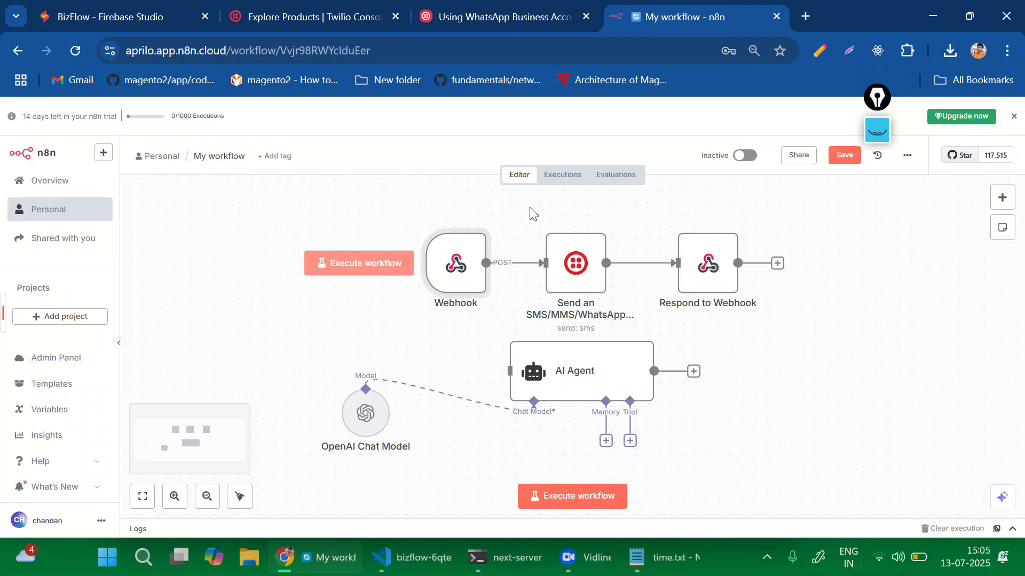
# In a new tab, search Google for n8n and open the sponsored n8n.io result.
pyautogui.click(804, 16)
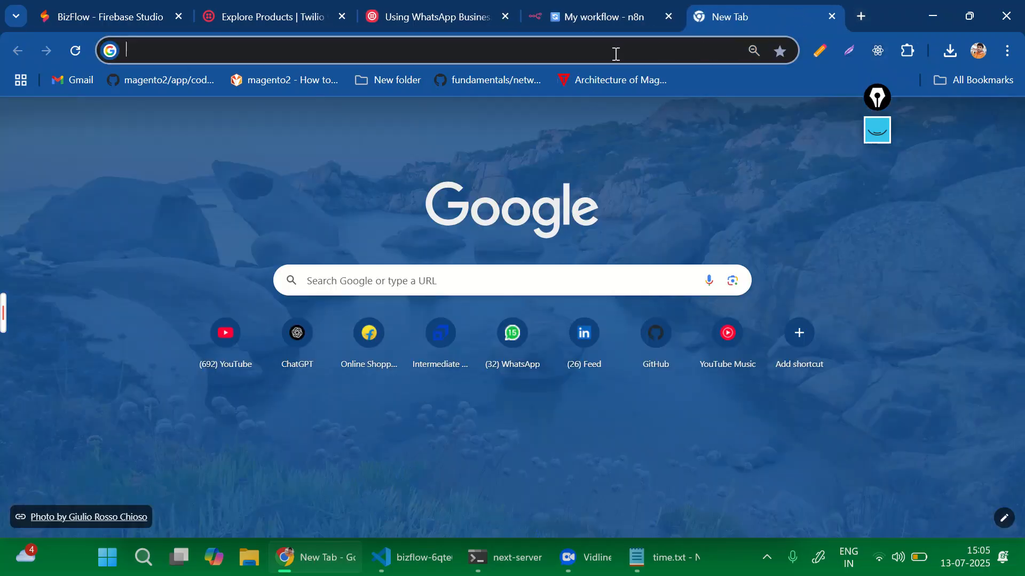
pyautogui.click(603, 56)
pyautogui.write('n8n')
pyautogui.press('Return')
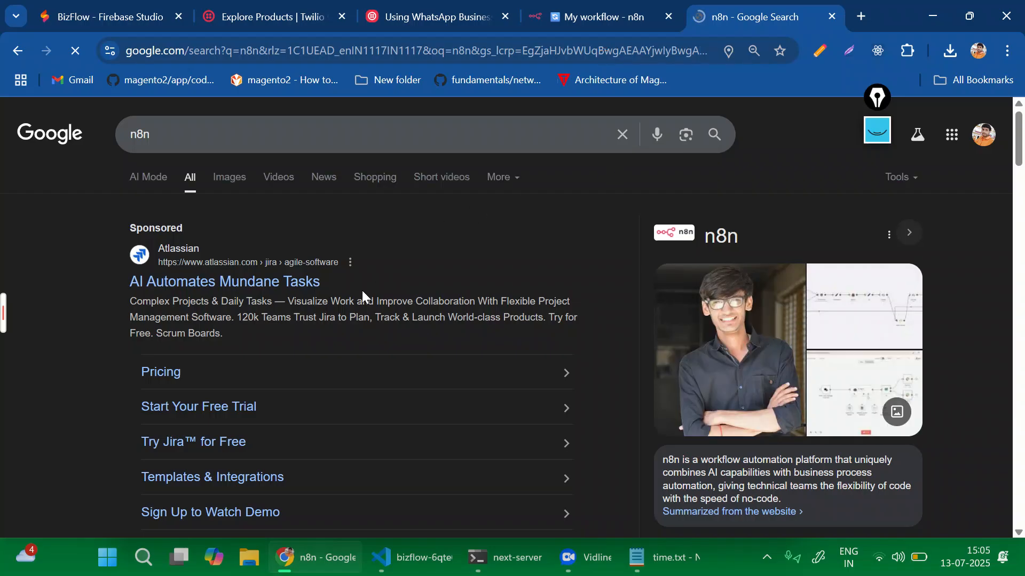
pyautogui.scroll(-5, 360, 289)
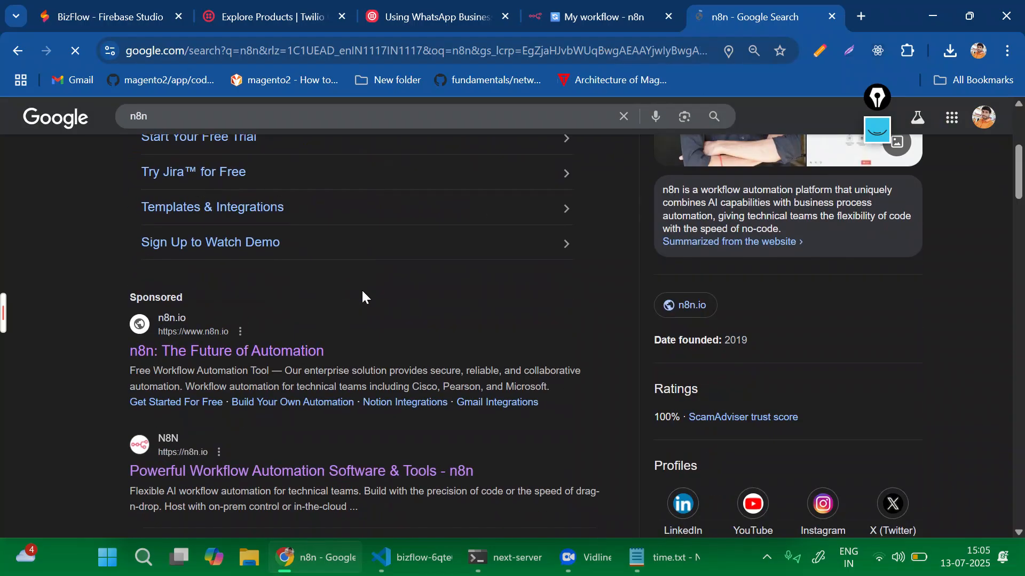
pyautogui.click(247, 351)
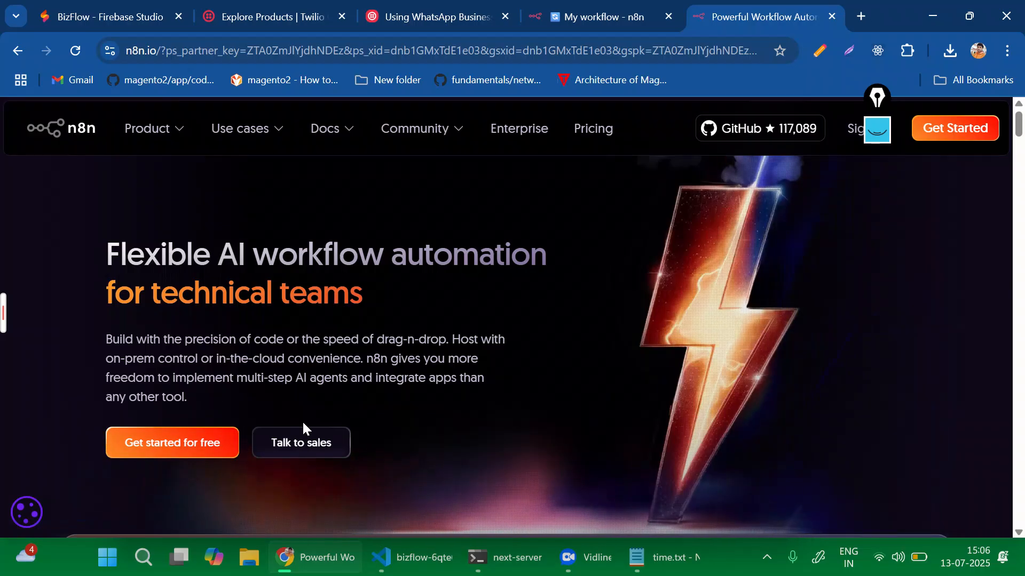
# Follow 'Get started for free' to the n8n Cloud admin dashboard and review the trial instance.
pyautogui.click(172, 449)
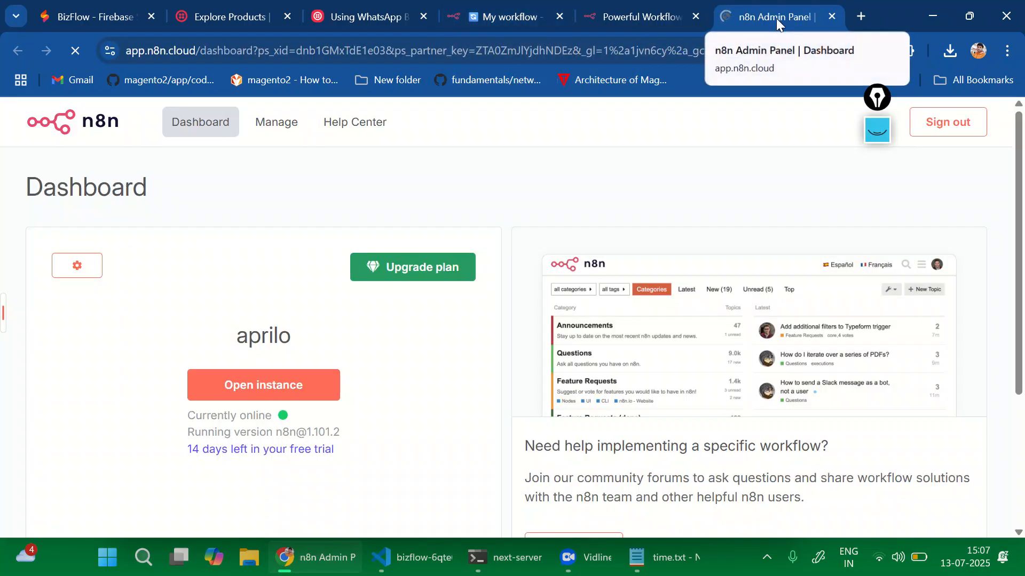
pyautogui.scroll(-4, 495, 336)
pyautogui.scroll(2, 494, 336)
pyautogui.scroll(-1, 495, 337)
pyautogui.scroll(-3, 495, 336)
pyautogui.scroll(5, 495, 336)
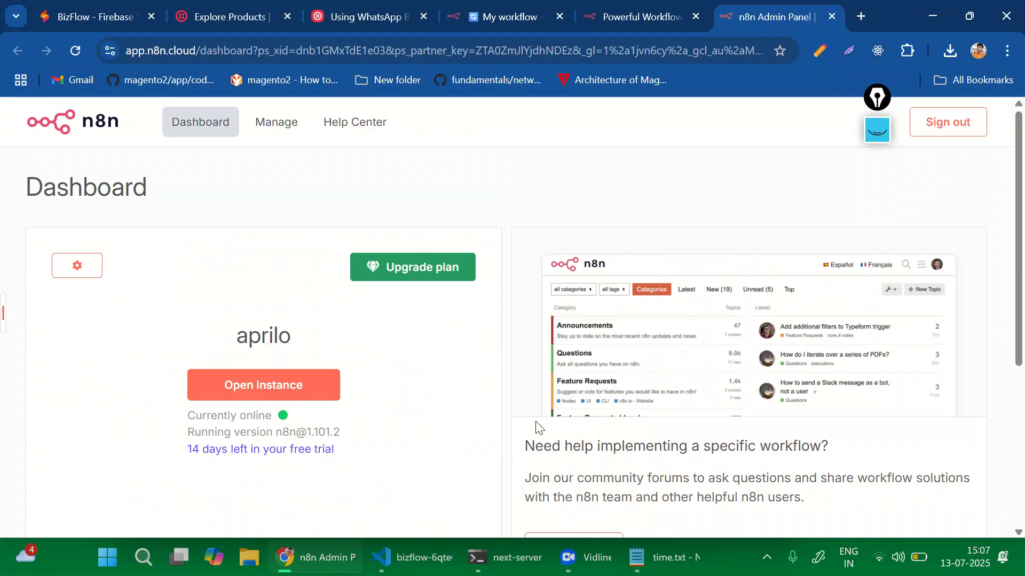
pyautogui.click(1008, 50)
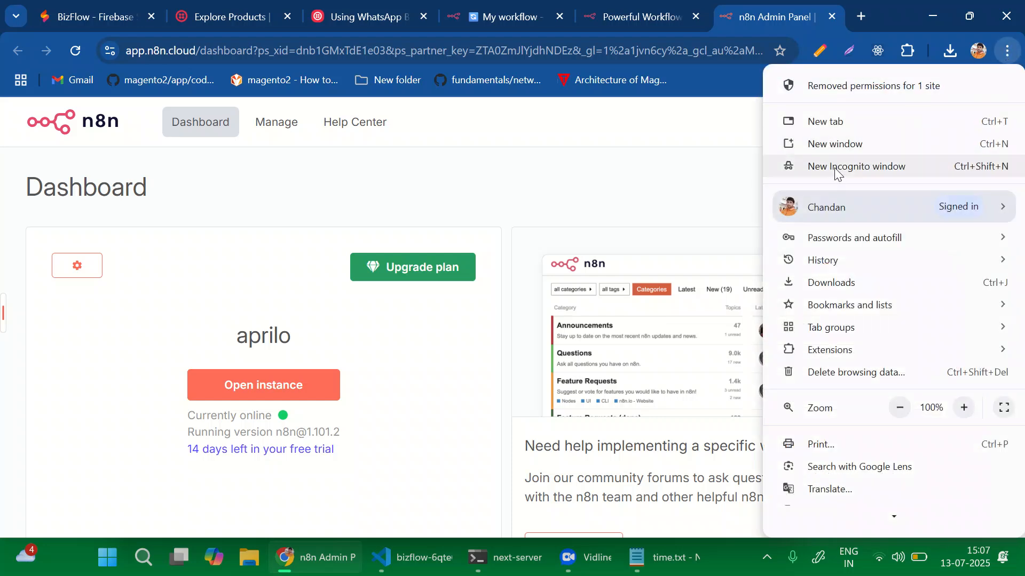
# In a new incognito window, search for n8n and open the n8n.io result.
pyautogui.click(839, 166)
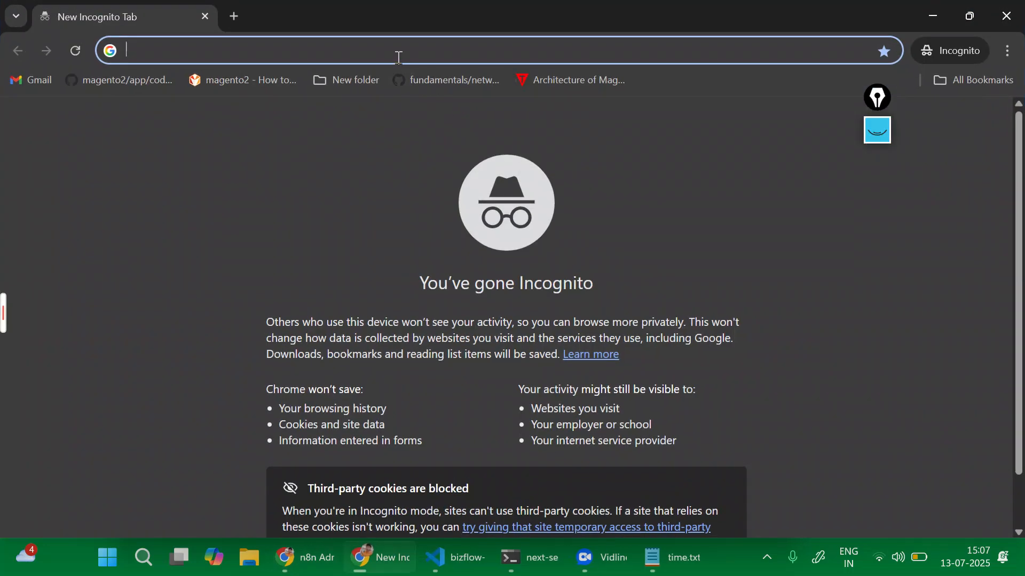
pyautogui.write('n8n')
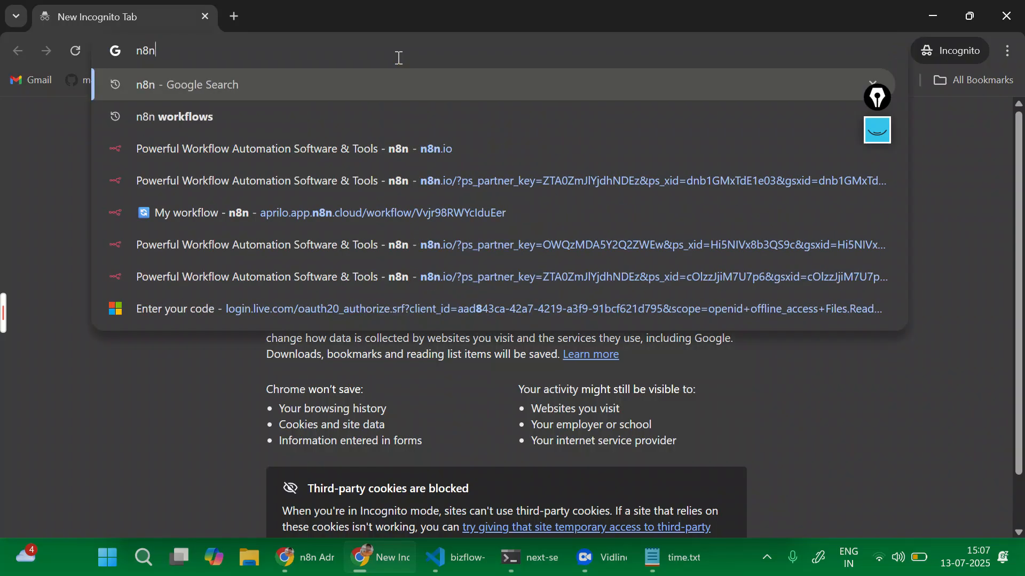
pyautogui.press('Return')
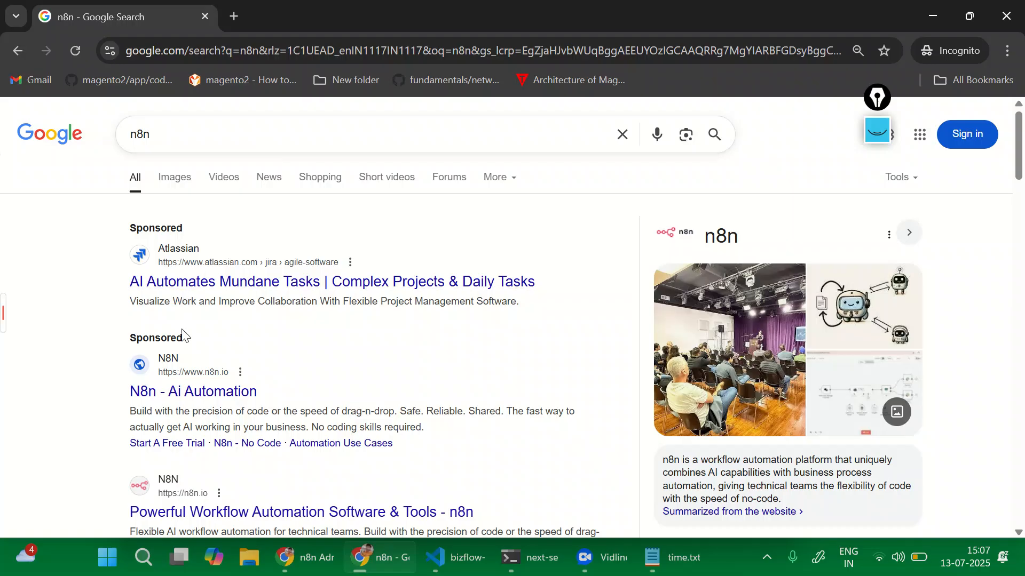
pyautogui.scroll(-2, 213, 321)
pyautogui.click(187, 390)
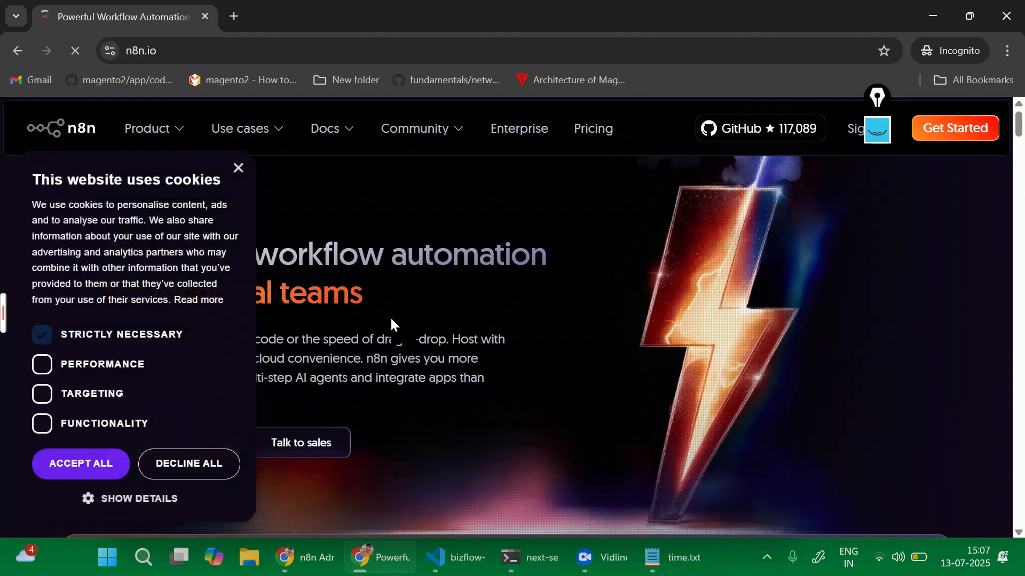
# Accept all cookies on n8n.io and follow 'Get started for free'.
pyautogui.click(64, 468)
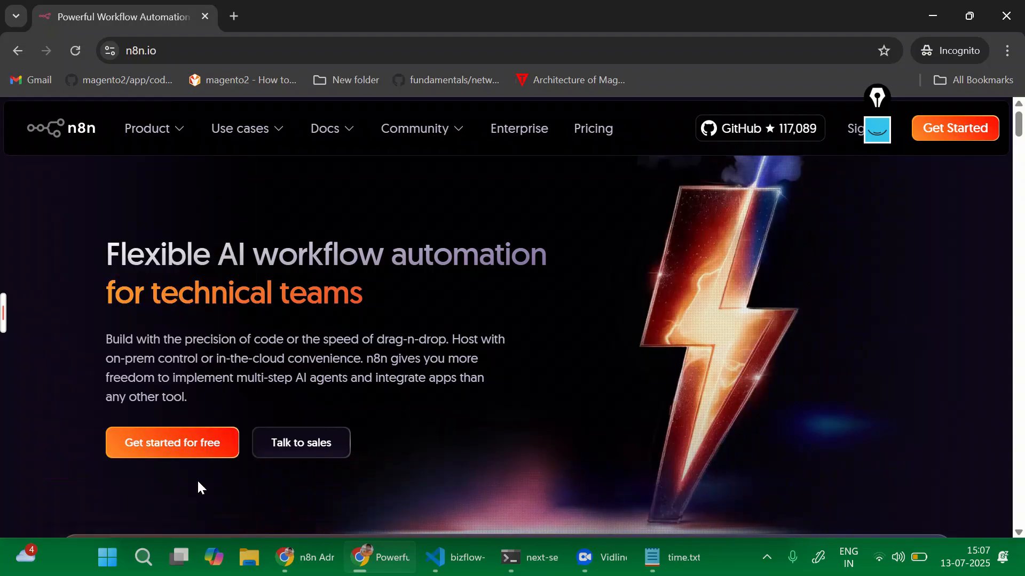
pyautogui.click(168, 447)
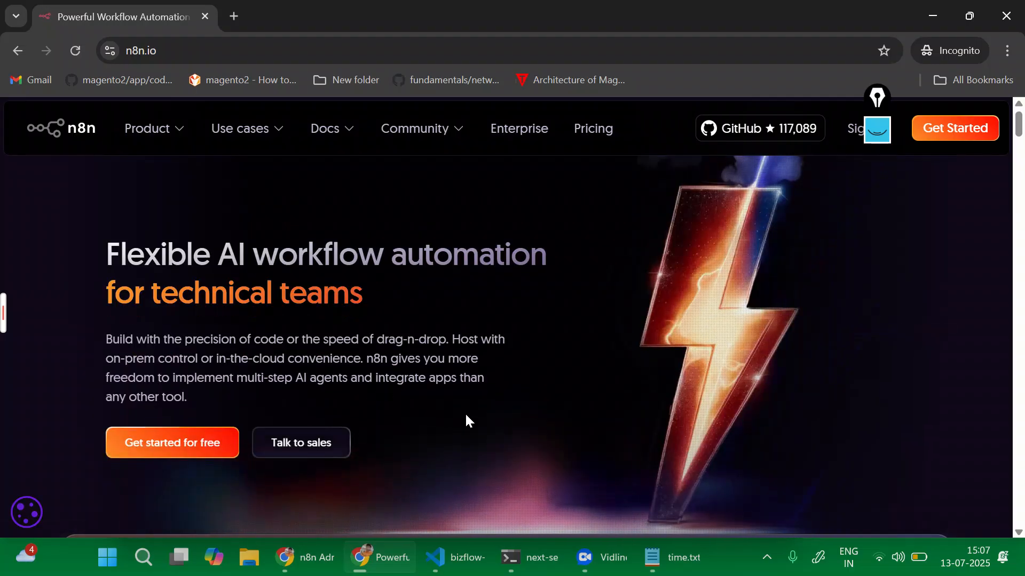
pyautogui.scroll(-2, 465, 412)
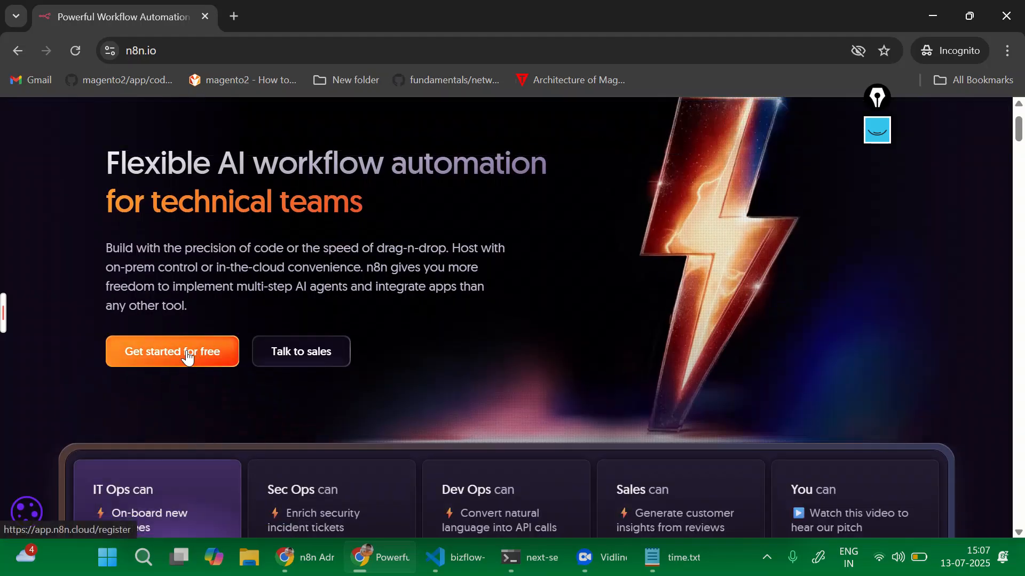
# Try the 14-day trial registration form, then close the private window and return to My workflow.
pyautogui.click(453, 350)
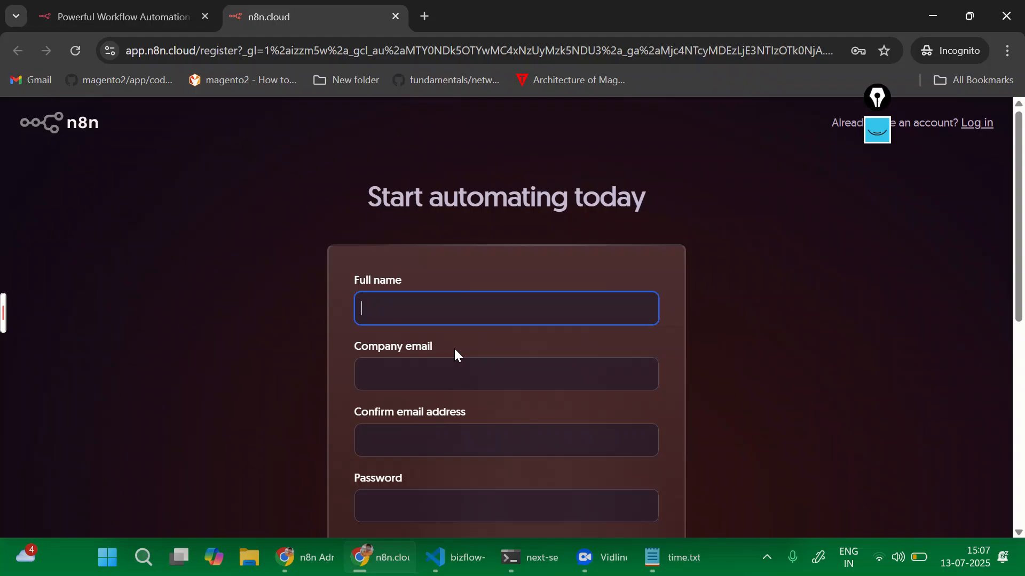
pyautogui.scroll(-8, 457, 355)
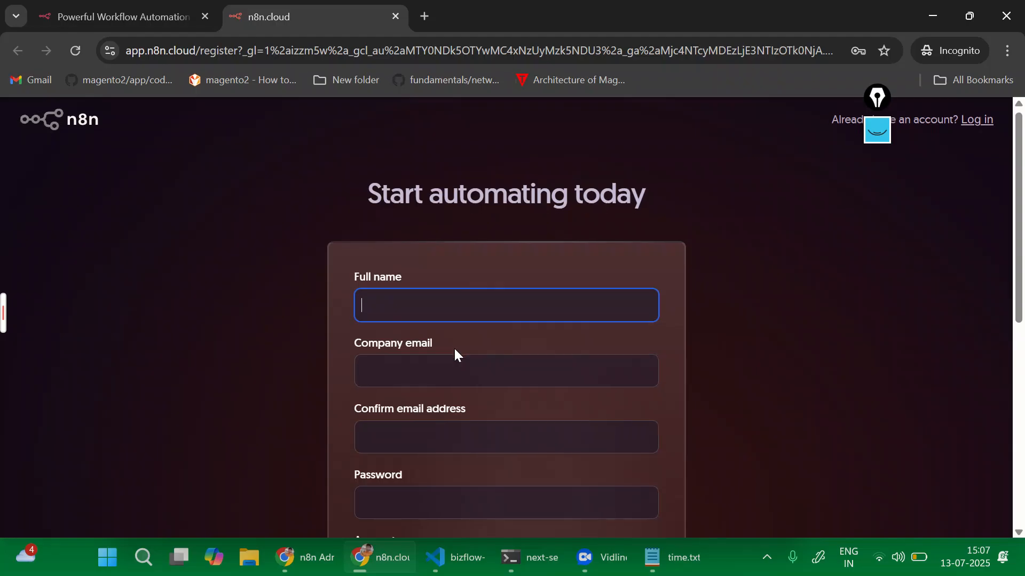
pyautogui.click(457, 355)
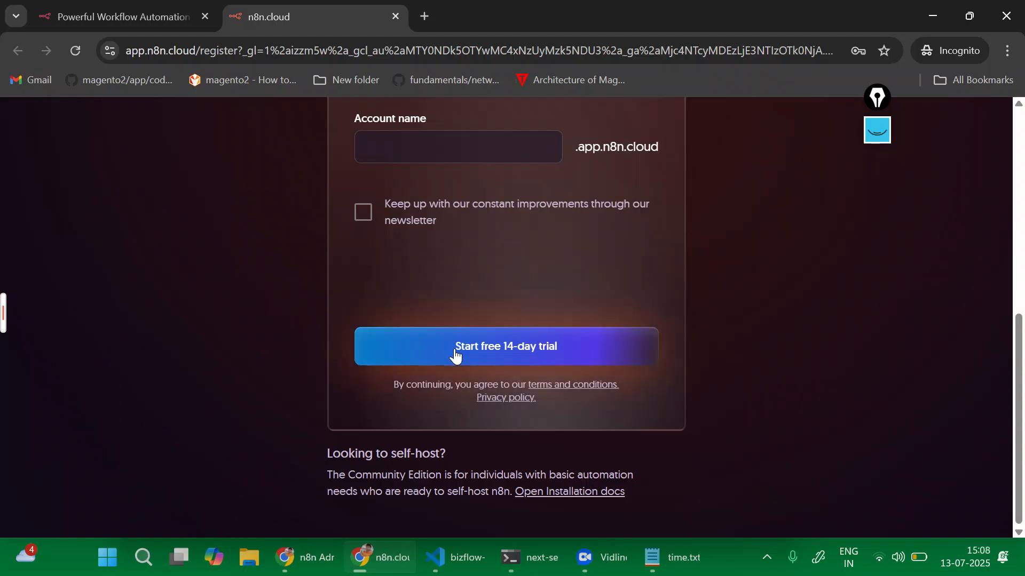
pyautogui.scroll(-4, 430, 483)
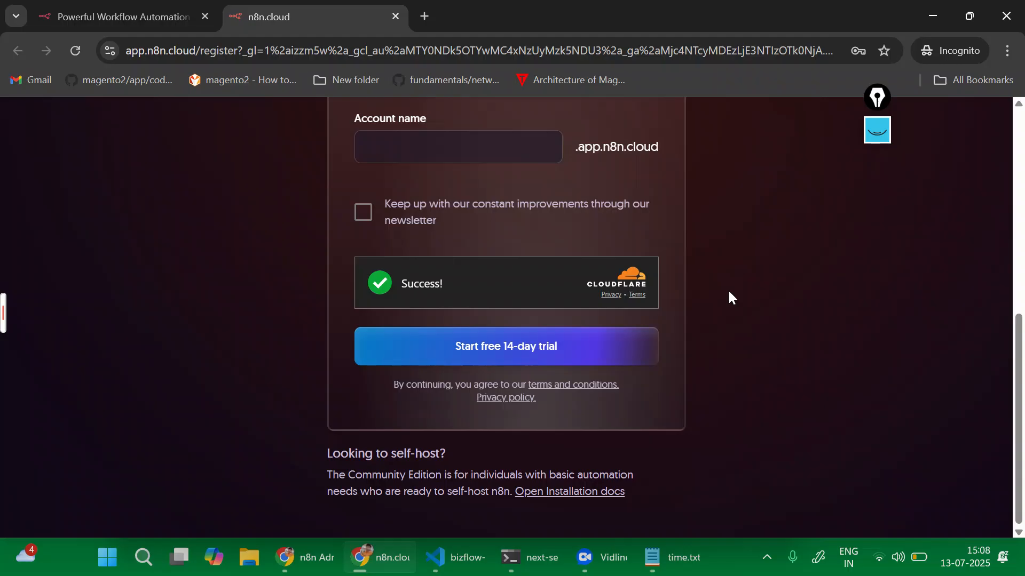
pyautogui.click(1007, 16)
pyautogui.click(496, 22)
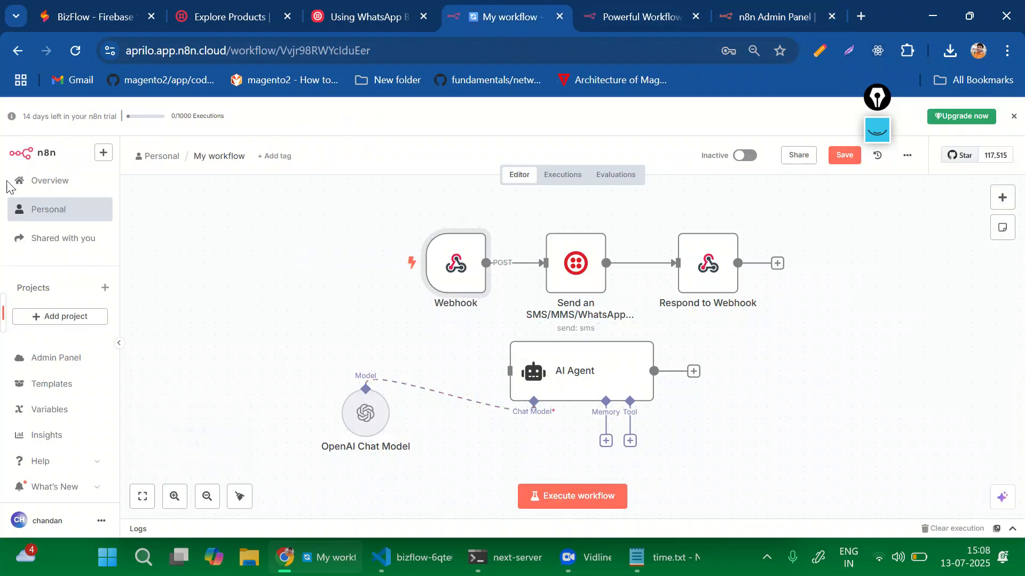
# Create a new Personal workflow, saving the current one when prompted, to open My workflow 2.
pyautogui.click(103, 153)
pyautogui.moveTo(120, 188)
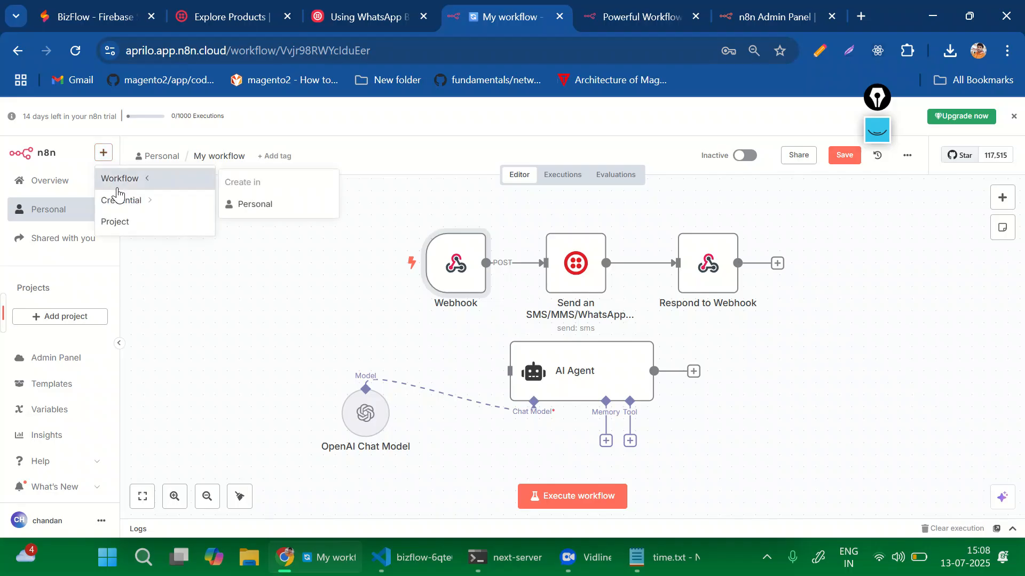
pyautogui.click(257, 205)
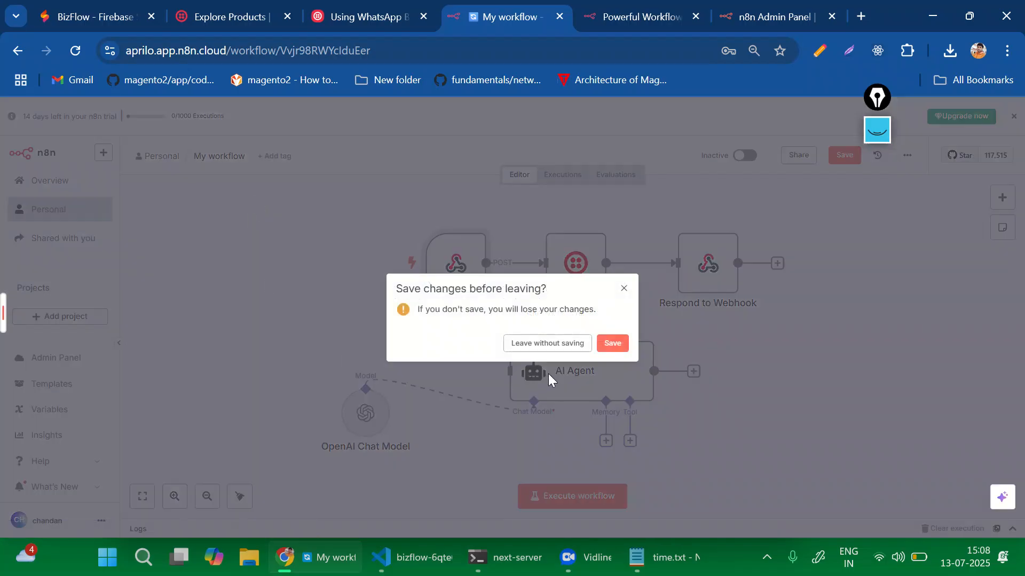
pyautogui.click(612, 345)
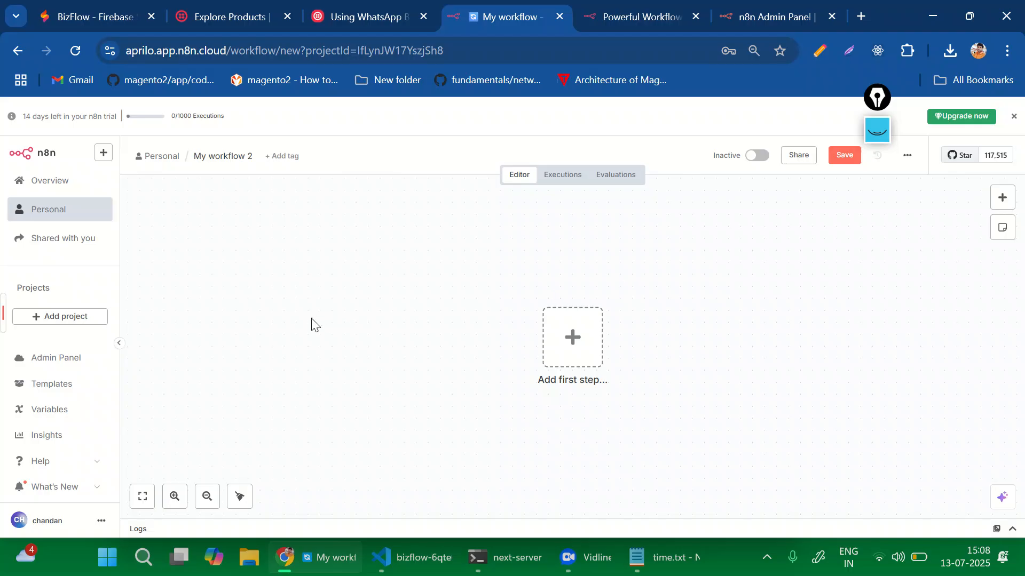
pyautogui.click(51, 385)
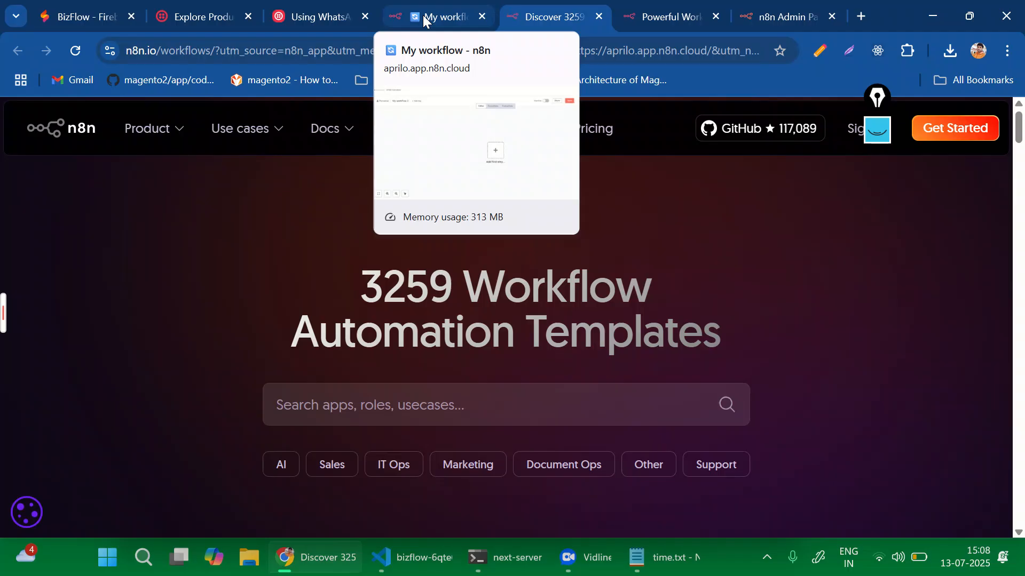
pyautogui.click(425, 20)
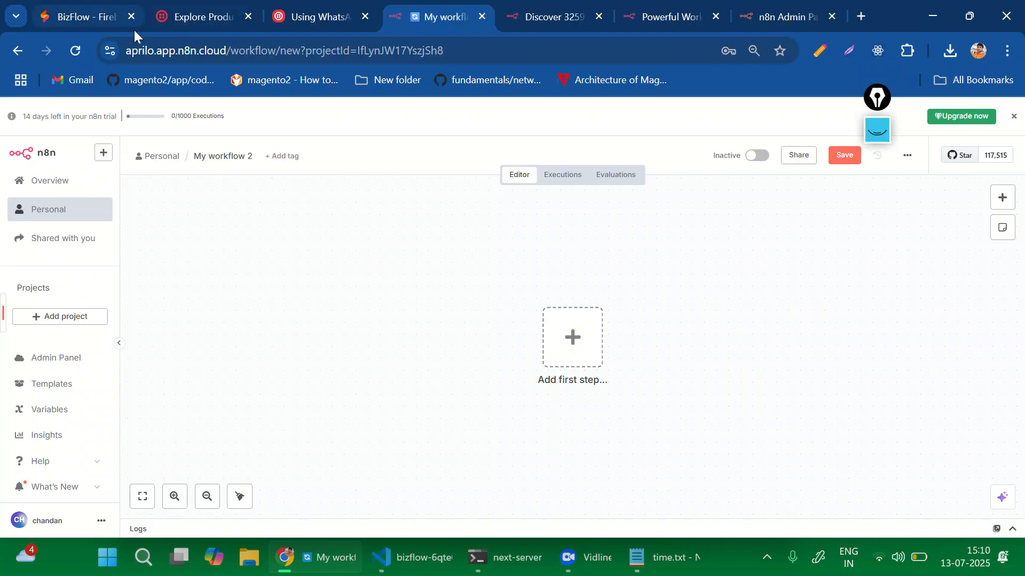
# Load the local StockLyzer site at localhost:9002 in a new tab.
pyautogui.click(864, 16)
pyautogui.write('l')
pyautogui.press('Right')
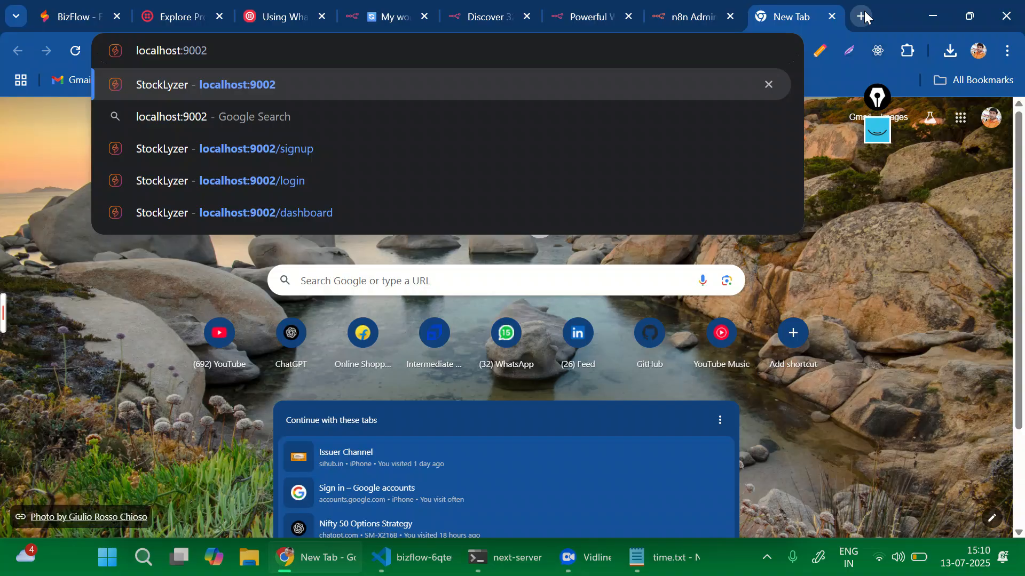
pyautogui.press('Return')
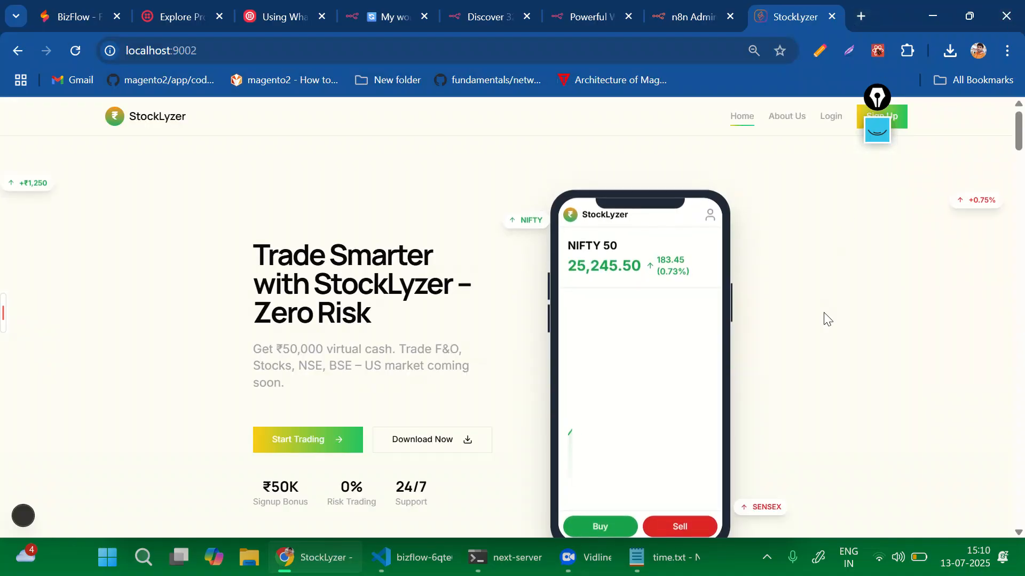
# Scroll through the StockLyzer landing page, then close its tab.
pyautogui.scroll(-20, 827, 319)
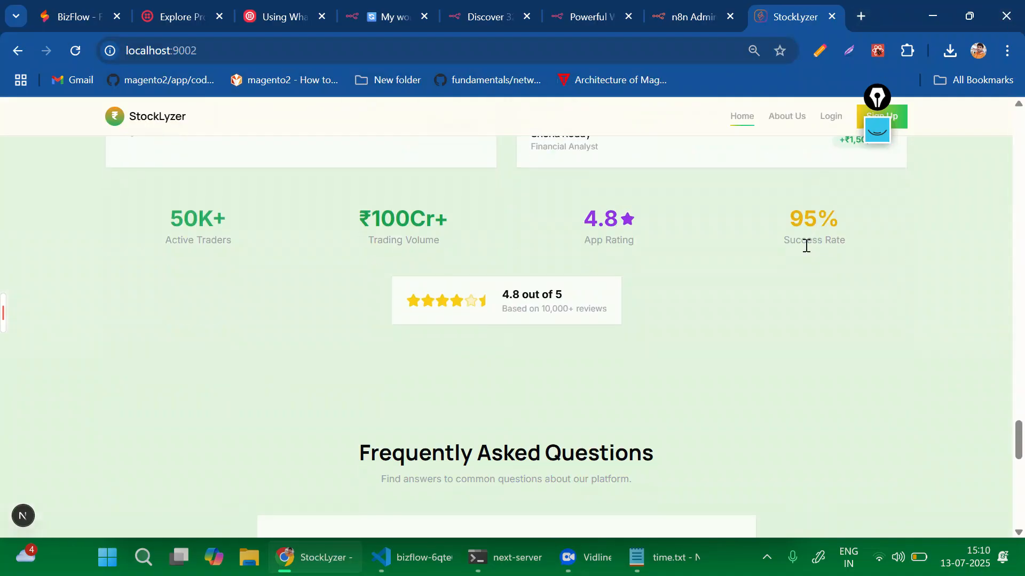
pyautogui.scroll(-12, 806, 246)
pyautogui.scroll(7, 807, 248)
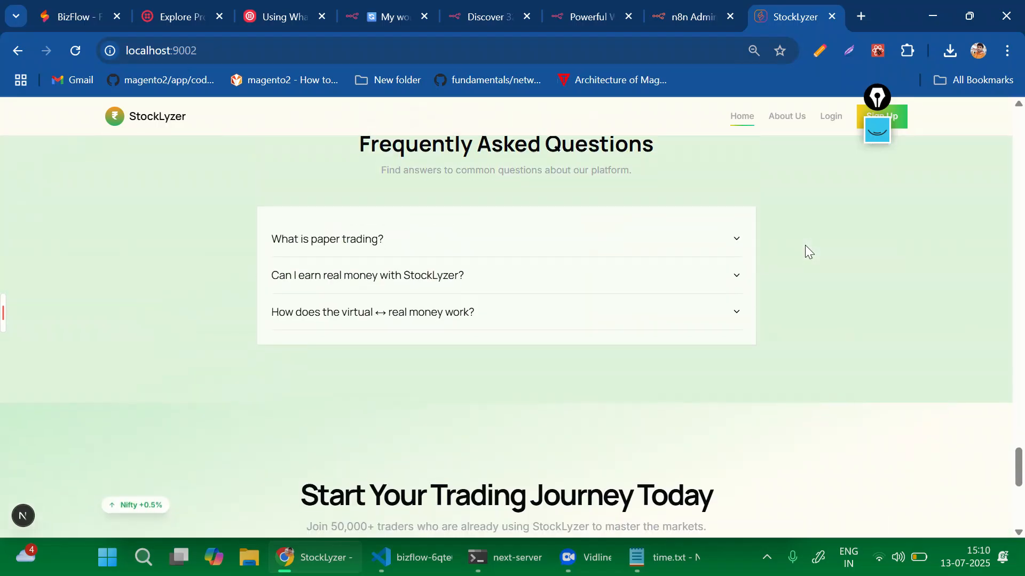
pyautogui.scroll(-5, 805, 245)
pyautogui.scroll(15, 805, 245)
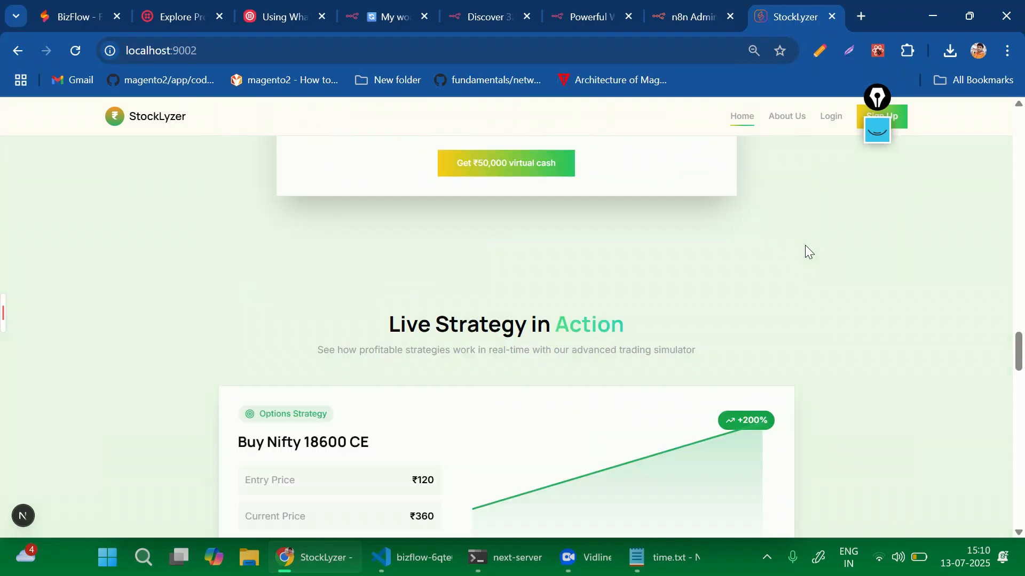
pyautogui.scroll(10, 805, 246)
pyautogui.scroll(-5, 806, 246)
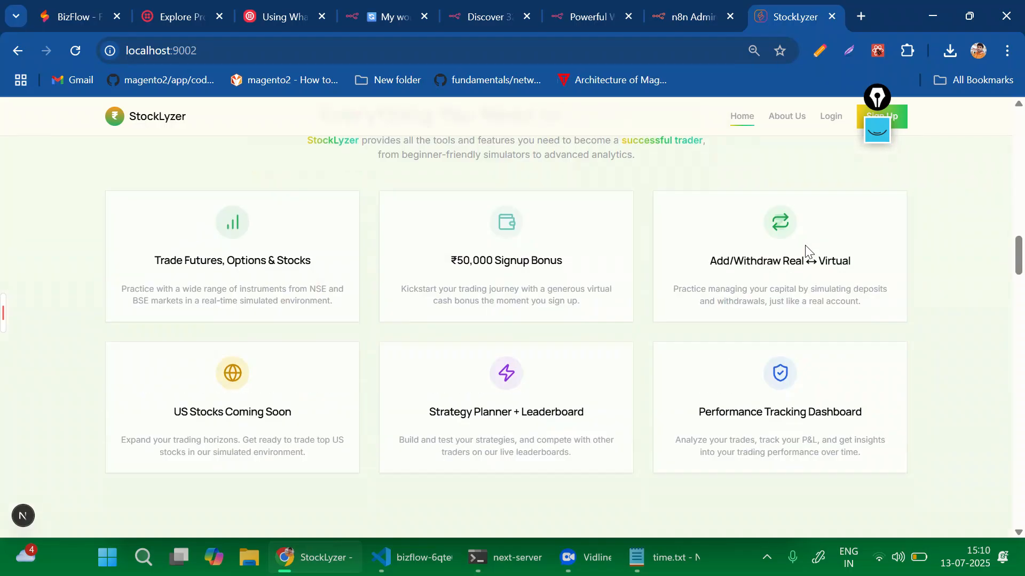
pyautogui.scroll(-12, 806, 246)
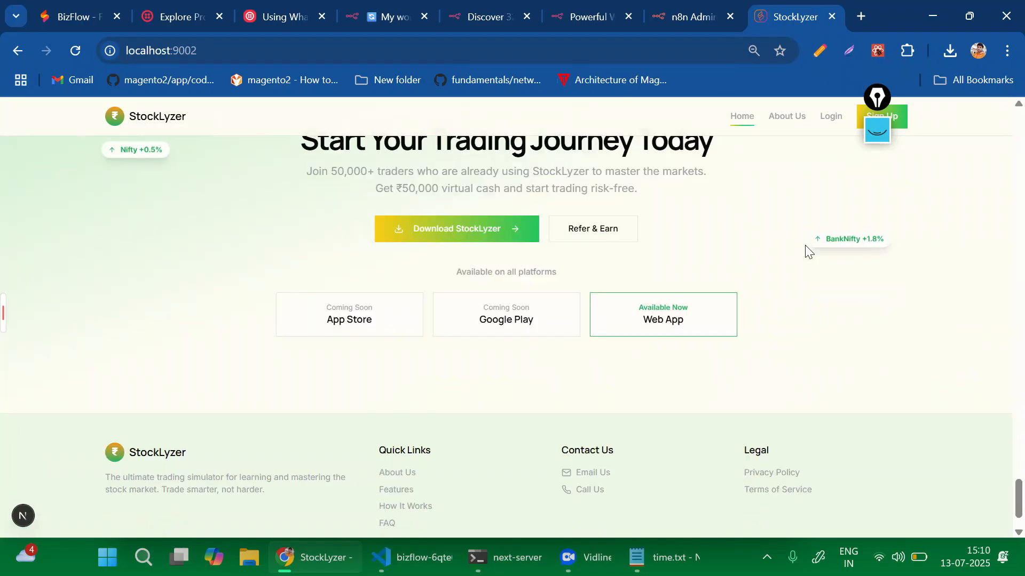
pyautogui.scroll(-1, 805, 245)
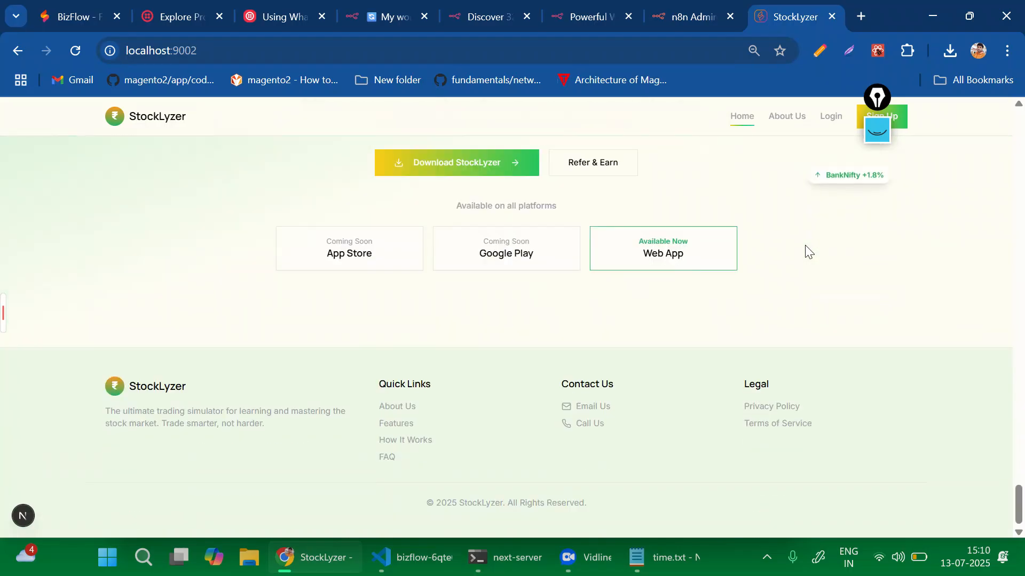
pyautogui.click(831, 16)
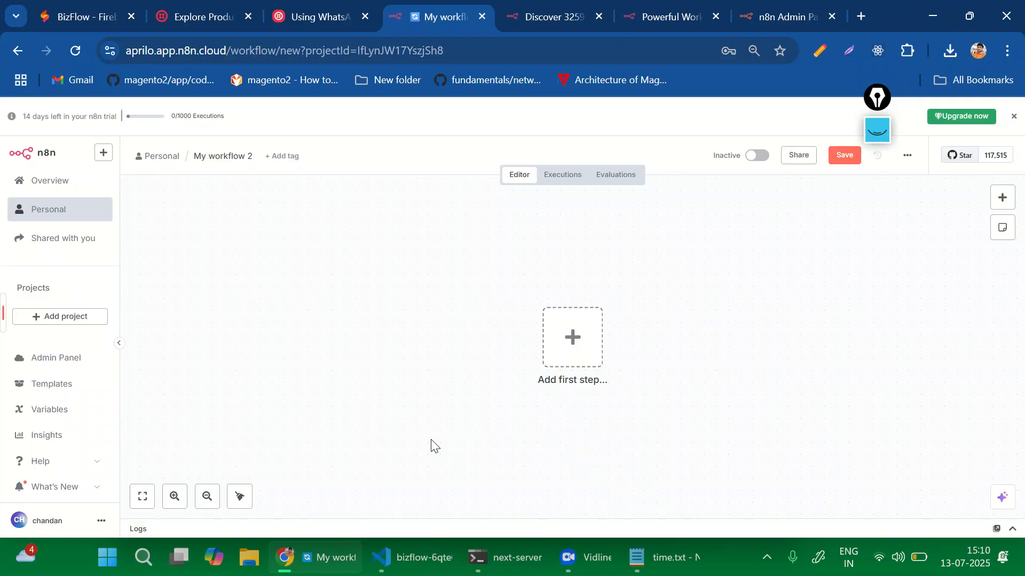
# Add a Webhook trigger as the first step by searching the nodes for 'web'.
pyautogui.click(575, 339)
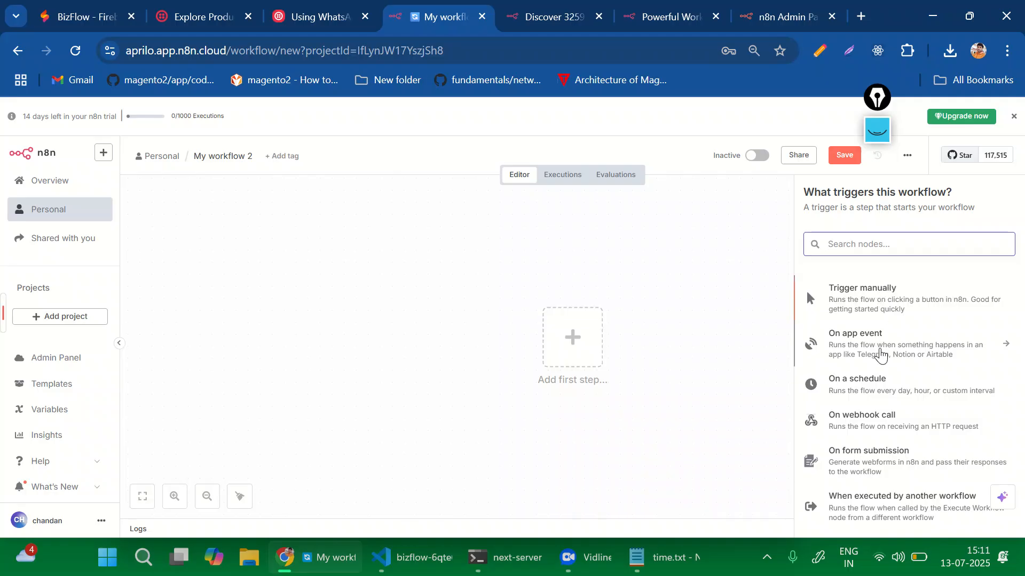
pyautogui.scroll(-1, 878, 355)
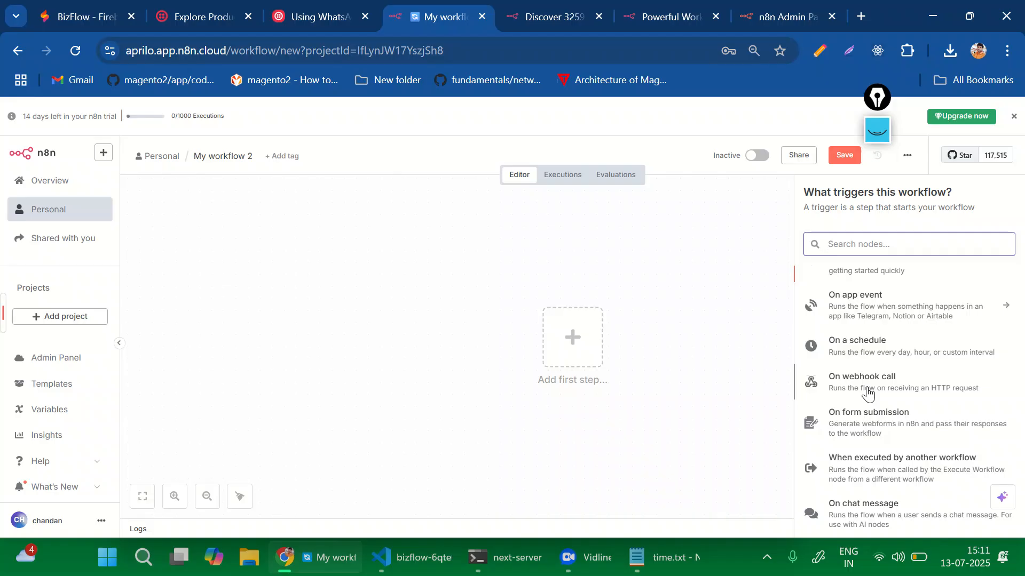
pyautogui.write('web')
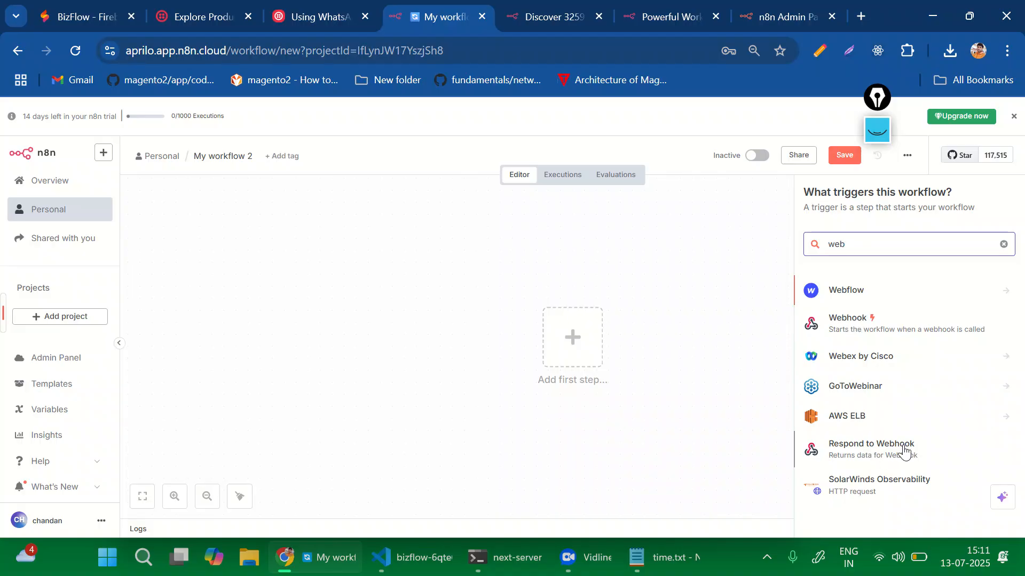
pyautogui.click(847, 320)
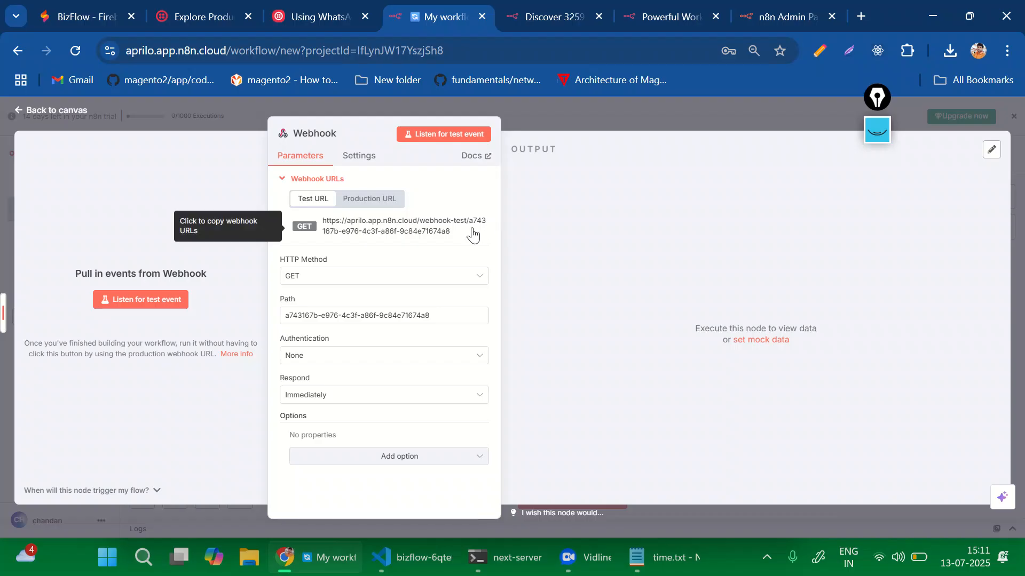
# Set the Webhook to POST, responding When Last Node Finishes with All Entries; listen and copy its test URL.
pyautogui.click(313, 278)
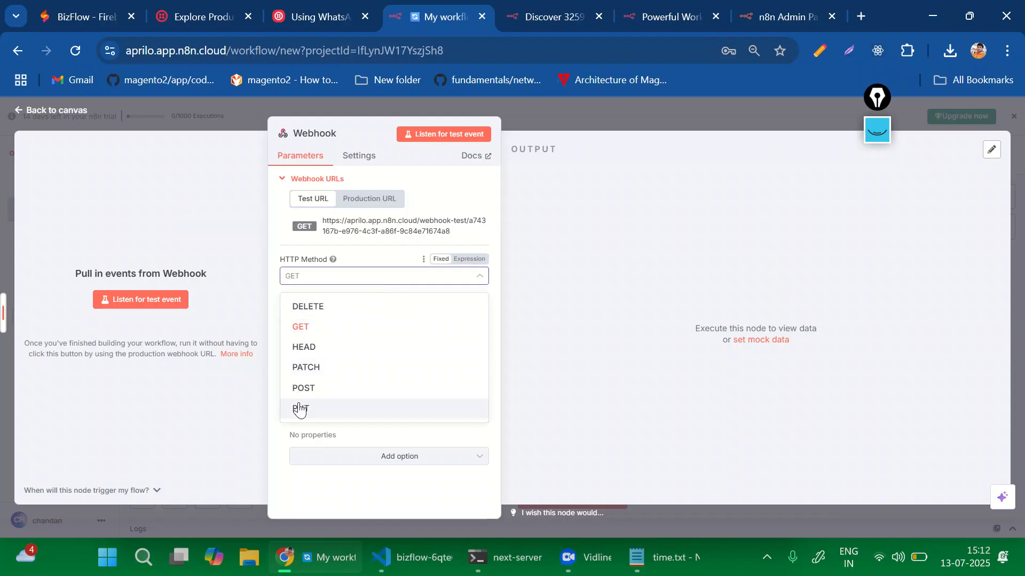
pyautogui.click(298, 398)
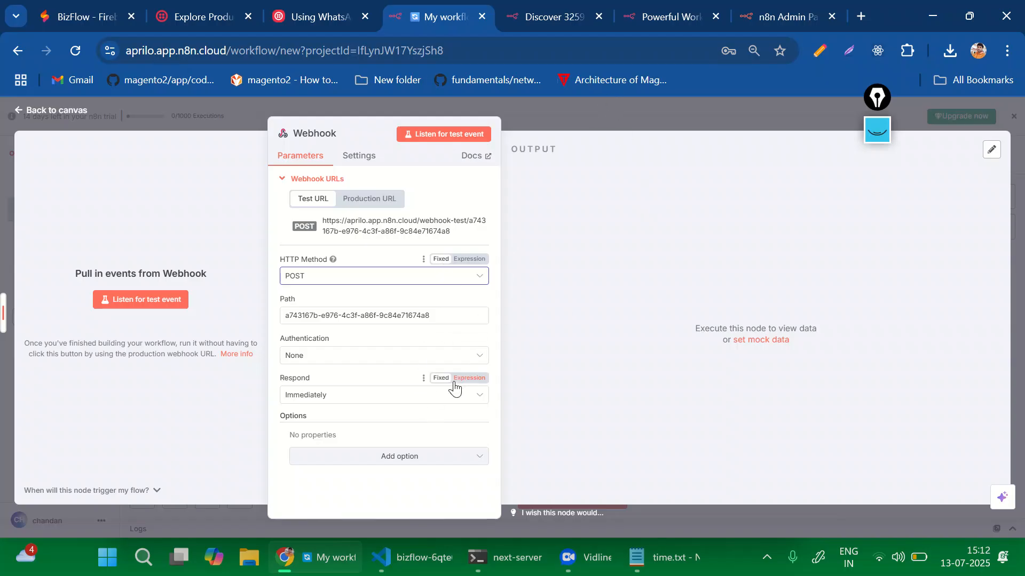
pyautogui.click(326, 399)
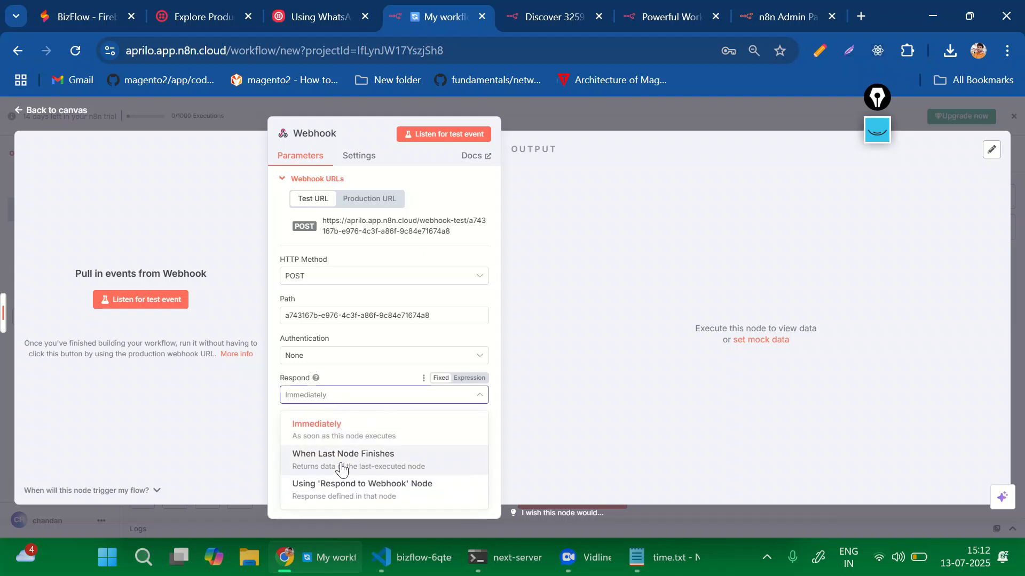
pyautogui.click(342, 460)
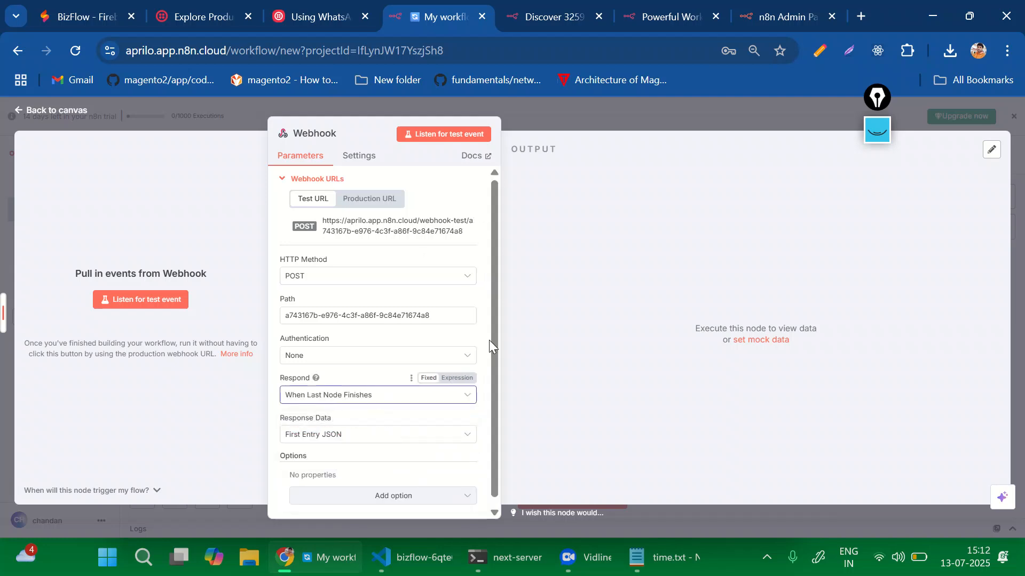
pyautogui.click(343, 438)
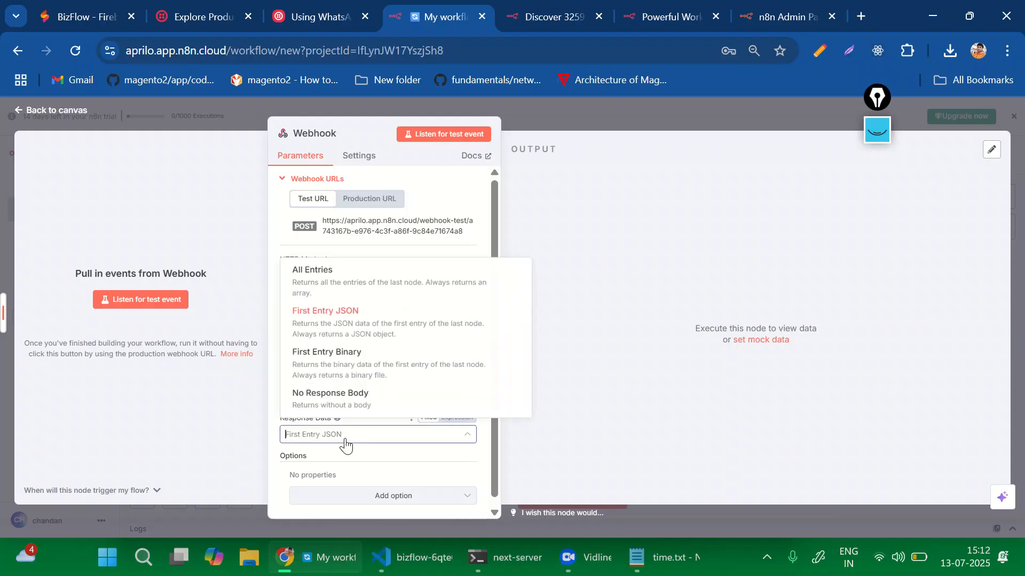
pyautogui.click(349, 286)
pyautogui.click(436, 135)
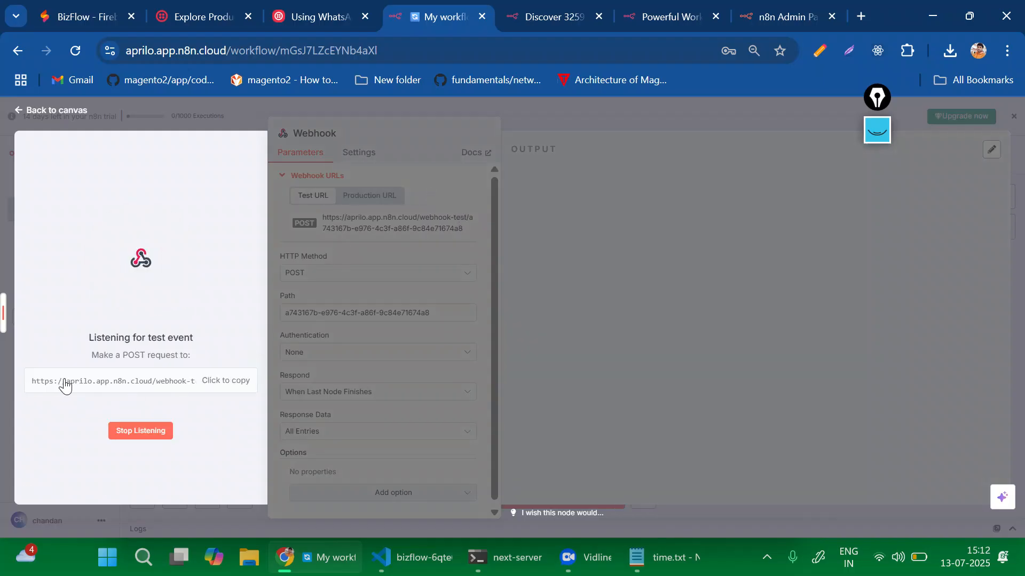
pyautogui.doubleClick(67, 382)
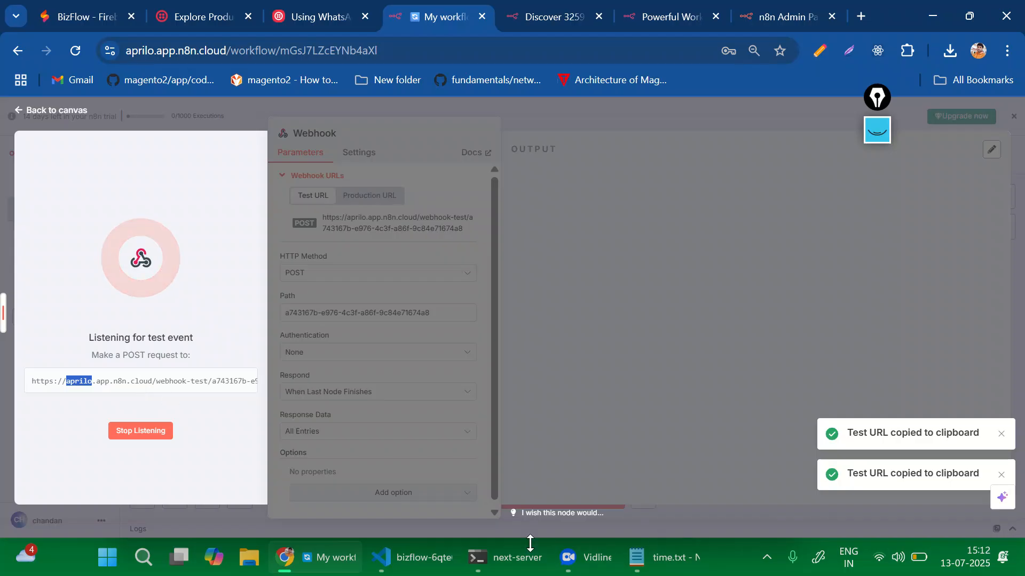
# Find Postman through Windows Search and launch it.
pyautogui.click(141, 558)
pyautogui.write('p')
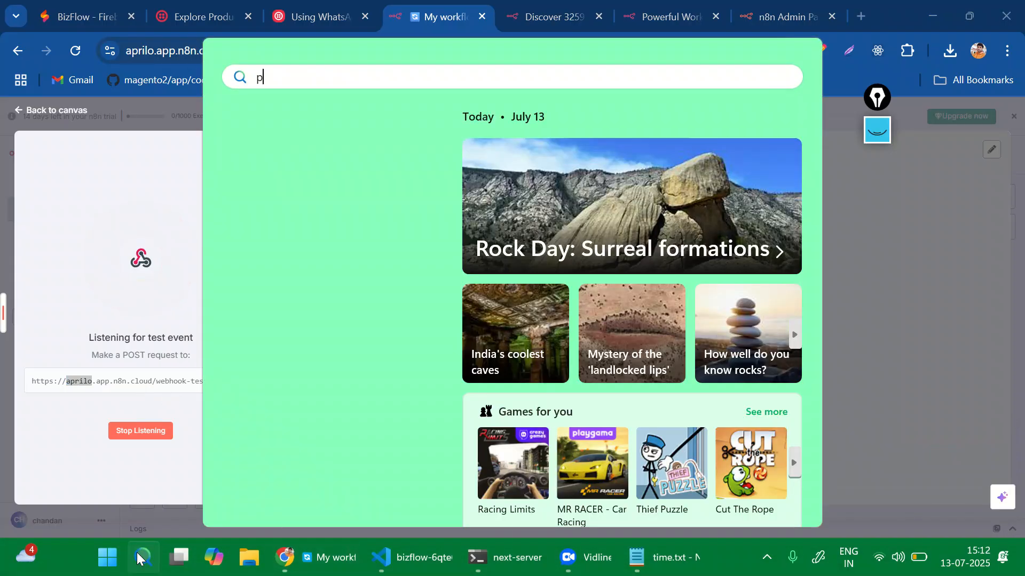
pyautogui.write('od')
pyautogui.press('BackSpace')
pyautogui.press('BackSpace')
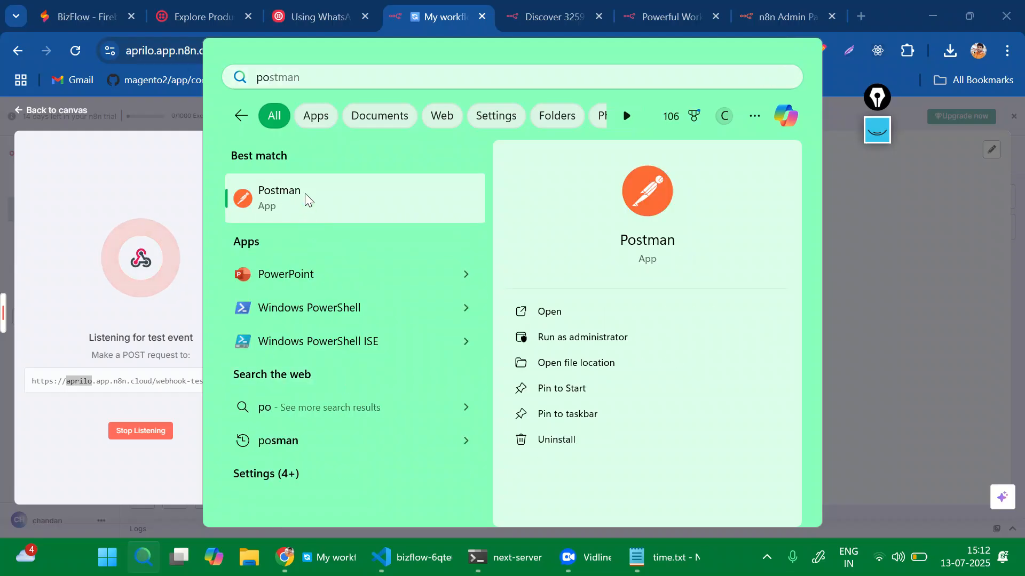
pyautogui.click(307, 200)
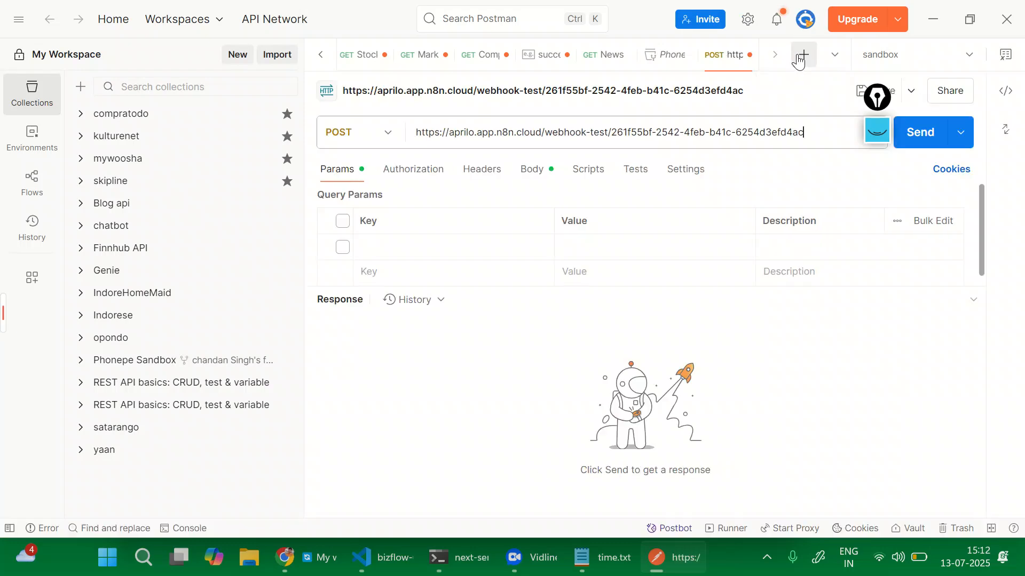
# Create a new POST request to the pasted webhook test URL with a form-data body.
pyautogui.click(798, 56)
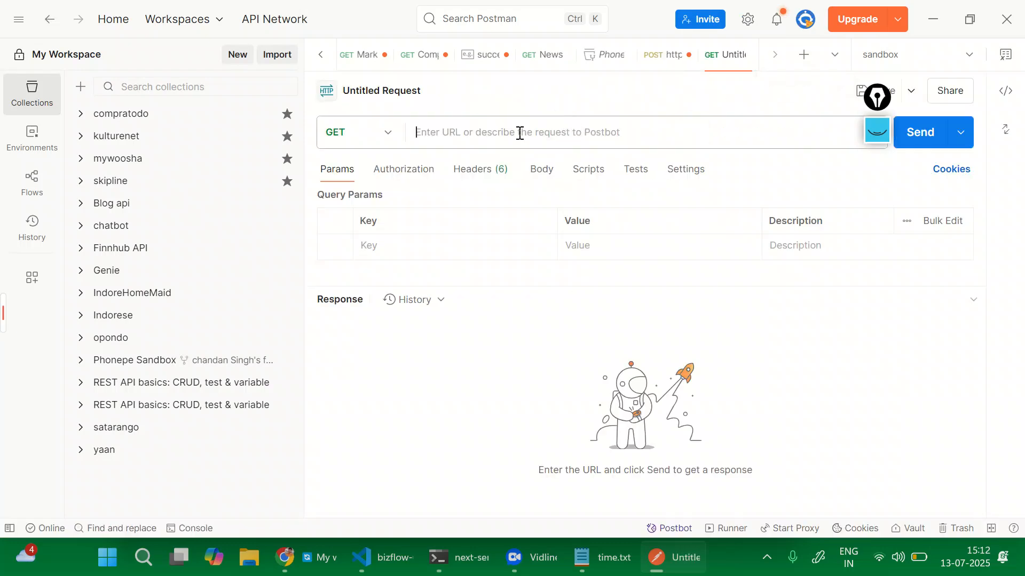
pyautogui.hotkey('ctrl', 'v')
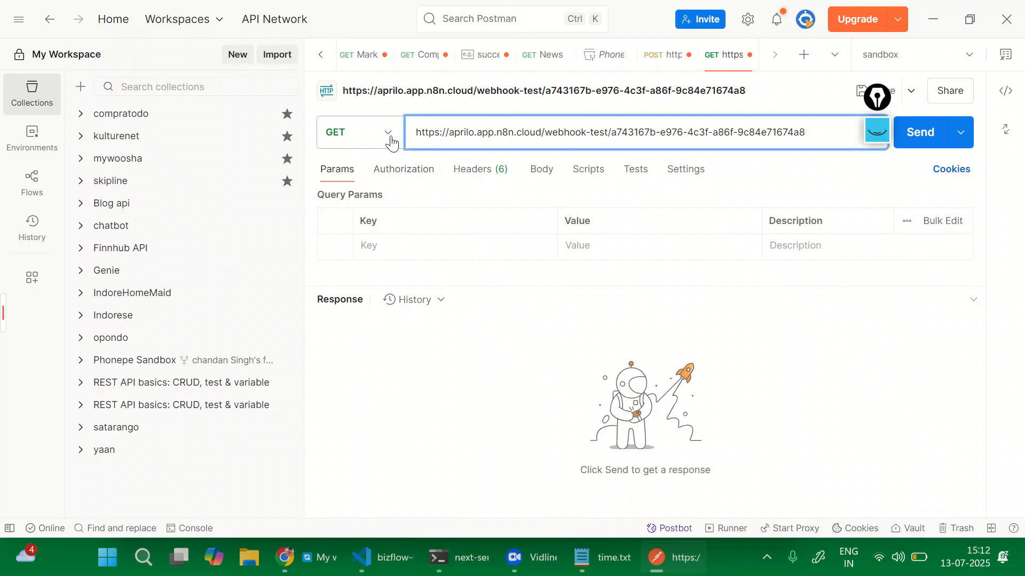
pyautogui.click(390, 138)
pyautogui.click(376, 206)
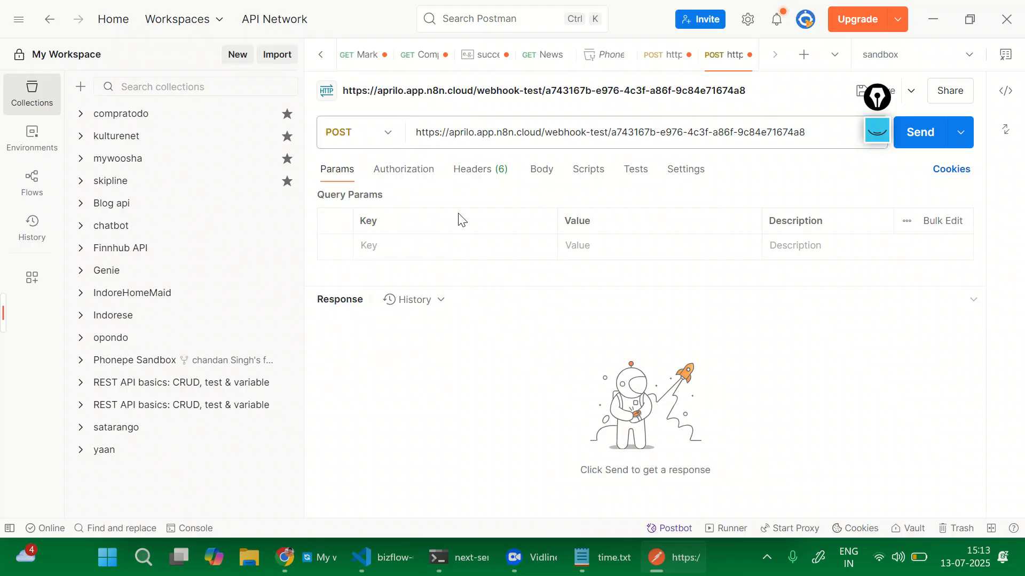
pyautogui.click(542, 172)
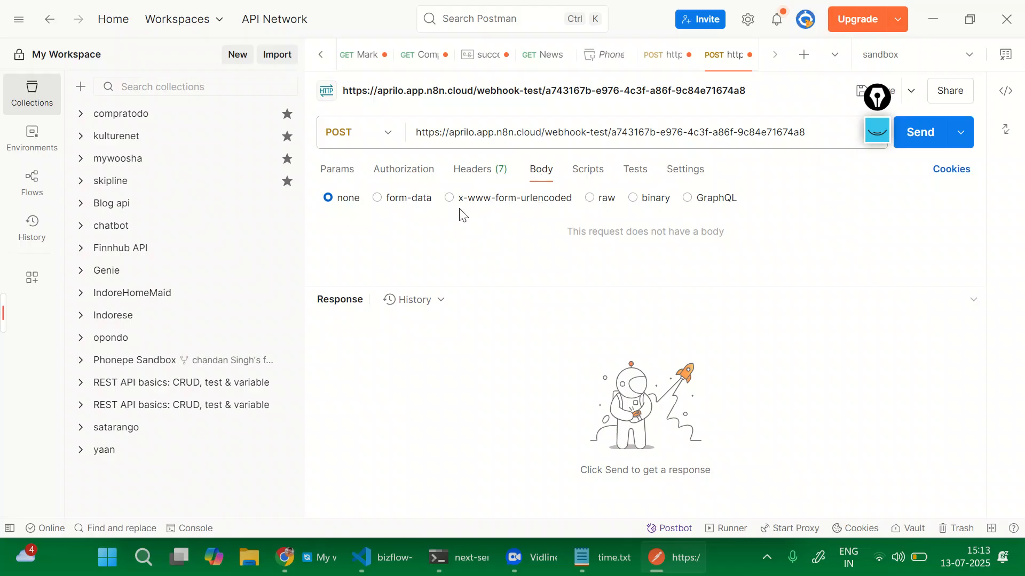
pyautogui.click(407, 209)
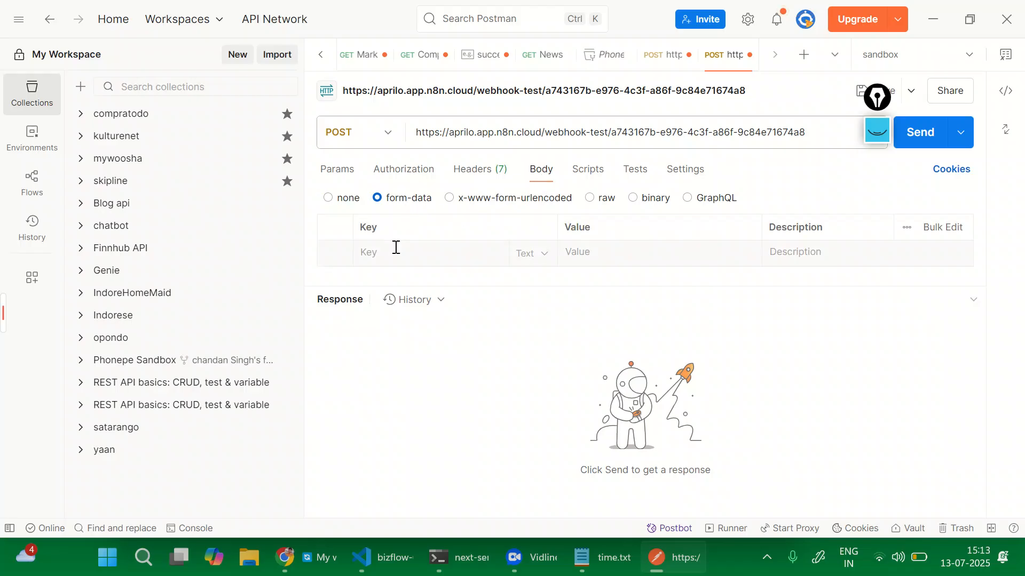
# Add form-data fields for full name, email and phone, filling in the contact's name and e-mail.
pyautogui.click(396, 247)
pyautogui.write('g')
pyautogui.write('ullname')
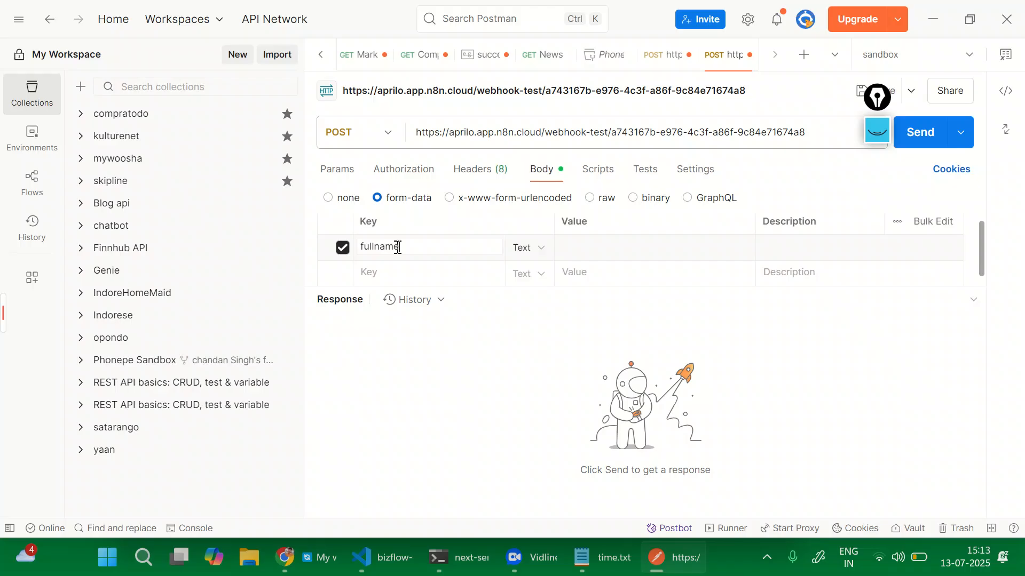
pyautogui.click(587, 255)
pyautogui.write('chandan')
pyautogui.click(451, 272)
pyautogui.write('emailId')
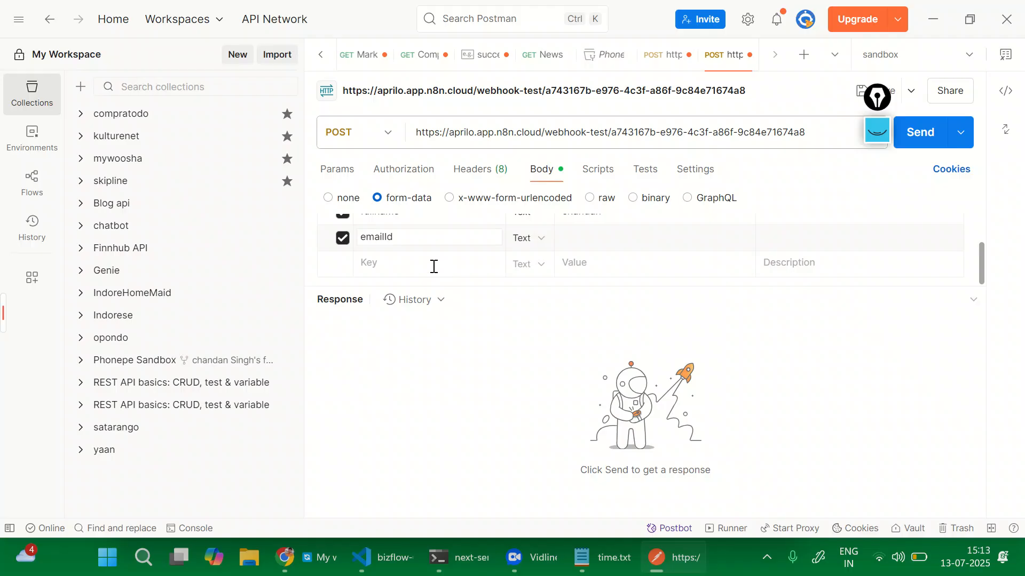
pyautogui.click(573, 238)
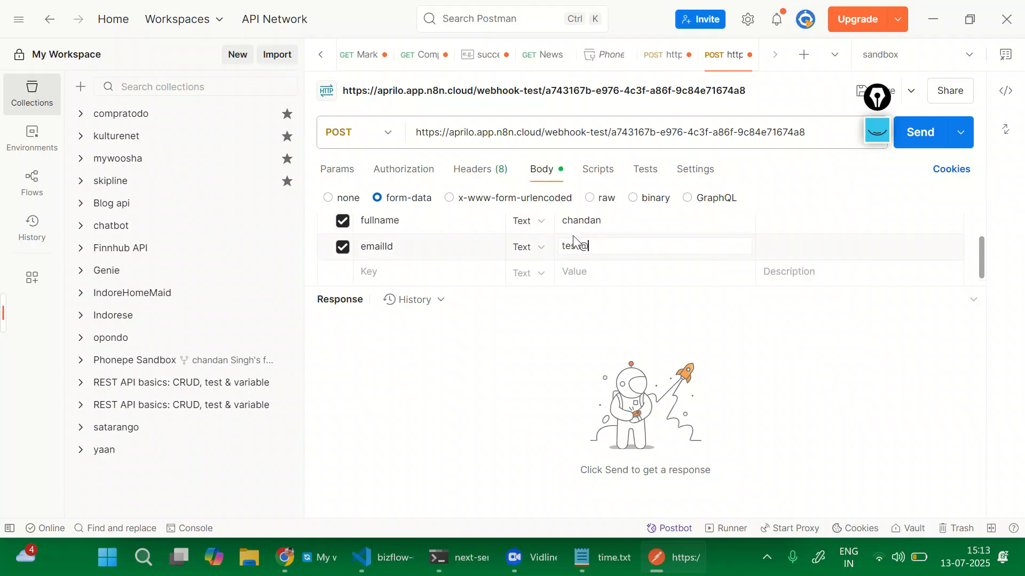
pyautogui.write('test@gmail.com')
pyautogui.write('p')
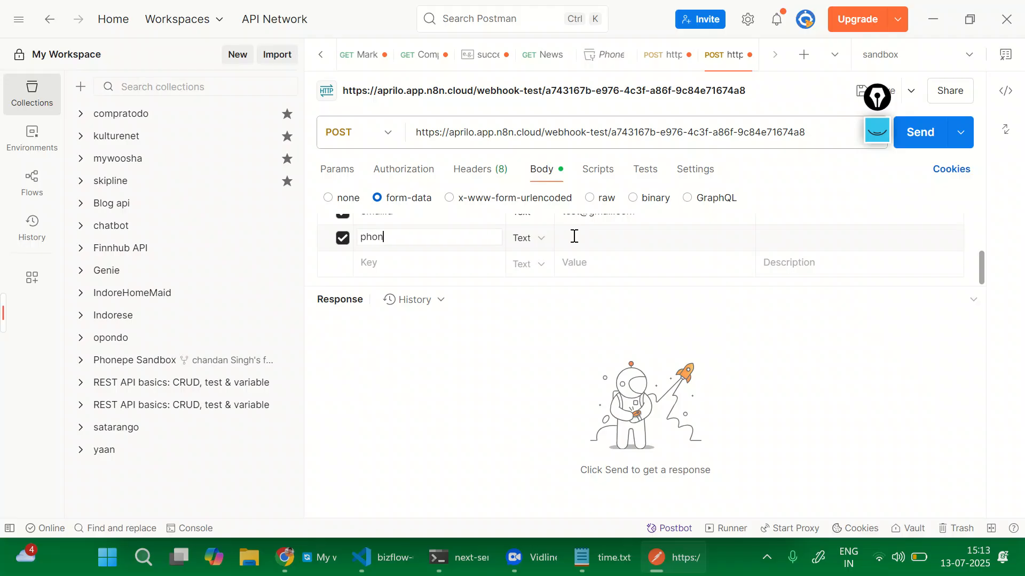
pyautogui.write('hon')
pyautogui.click(574, 236)
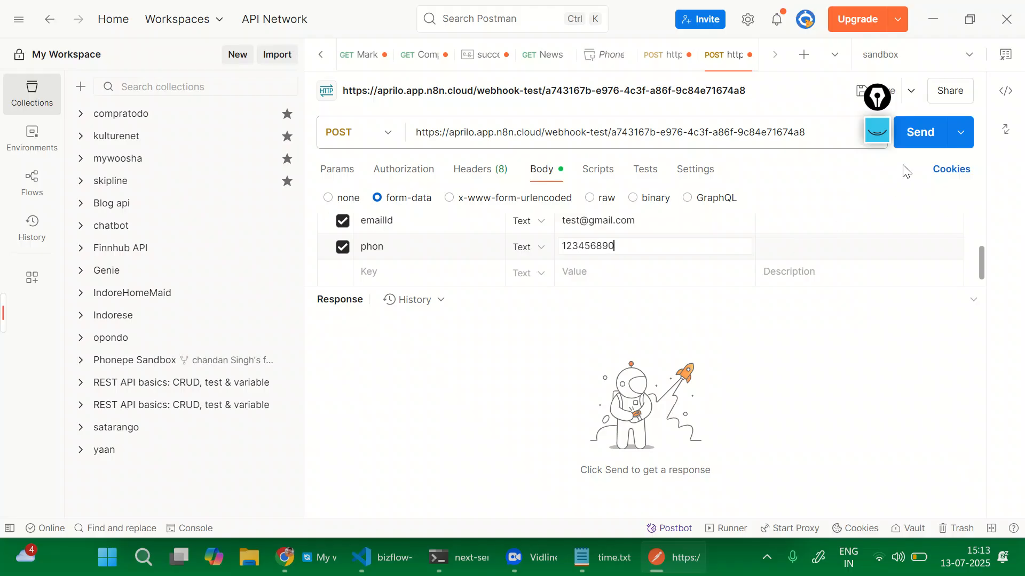
# Send the request and check the 200 OK JSON response.
pyautogui.click(914, 135)
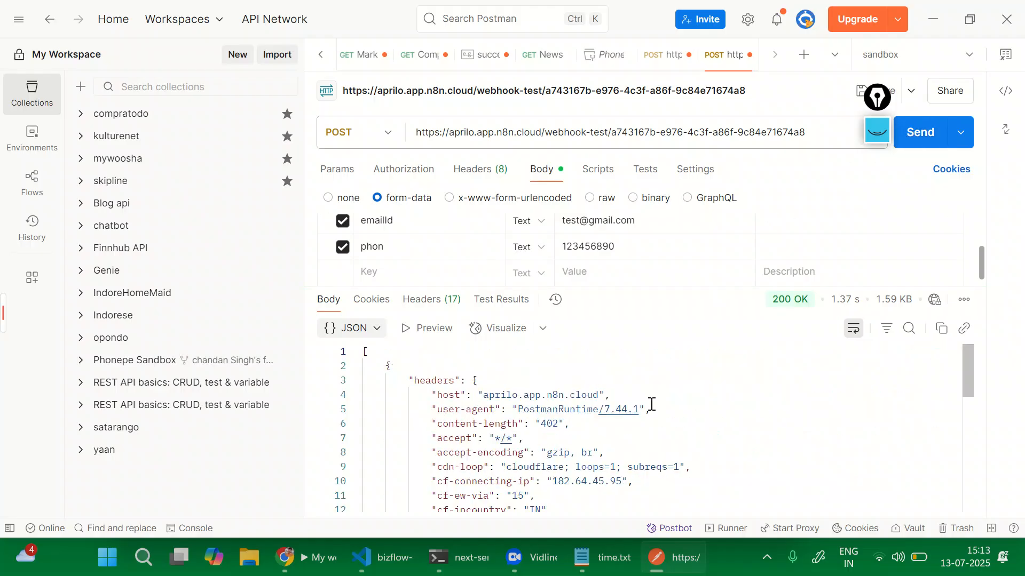
pyautogui.scroll(-1, 652, 404)
pyautogui.scroll(-1, 652, 404)
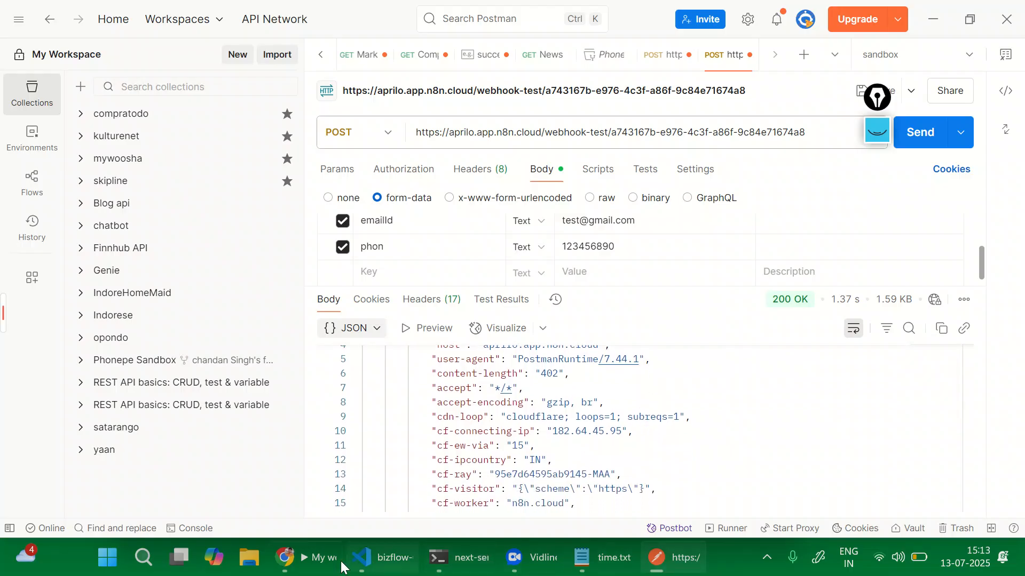
pyautogui.click(321, 559)
# Check the Webhook's single output item of form data, then close its panel to the canvas.
pyautogui.scroll(-3, 635, 364)
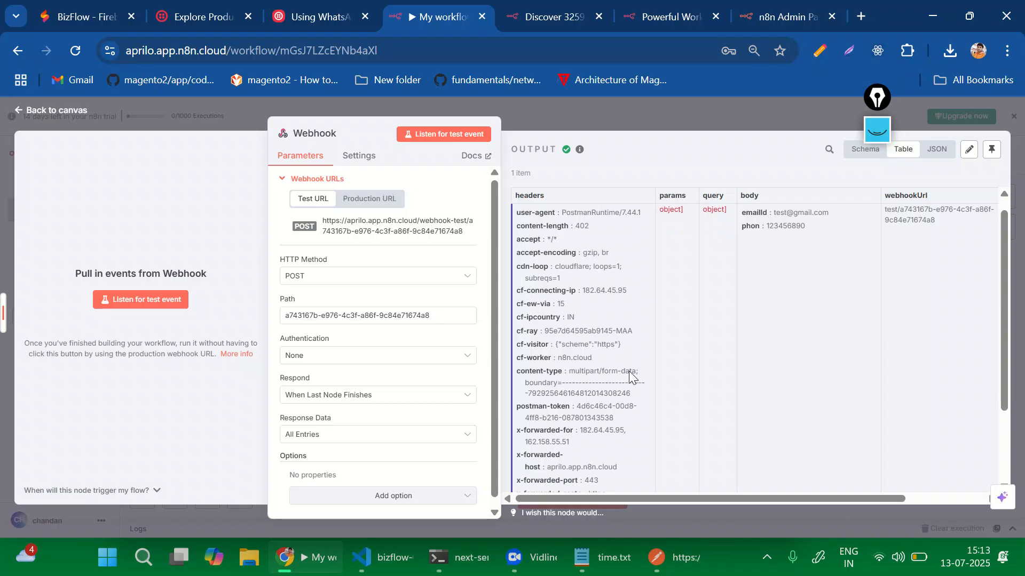
pyautogui.scroll(3, 629, 370)
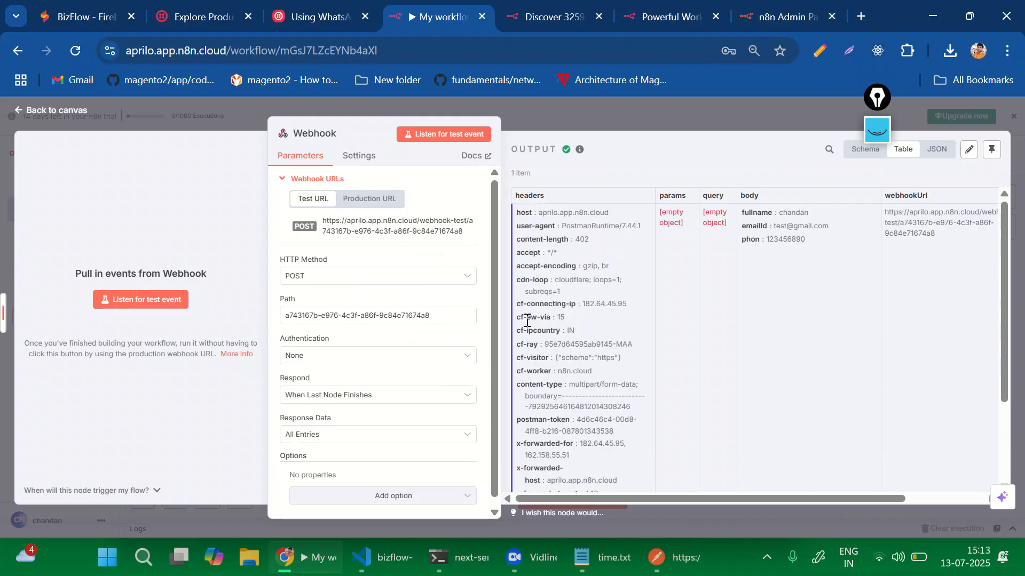
pyautogui.click(572, 114)
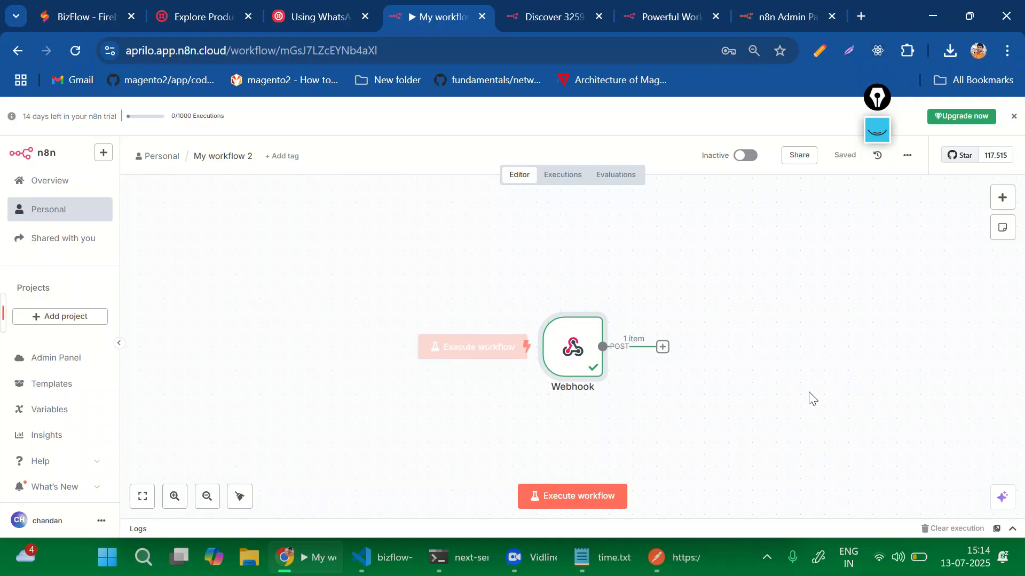
# Search 'sheet' and add a Google Sheets 'Create spreadsheet' node after the Webhook.
pyautogui.click(663, 347)
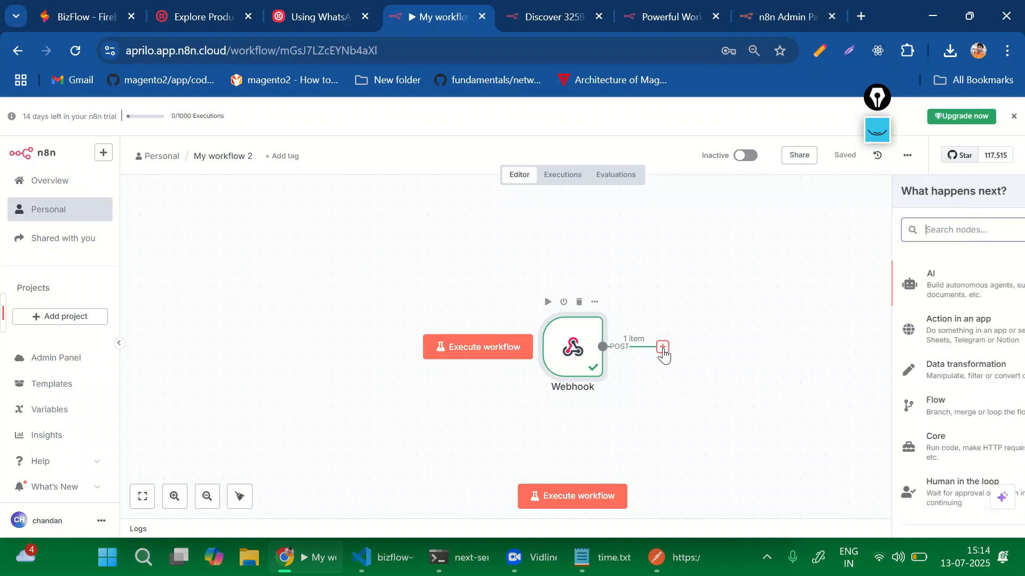
pyautogui.write('shhe')
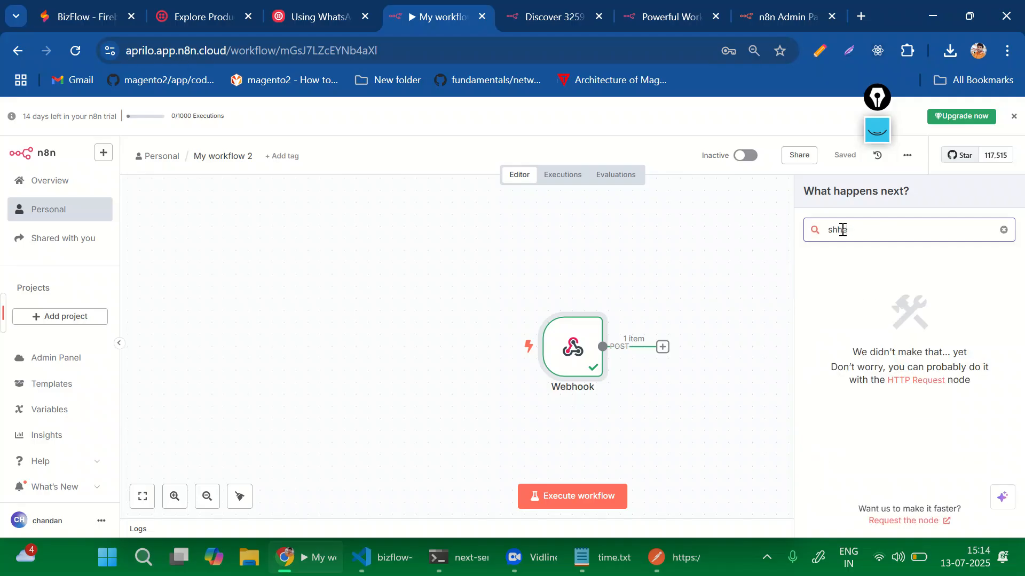
pyautogui.press('BackSpace')
pyautogui.write('ee')
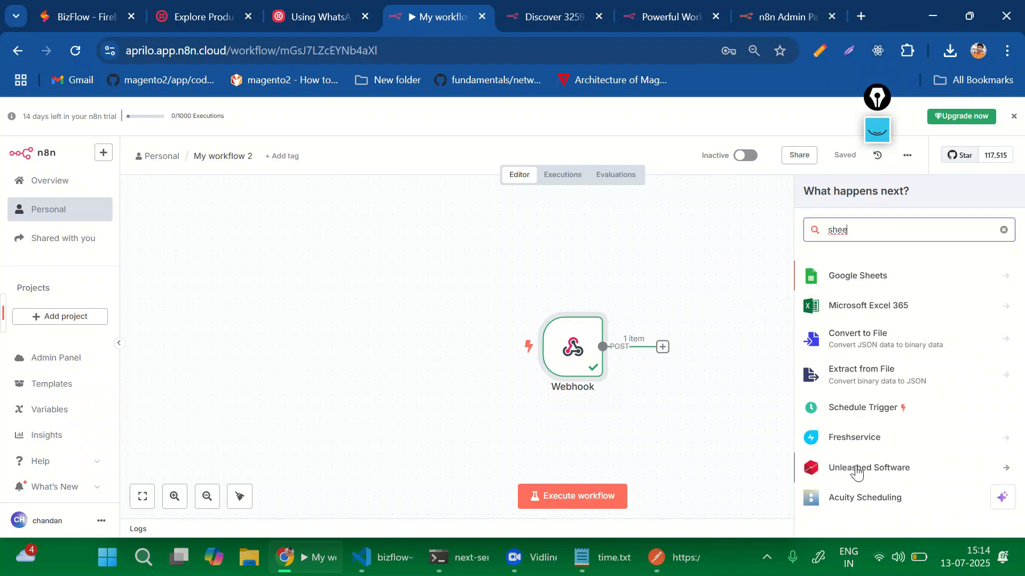
pyautogui.click(846, 277)
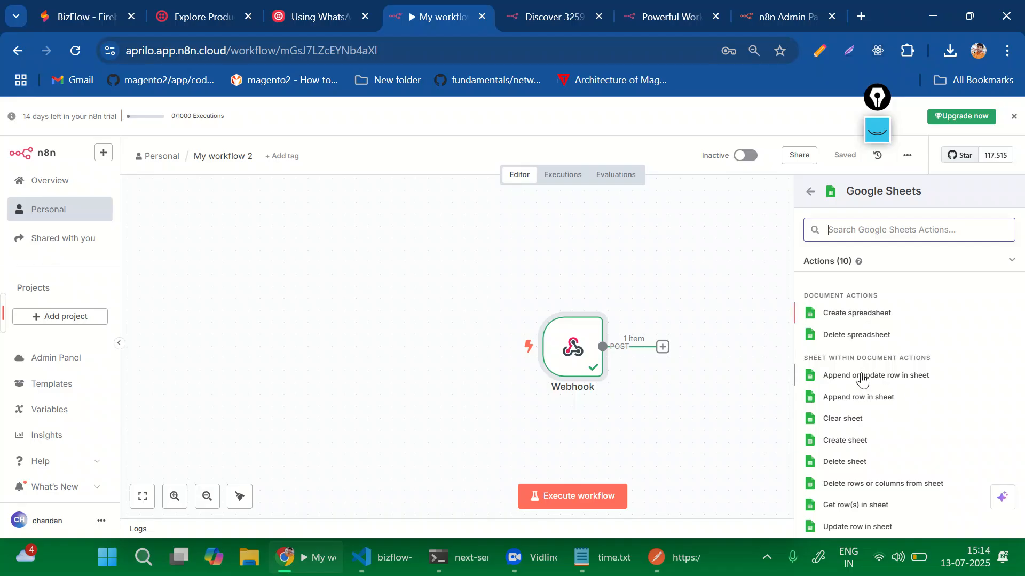
pyautogui.click(840, 309)
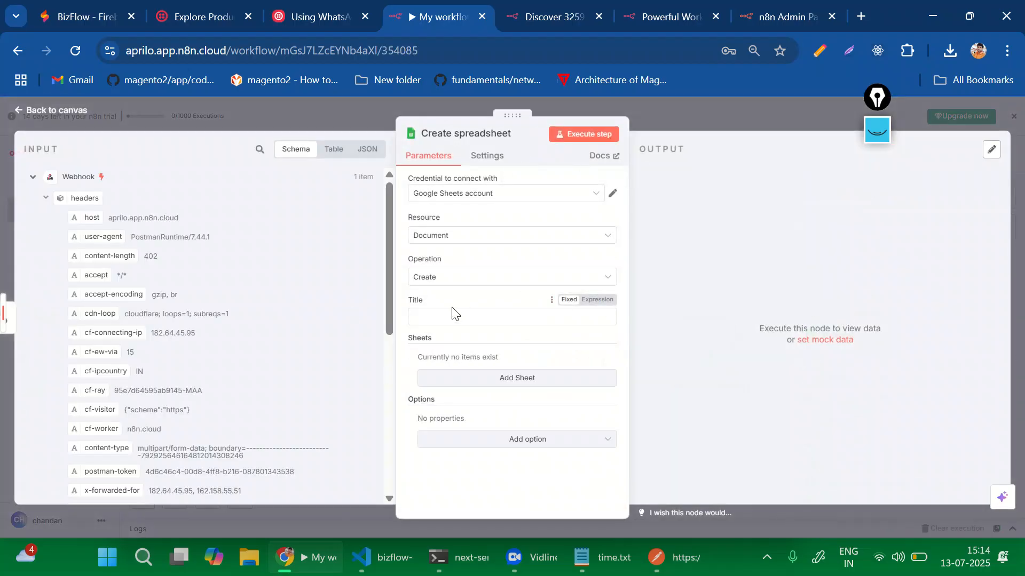
# Set the node to the Google Sheets account credential, operation Create, title 'SignupQuery'.
pyautogui.click(485, 198)
pyautogui.click(477, 227)
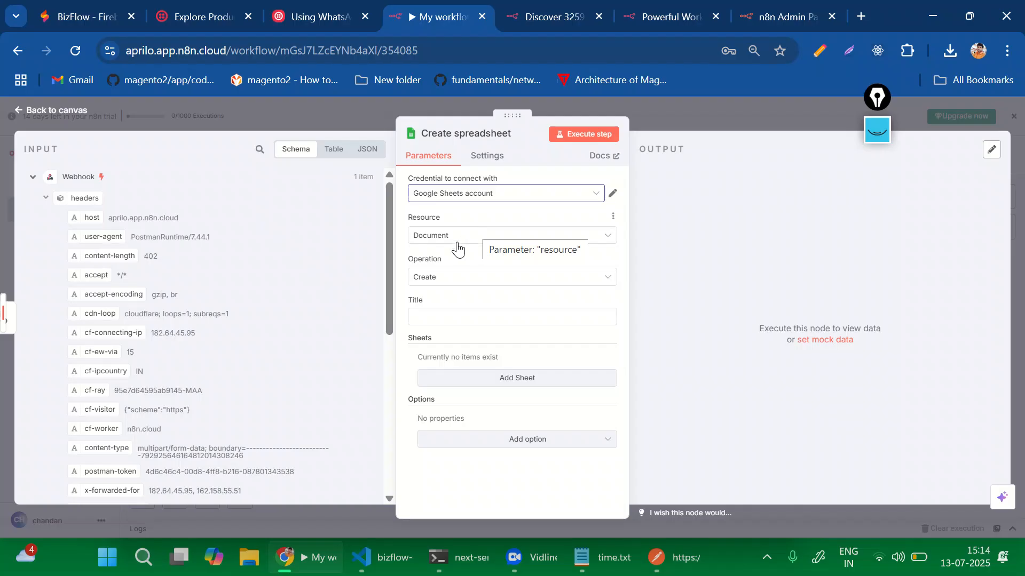
pyautogui.click(450, 278)
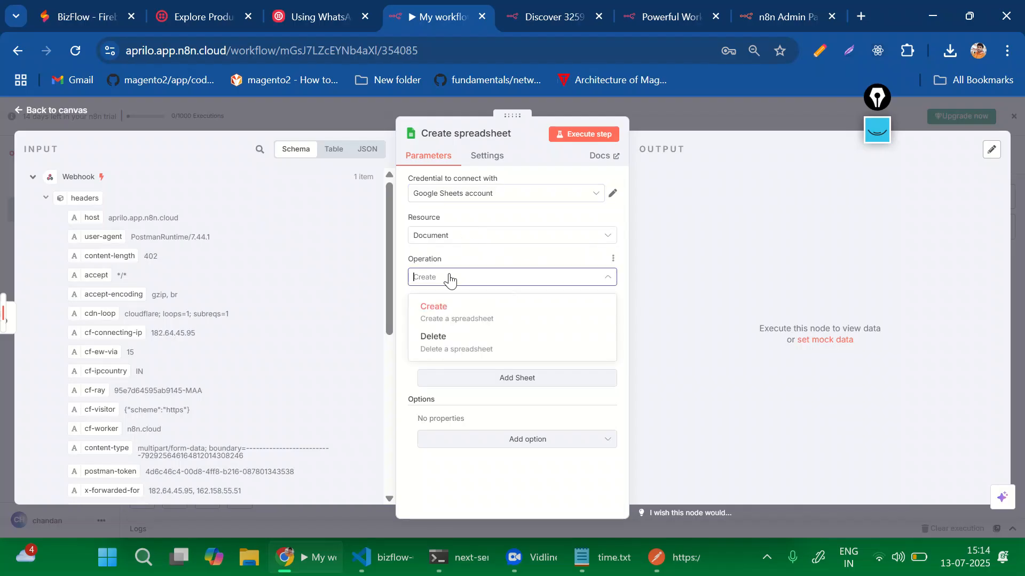
pyautogui.click(441, 308)
pyautogui.click(438, 317)
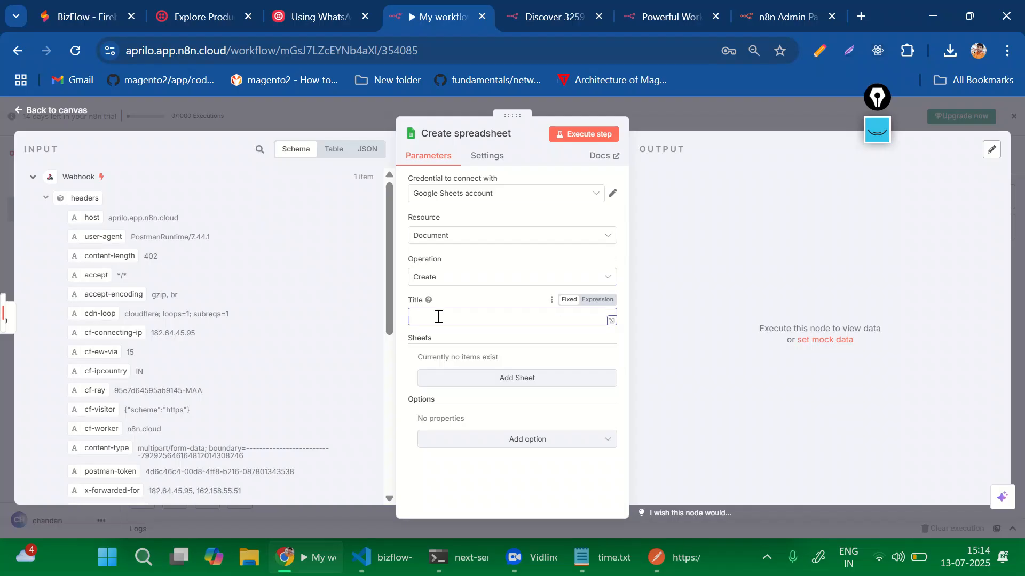
pyautogui.write('cu')
pyautogui.write('Query')
pyautogui.click(682, 341)
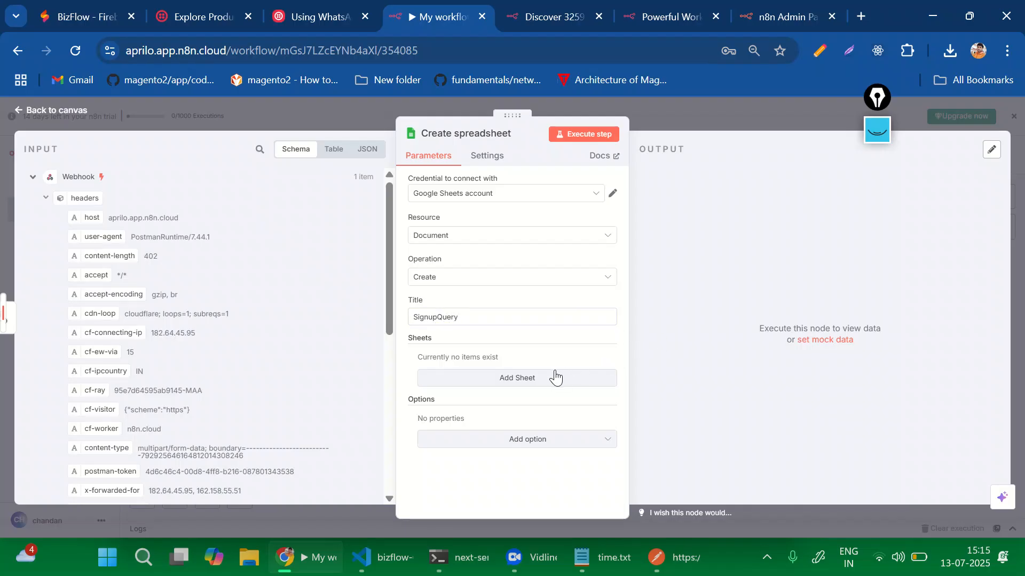
# Execute the step and open the returned spreadsheetUrl in a new browser tab.
pyautogui.click(575, 135)
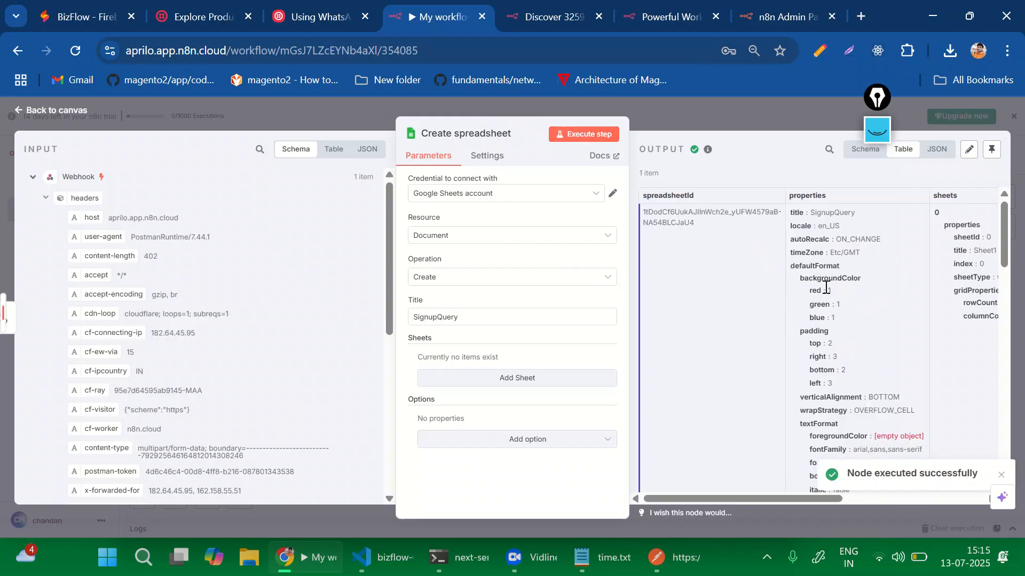
pyautogui.hscroll(4, 826, 287)
pyautogui.hscroll(2, 826, 288)
pyautogui.moveTo(881, 235); pyautogui.dragTo(812, 213)
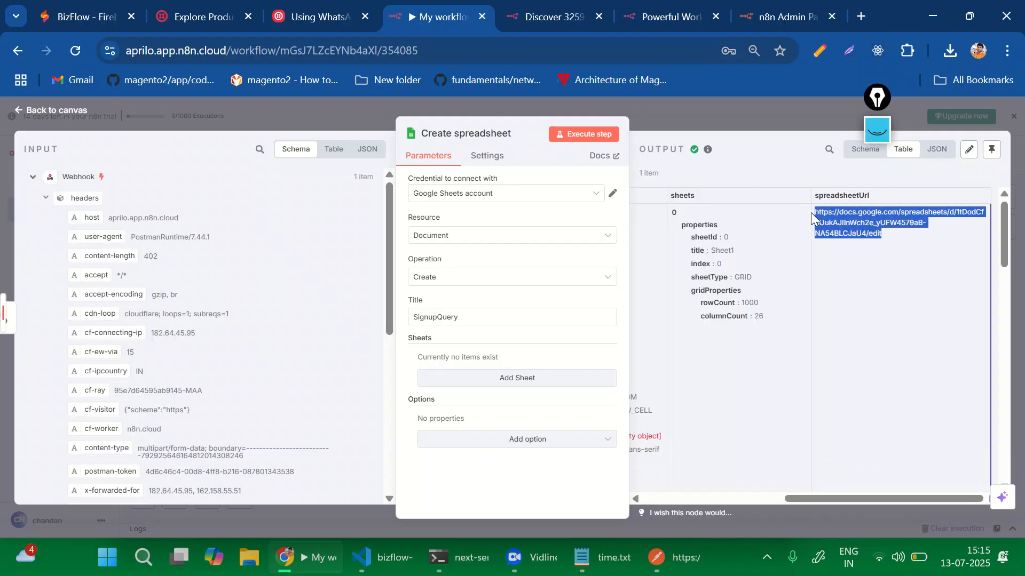
pyautogui.click(861, 18)
pyautogui.press('Return')
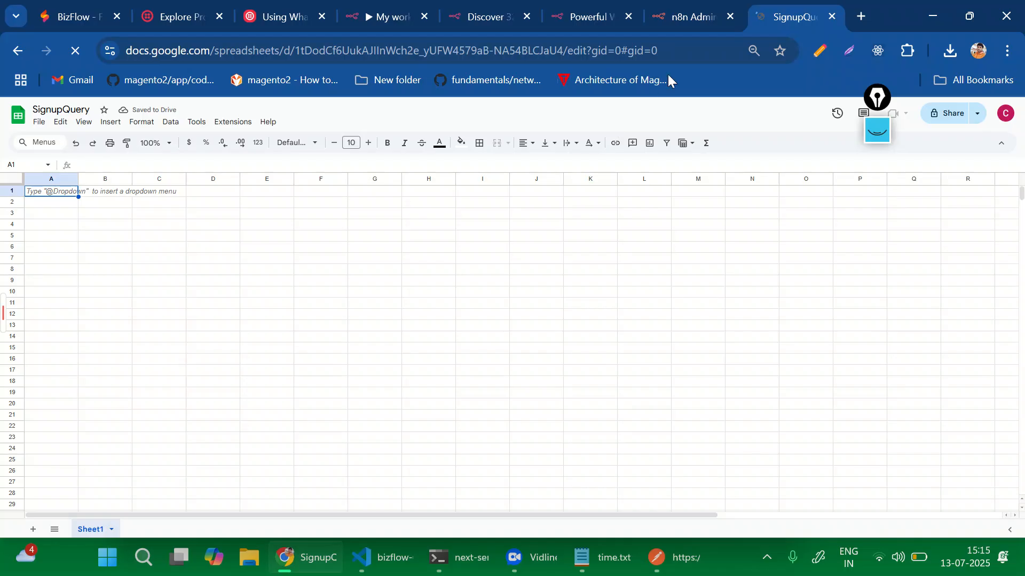
# Confirm the empty SignupQuery sheet loaded, then go back to the n8n workflow canvas.
pyautogui.click(677, 18)
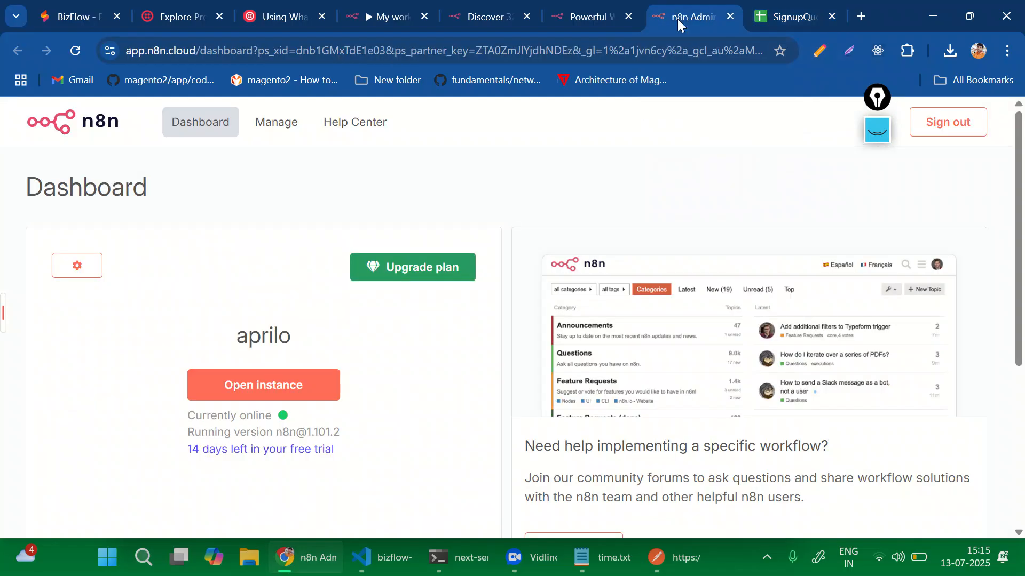
pyautogui.click(393, 16)
pyautogui.click(674, 117)
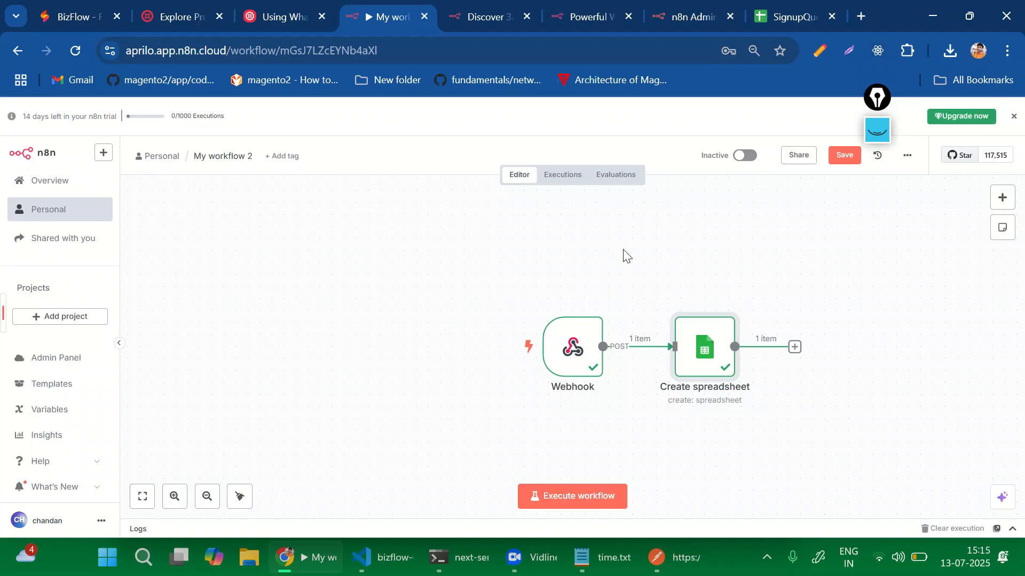
# Add an HTTP Request node after Create spreadsheet, then delete it.
pyautogui.click(794, 348)
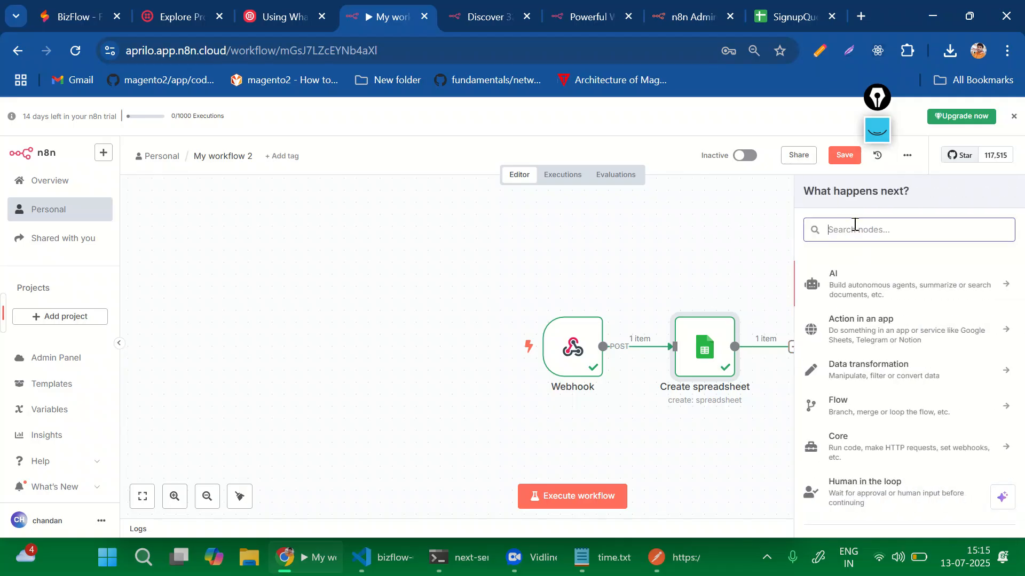
pyautogui.write('http')
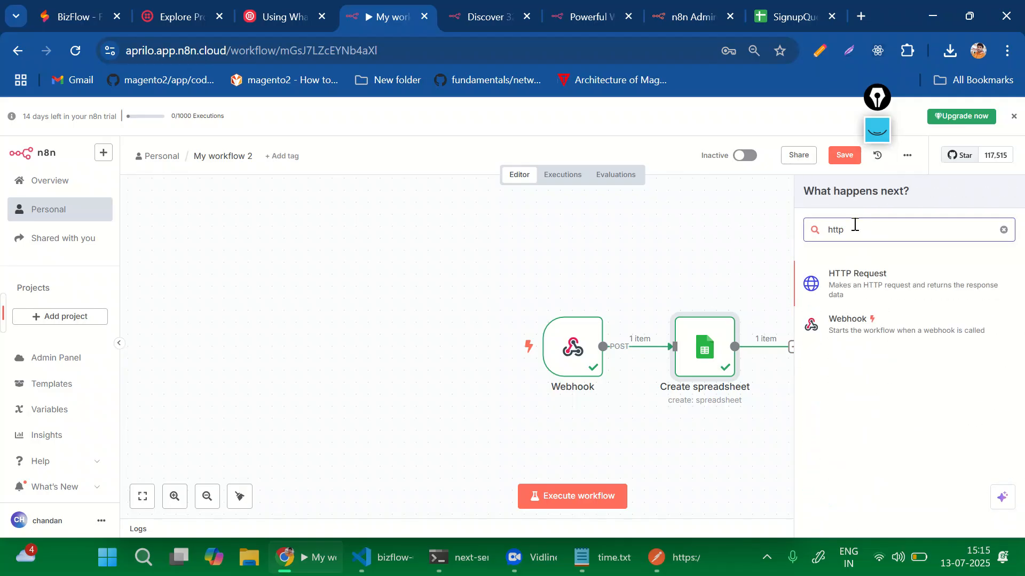
pyautogui.click(878, 279)
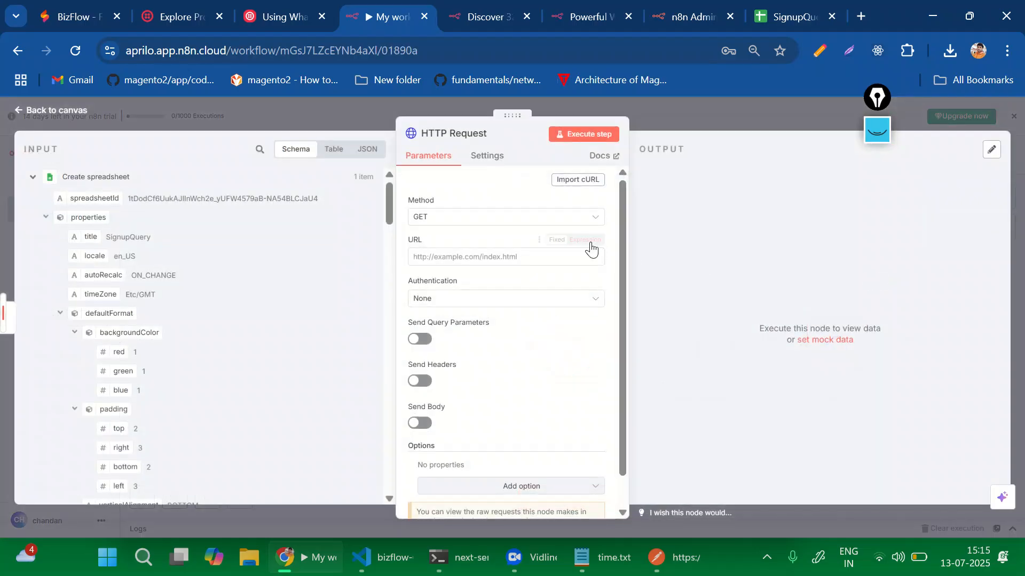
pyautogui.click(497, 219)
pyautogui.click(496, 220)
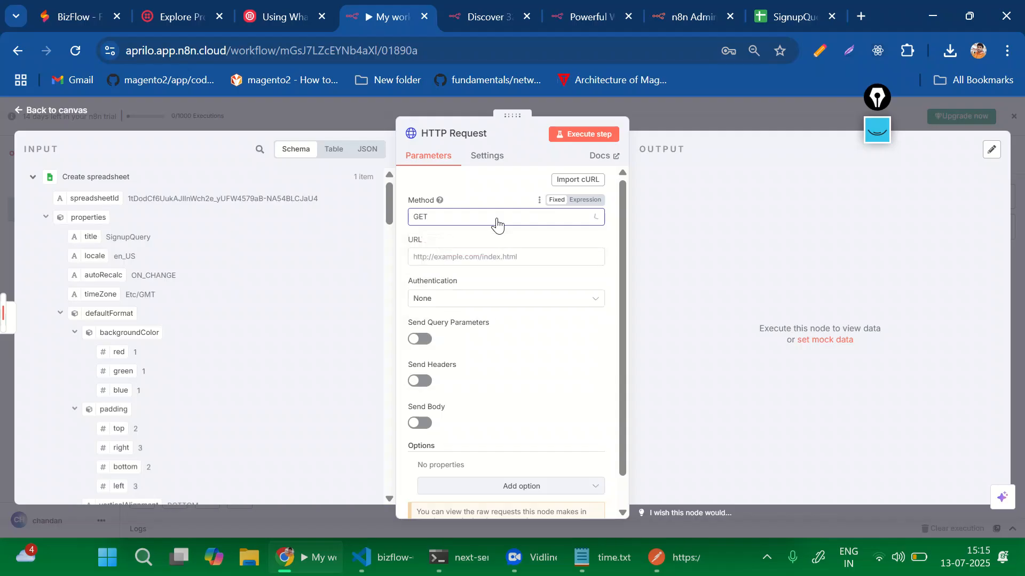
pyautogui.click(456, 252)
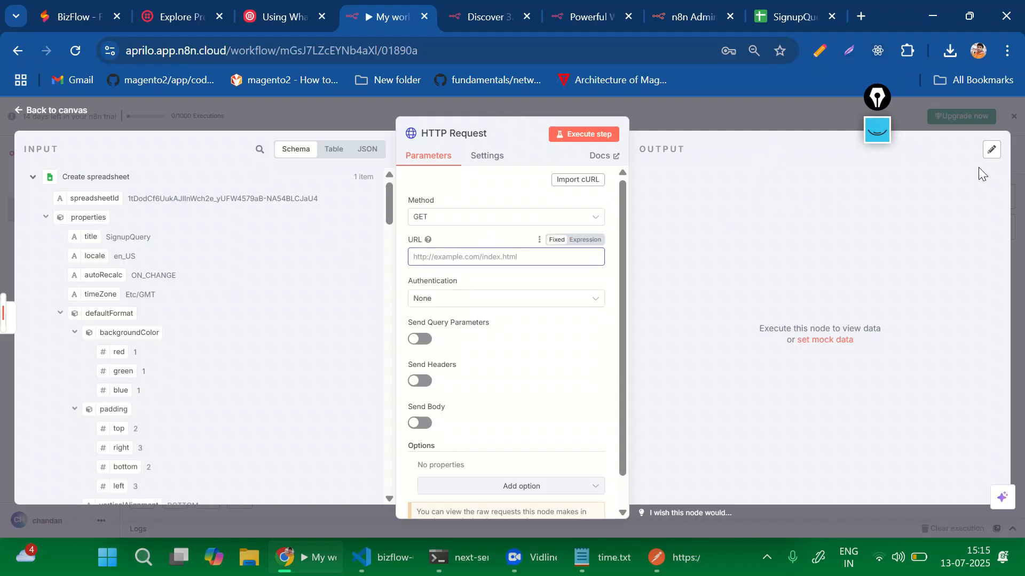
pyautogui.click(703, 108)
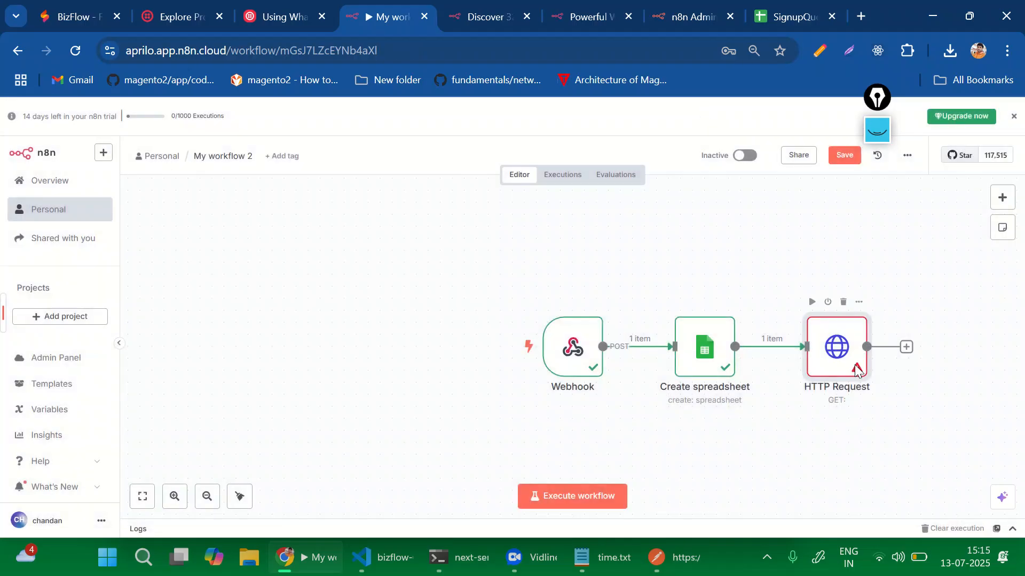
pyautogui.click(845, 302)
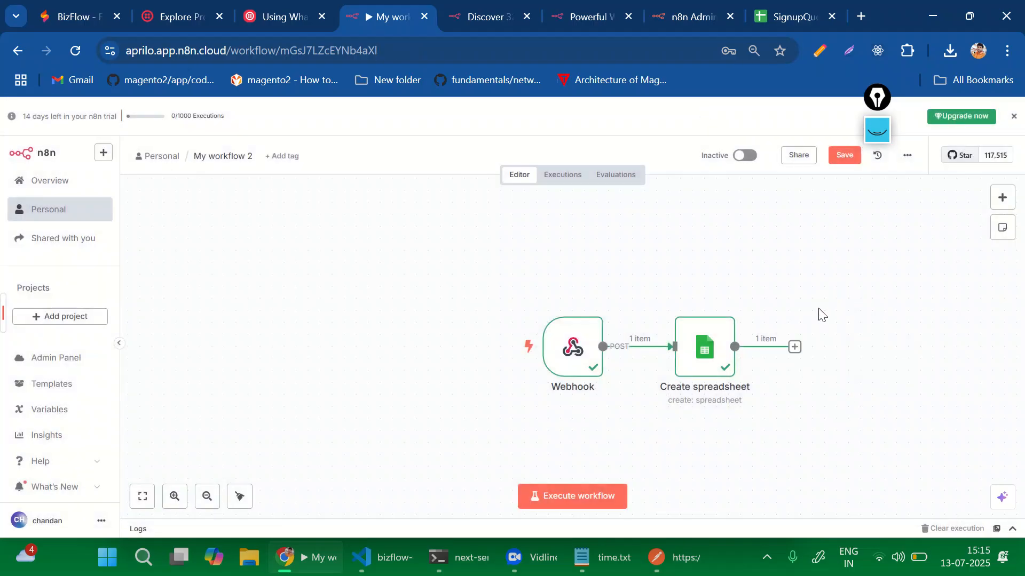
# Search 'twi' for the step after Create spreadsheet to list Twilio's actions.
pyautogui.click(794, 348)
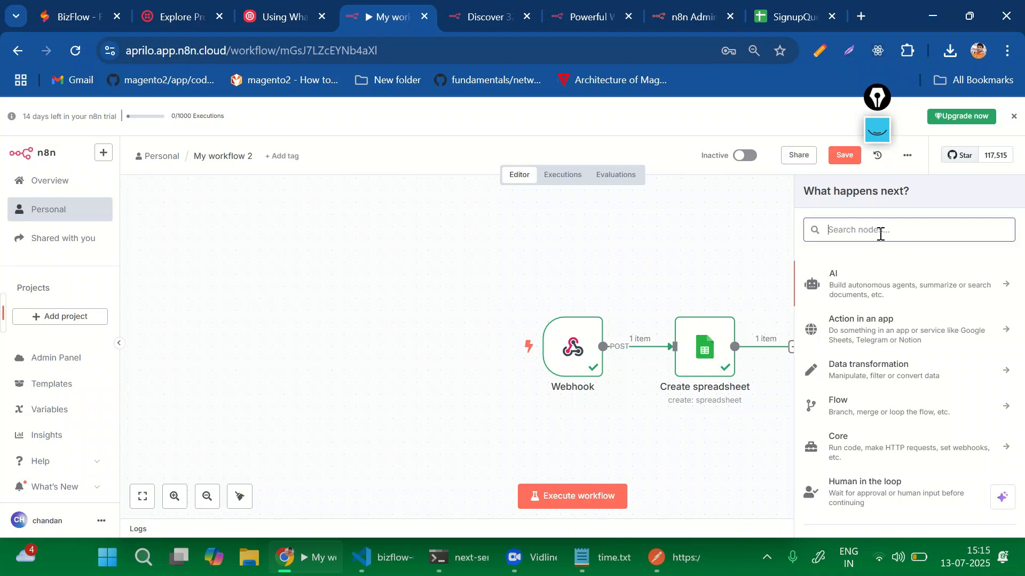
pyautogui.write('twi')
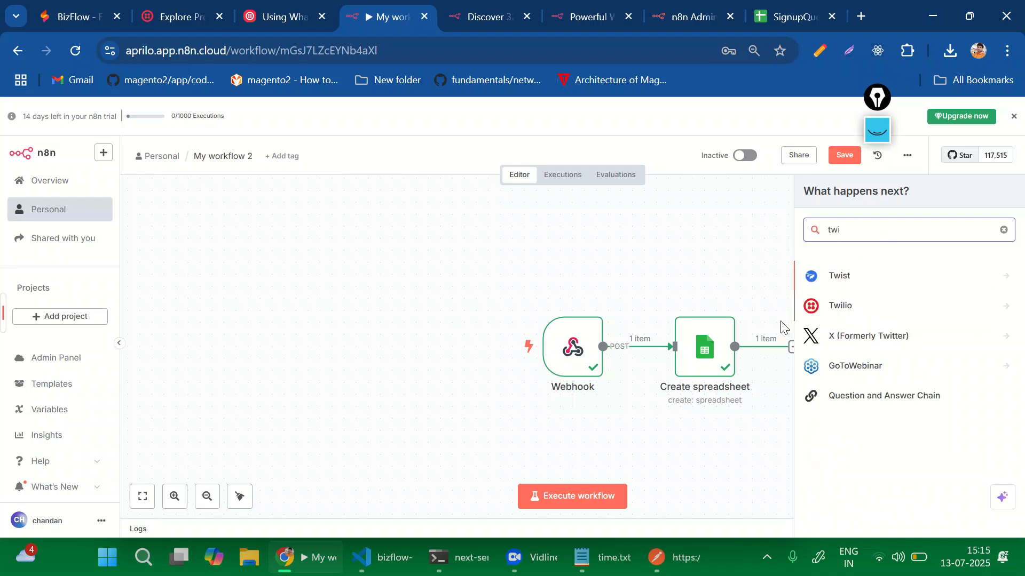
pyautogui.click(825, 309)
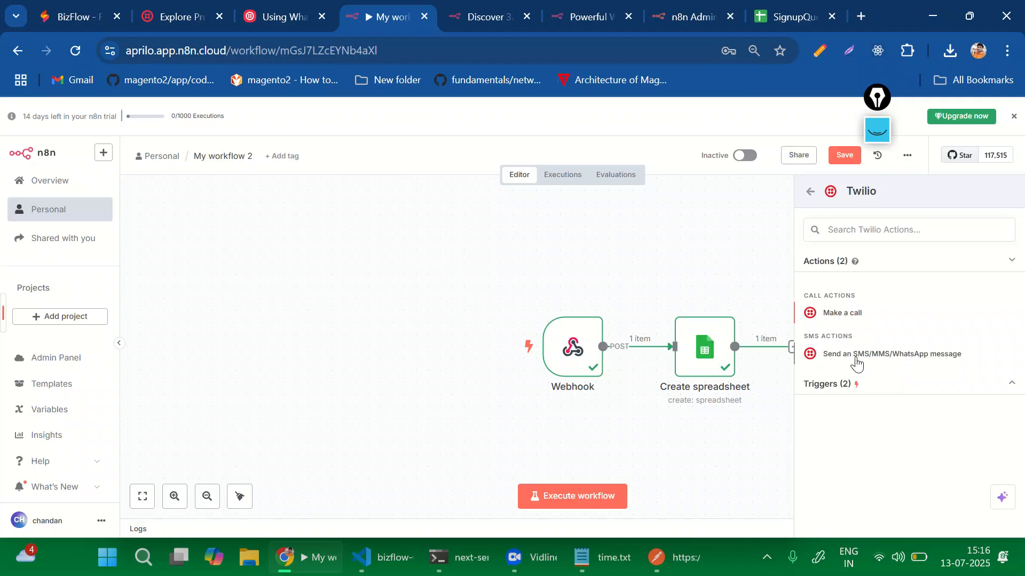
# Open the Twilio 'Send an SMS/MMS/WhatsApp message' node and scroll through its spreadsheet input.
pyautogui.click(855, 358)
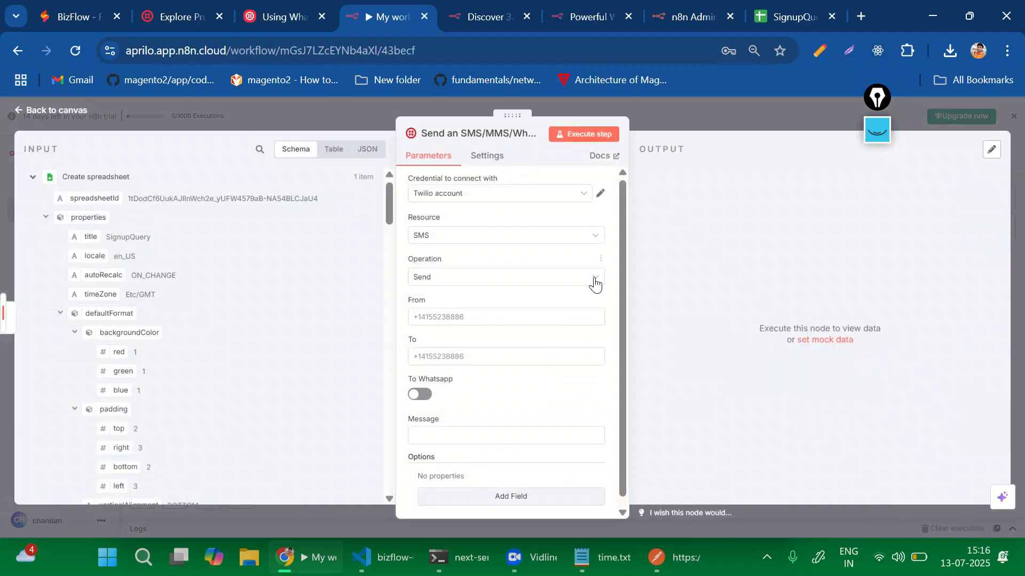
pyautogui.scroll(-1, 499, 344)
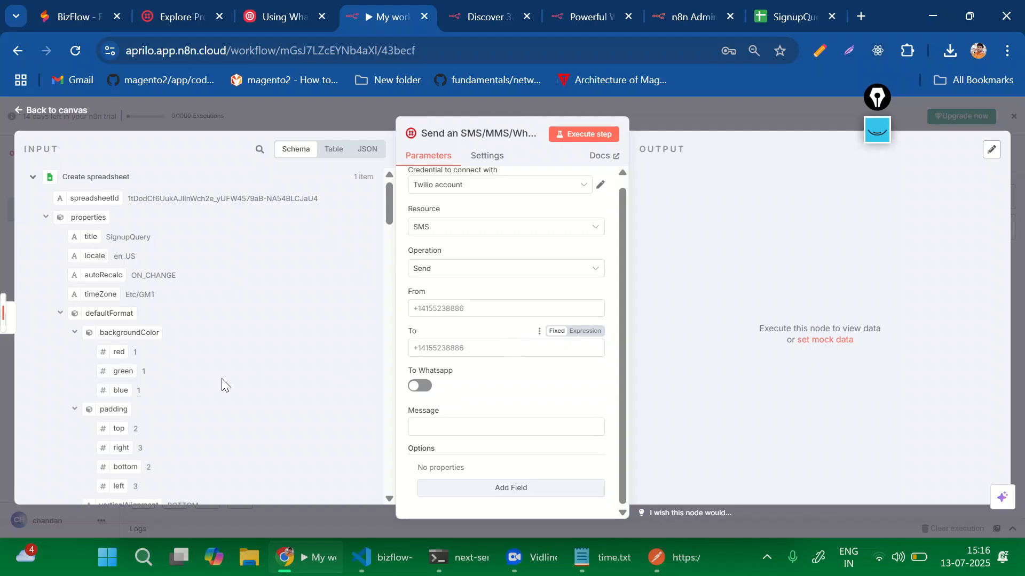
pyautogui.scroll(-5, 222, 378)
pyautogui.scroll(-10, 222, 379)
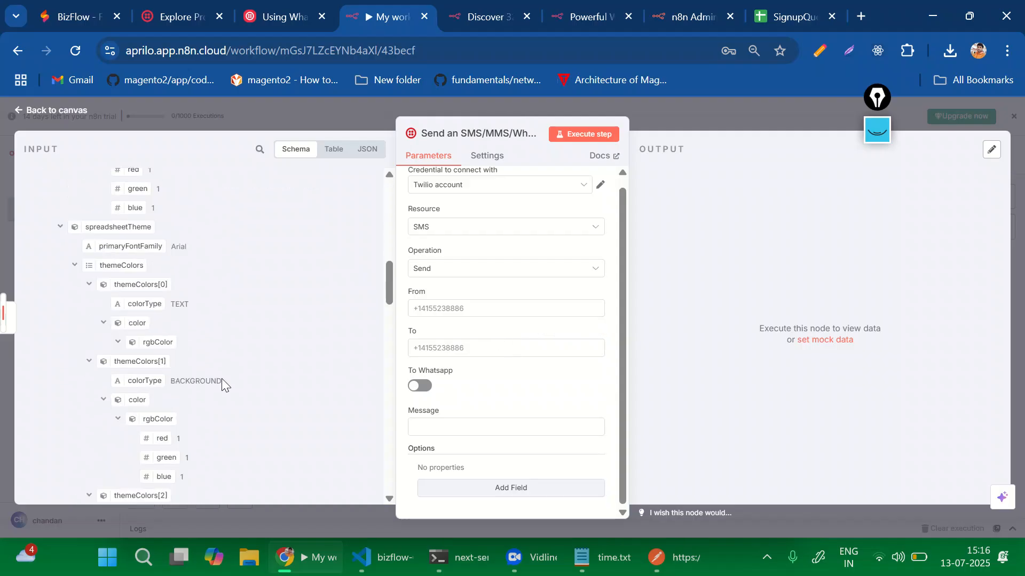
pyautogui.scroll(-8, 222, 379)
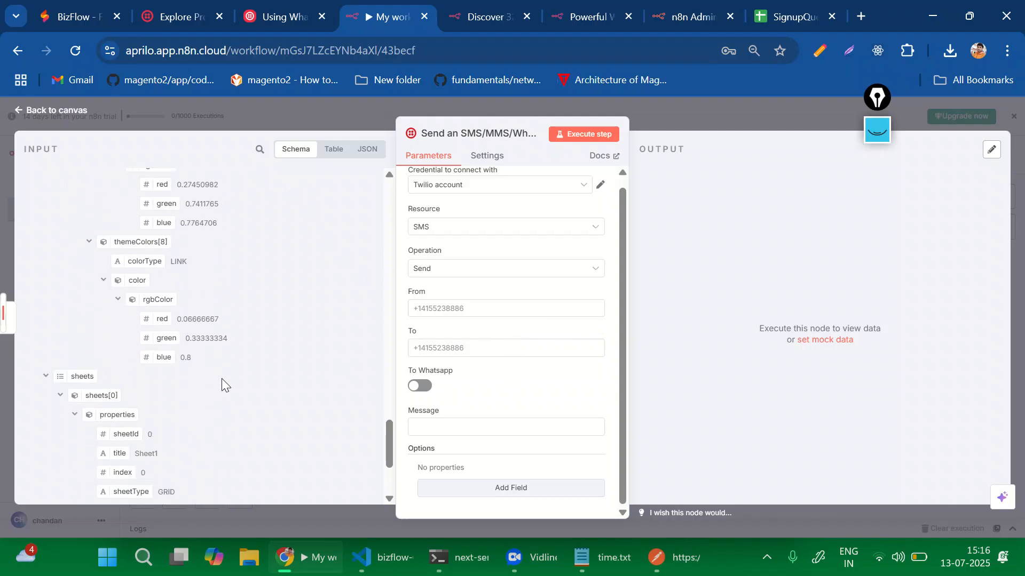
pyautogui.scroll(8, 222, 379)
pyautogui.scroll(-8, 222, 379)
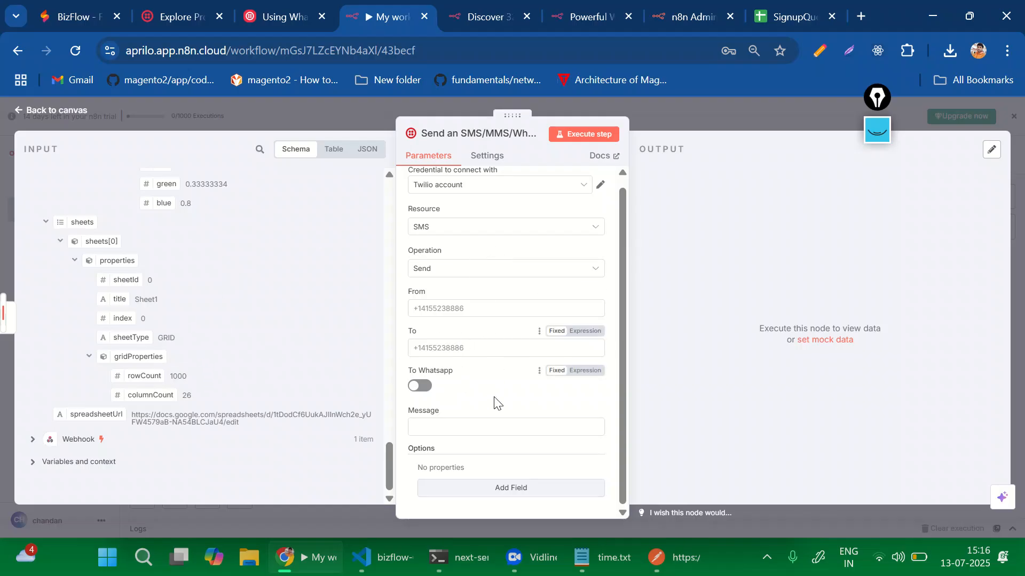
# Delete the Twilio SMS and Create spreadsheet nodes from the canvas.
pyautogui.click(735, 106)
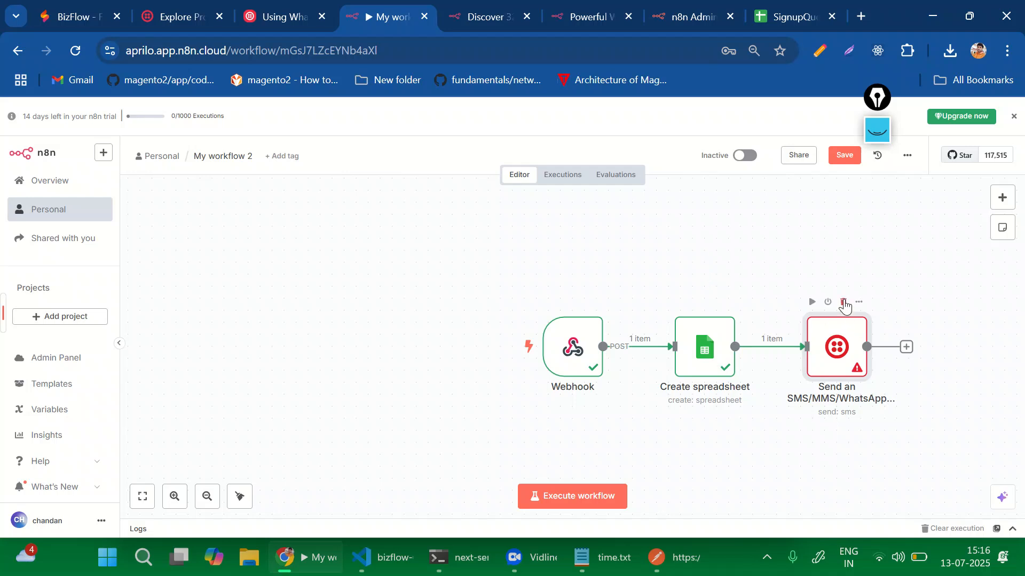
pyautogui.click(844, 304)
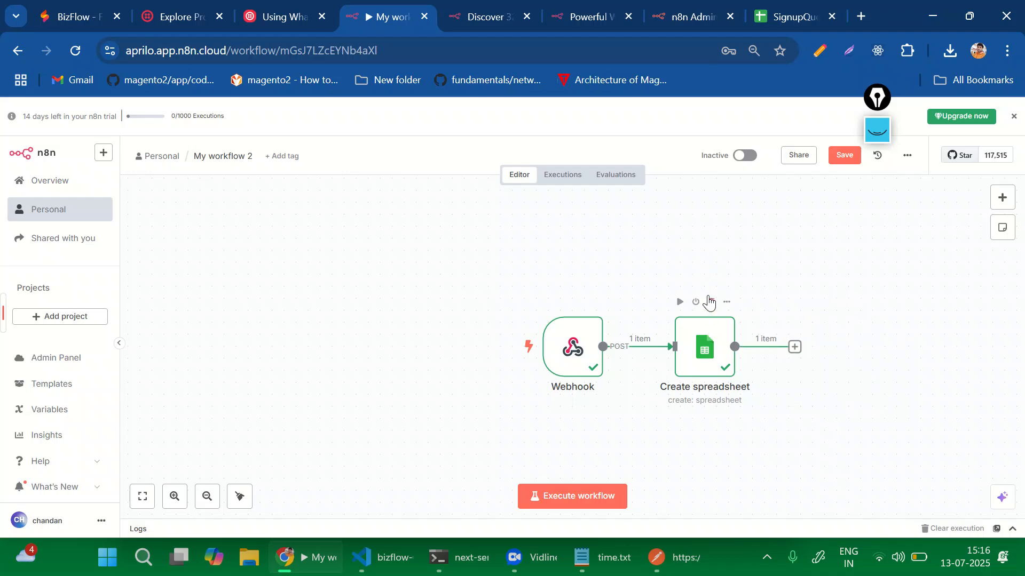
pyautogui.click(710, 302)
# Add a Twilio 'Send an SMS/MMS/WhatsApp message' node directly after the Webhook.
pyautogui.click(664, 348)
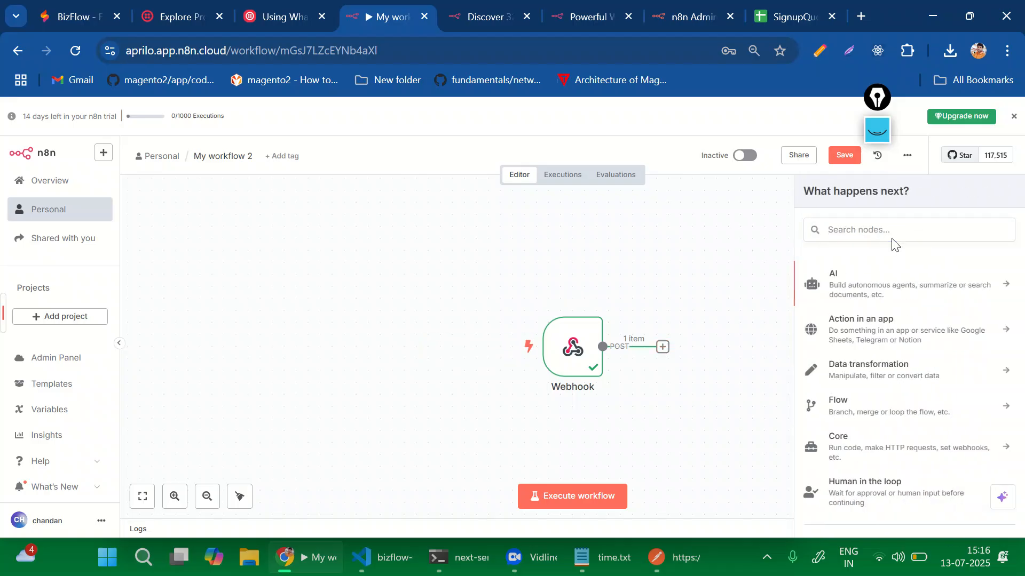
pyautogui.click(884, 224)
pyautogui.write('twi')
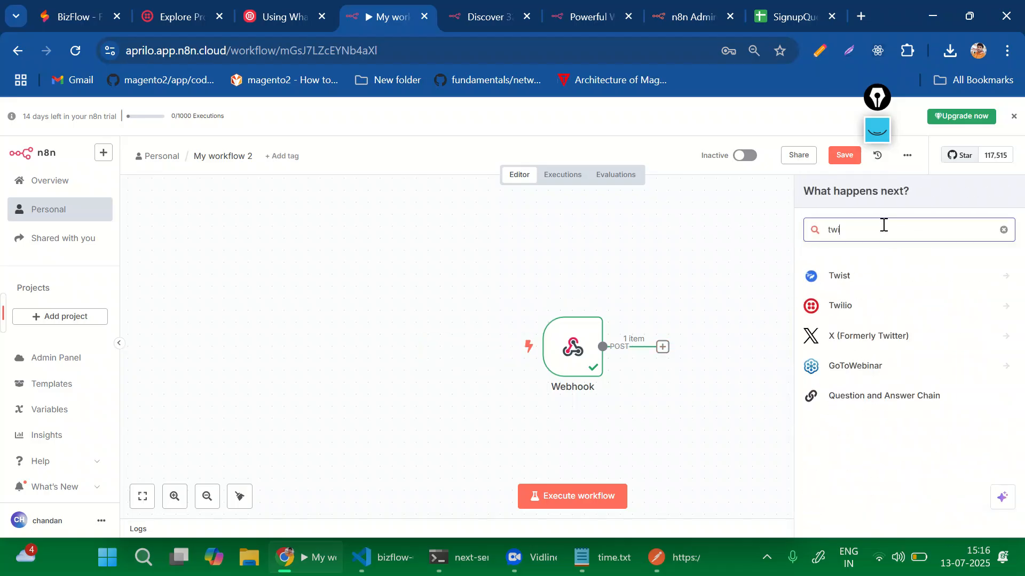
pyautogui.click(854, 303)
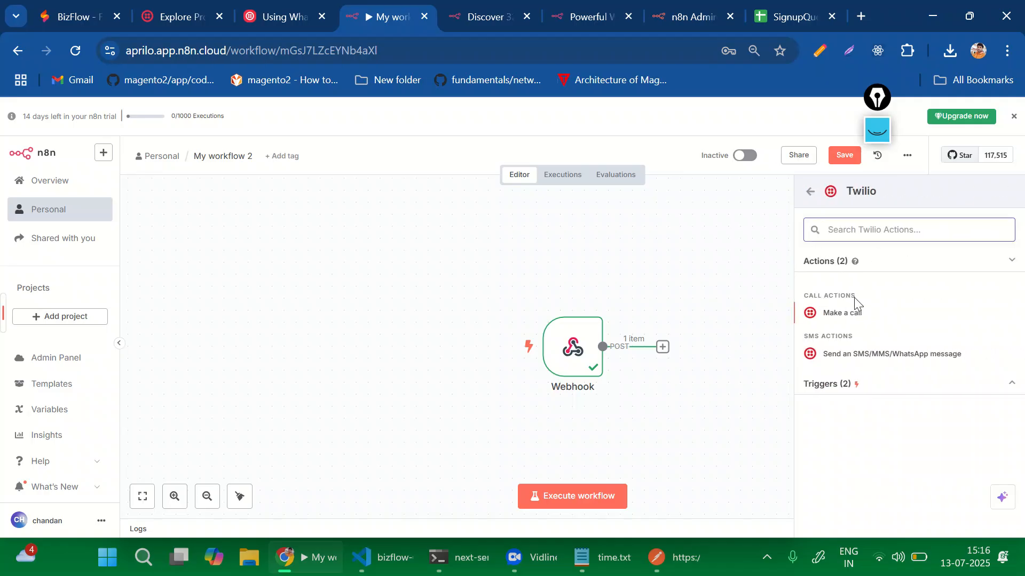
pyautogui.click(854, 355)
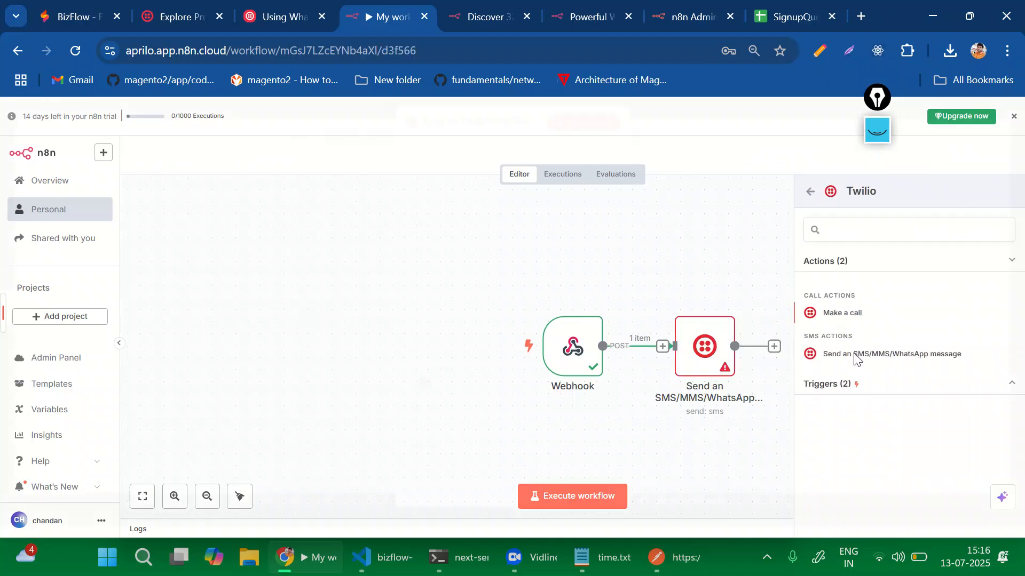
pyautogui.scroll(-6, 179, 320)
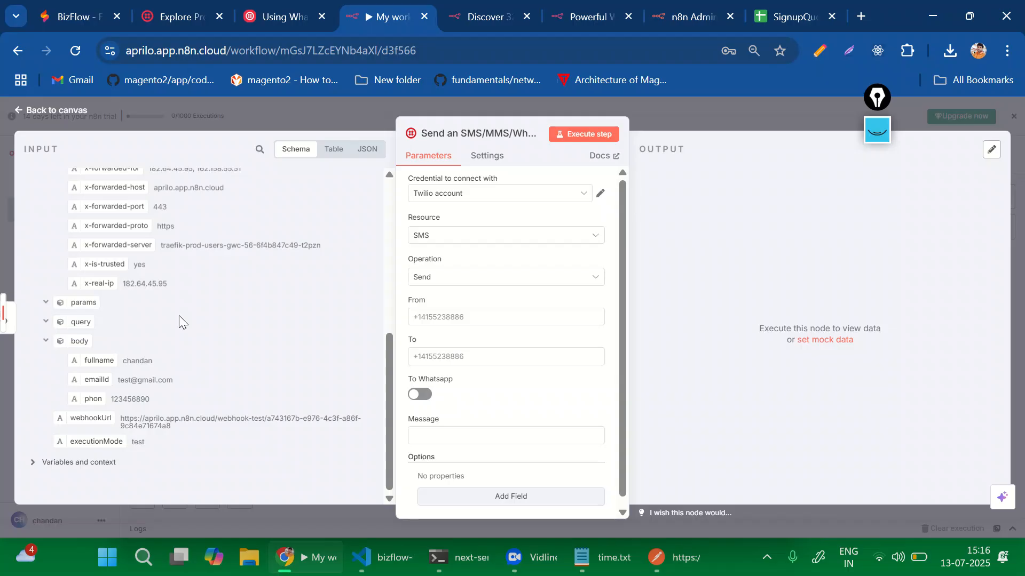
# Replace the Message field's contents with the text 'HI user send a query'.
pyautogui.moveTo(78, 342); pyautogui.dragTo(443, 444)
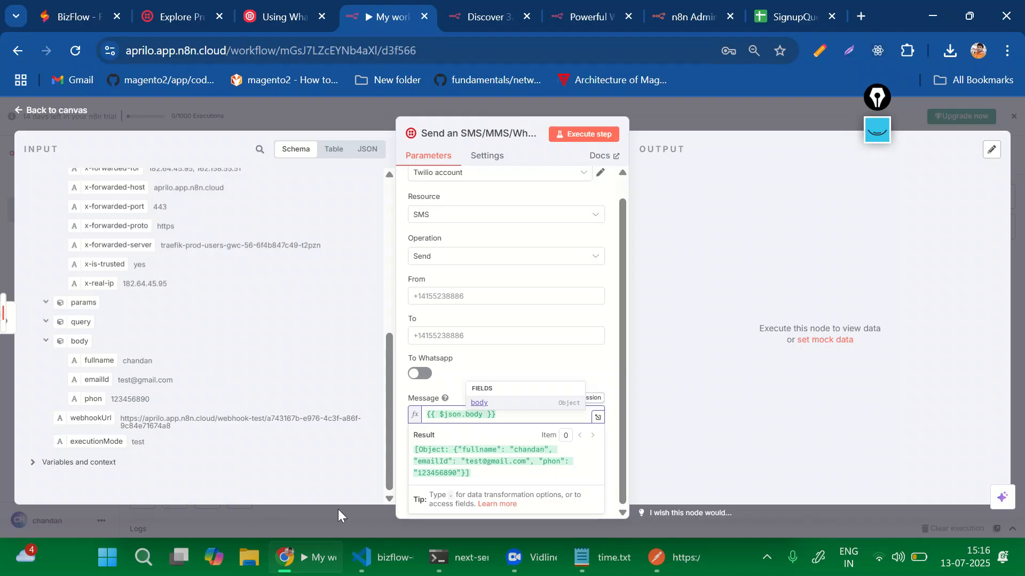
pyautogui.click(433, 426)
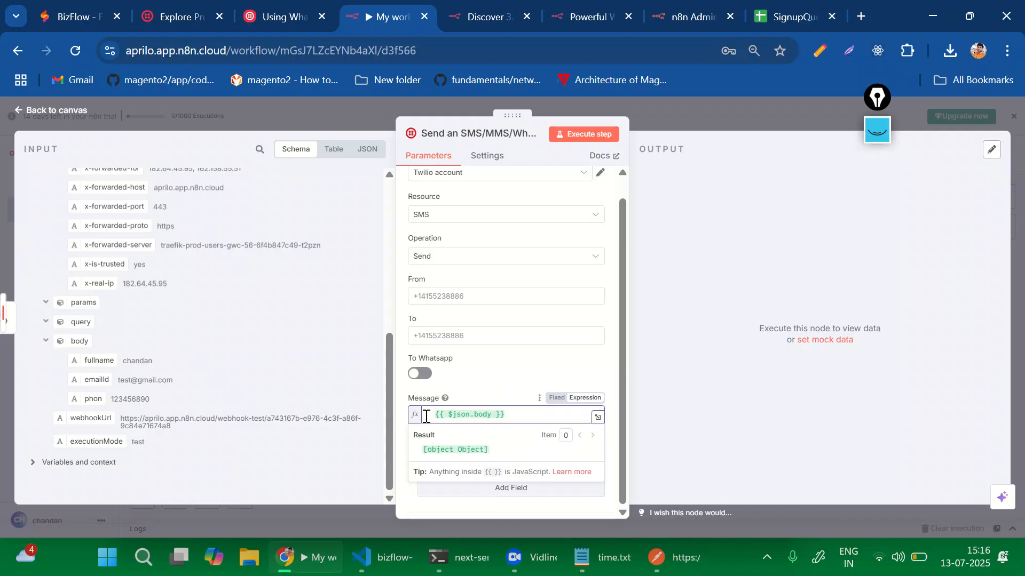
pyautogui.moveTo(515, 415); pyautogui.dragTo(429, 413)
pyautogui.press('BackSpace')
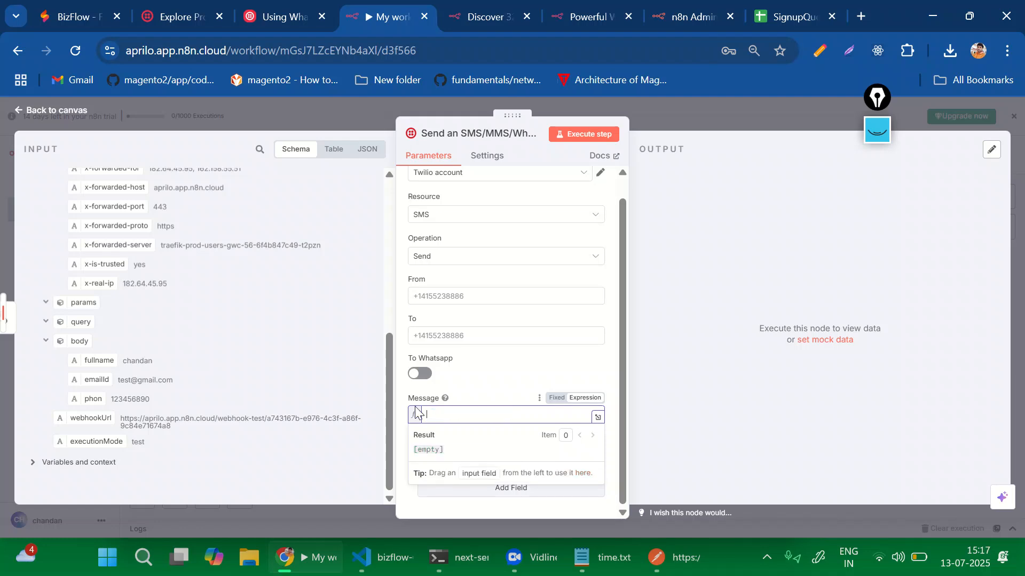
pyautogui.write('Us')
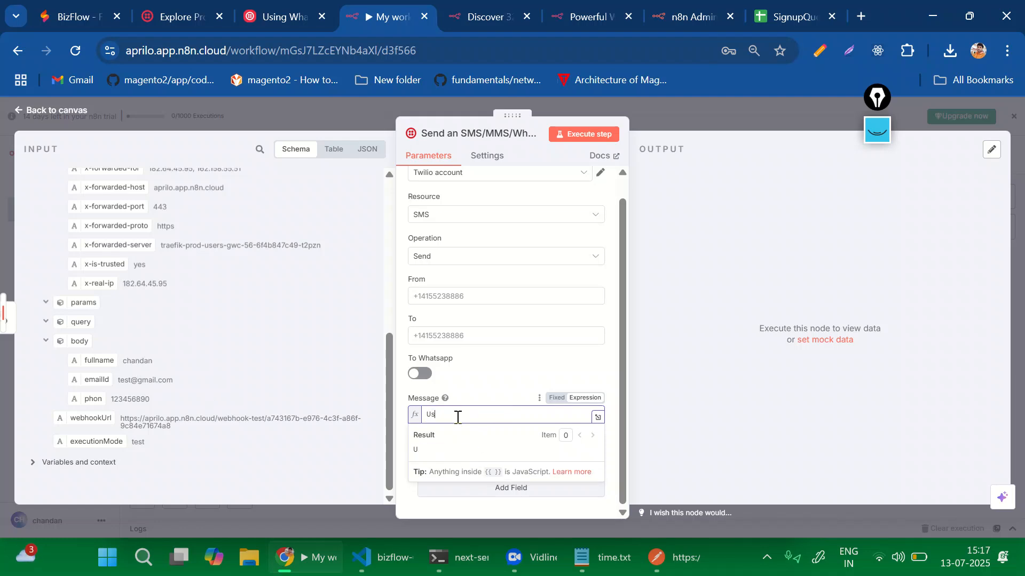
pyautogui.press('BackSpace')
pyautogui.press('BackSpace')
pyautogui.press('BackSpace')
pyautogui.press('BackSpace')
pyautogui.press('BackSpace')
pyautogui.write('uee')
pyautogui.press('BackSpace')
pyautogui.press('BackSpace')
pyautogui.press('BackSpace')
pyautogui.write('ueryquery')
pyautogui.press('Return')
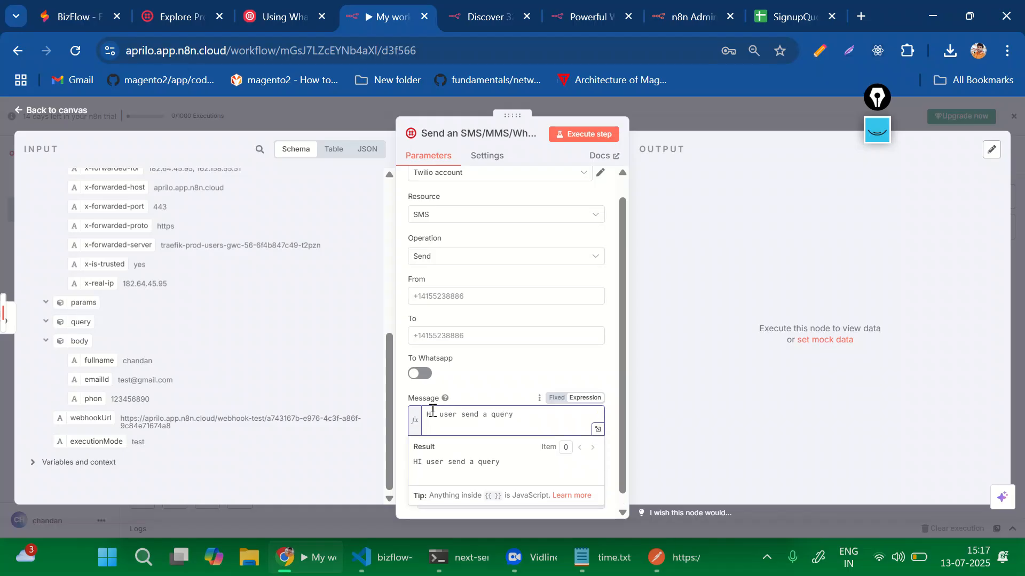
# Add 'Full name' and email lines using the webhook's fullname and emailId values.
pyautogui.moveTo(99, 360); pyautogui.dragTo(469, 430)
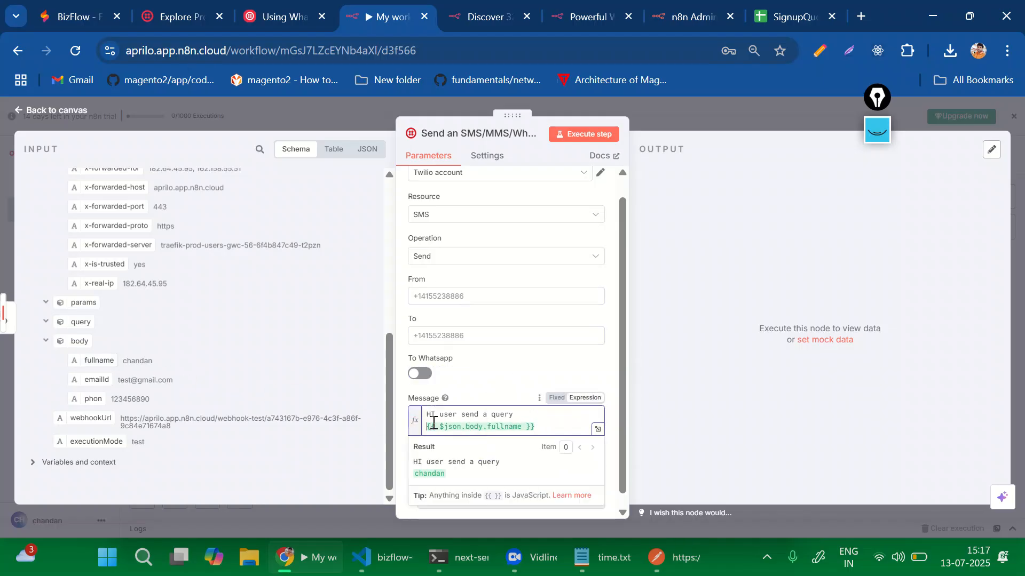
pyautogui.press('Left')
pyautogui.write('Full name')
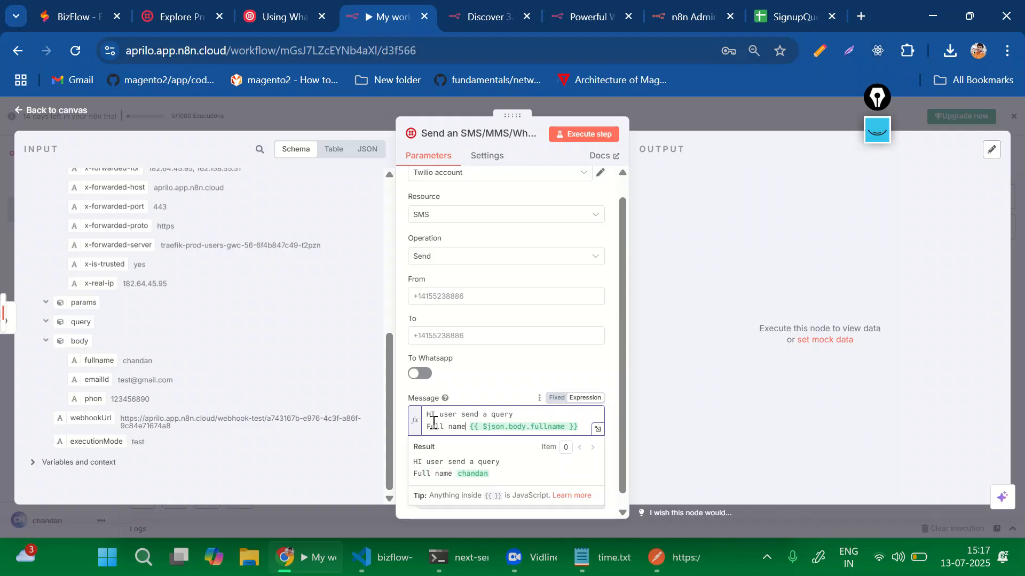
pyautogui.click(581, 428)
pyautogui.press('Return')
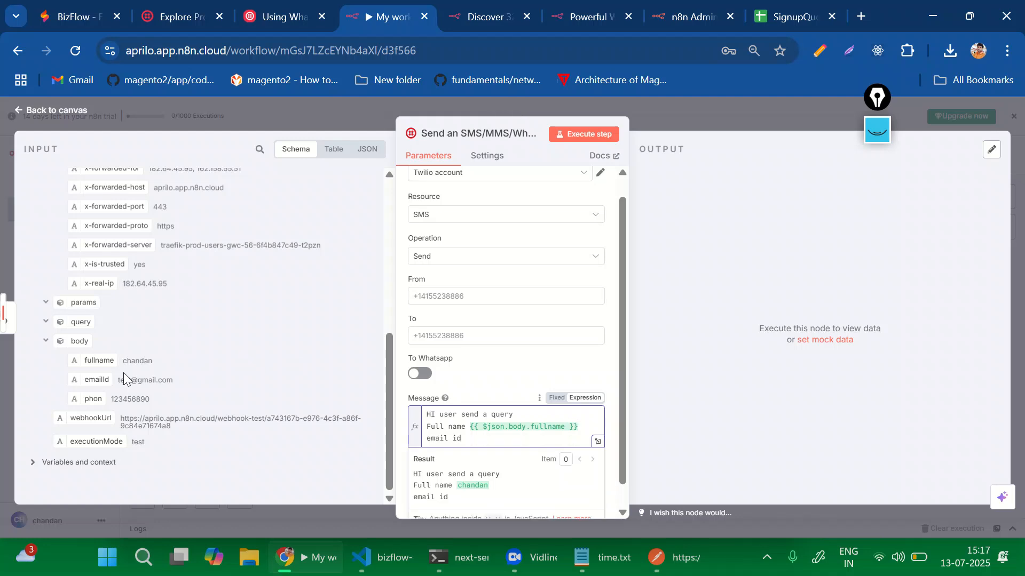
pyautogui.moveTo(128, 378); pyautogui.dragTo(498, 438)
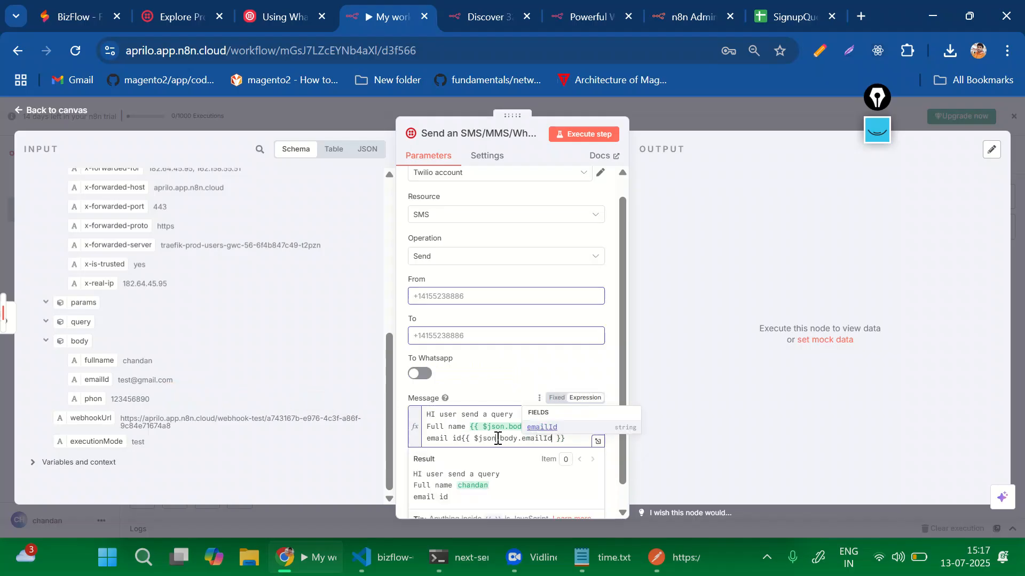
pyautogui.click(569, 442)
pyautogui.press('Return')
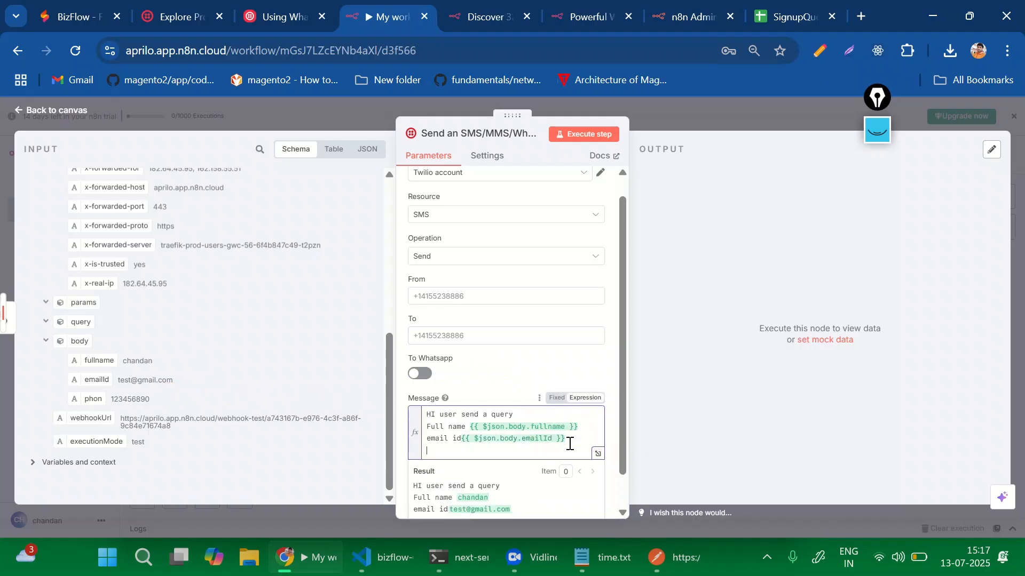
pyautogui.press('BackSpace')
pyautogui.press('BackSpace')
# Give the Postman webhook request a form-data field 'message' = 'test message', then return to n8n.
pyautogui.click(678, 558)
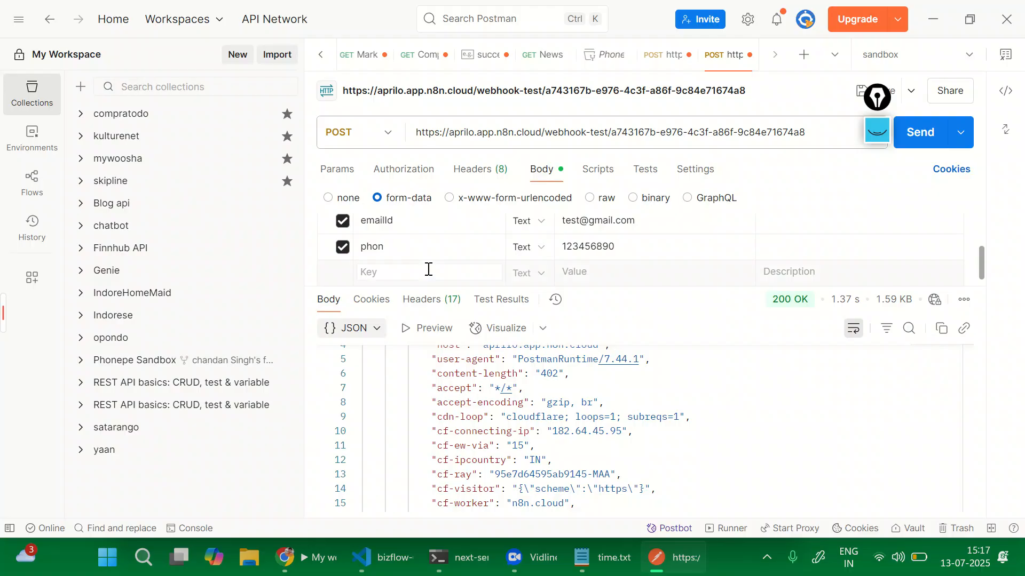
pyautogui.click(428, 270)
pyautogui.write('message')
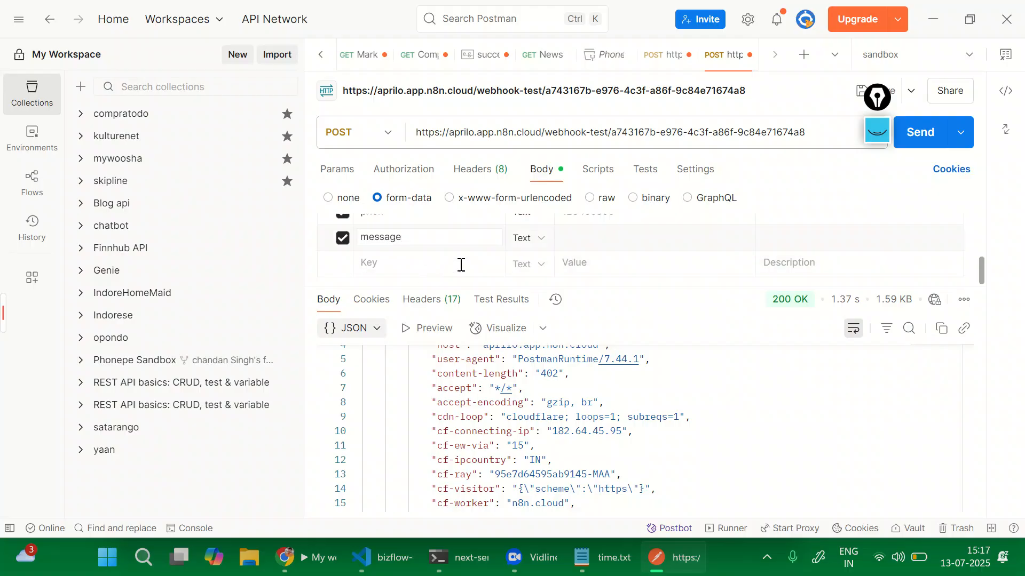
pyautogui.click(582, 234)
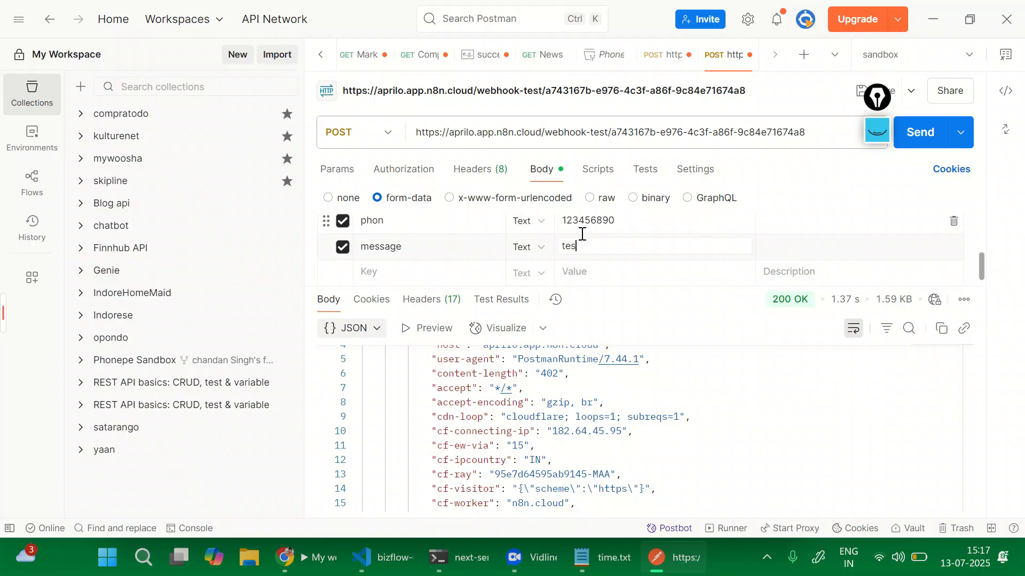
pyautogui.write('test message')
pyautogui.hotkey('alt', 'Tab')
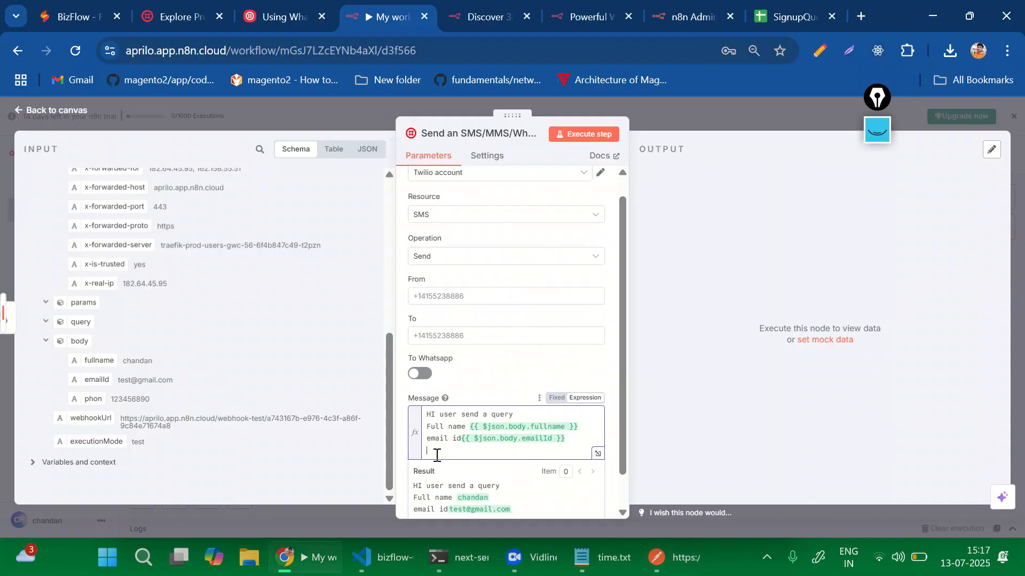
# Add a 'phone' line with the webhook's phon value to the SMS message.
pyautogui.moveTo(84, 399); pyautogui.dragTo(452, 450)
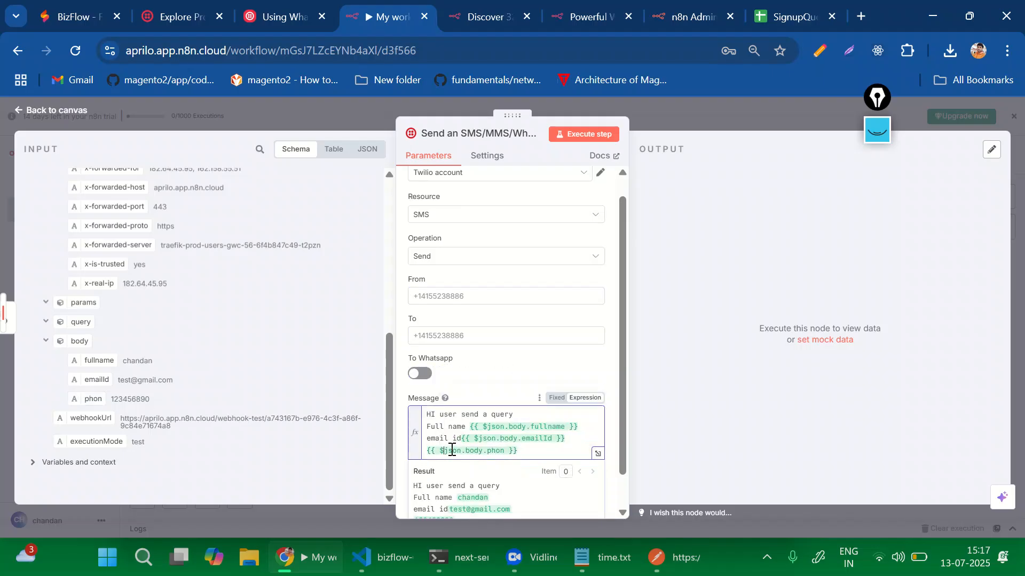
pyautogui.write('phone')
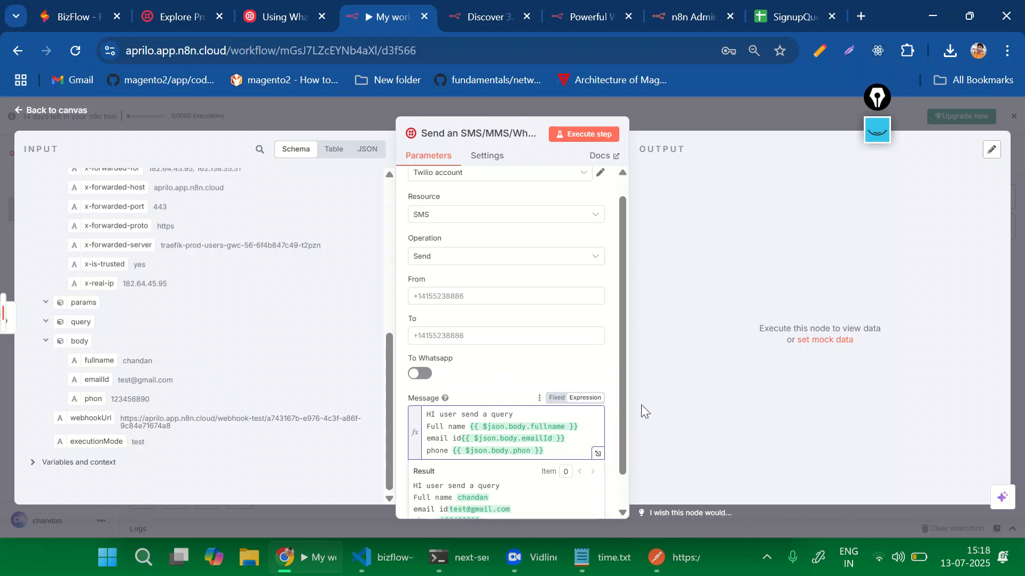
pyautogui.scroll(-1, 543, 404)
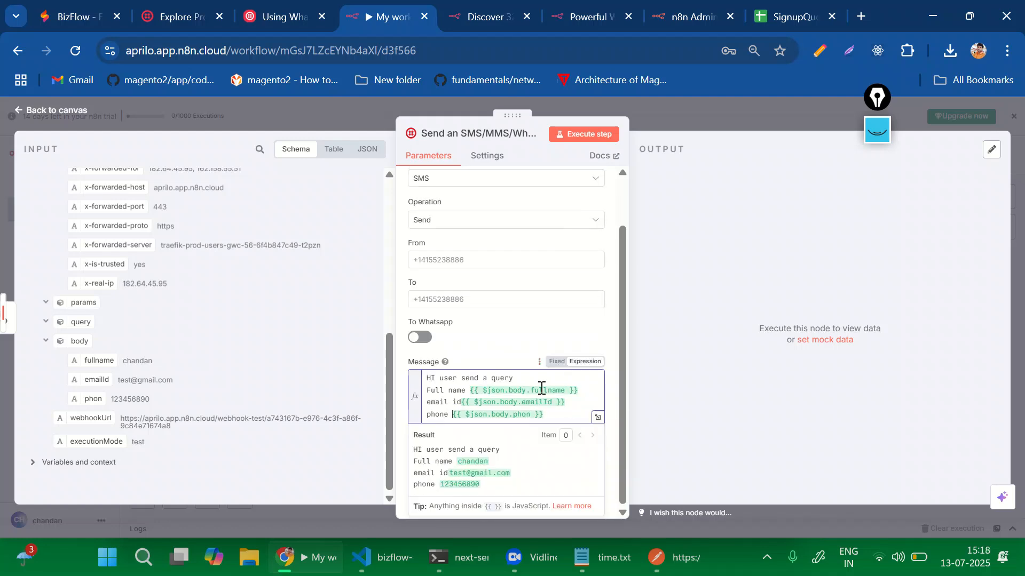
pyautogui.scroll(2, 492, 229)
# Select the Twilio account credential for the Send SMS node.
pyautogui.click(462, 197)
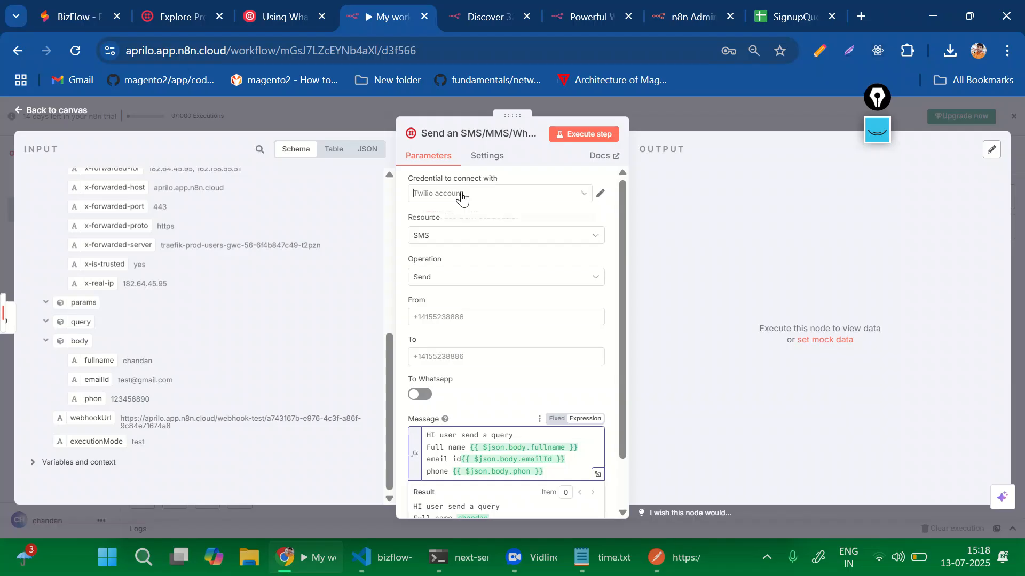
pyautogui.click(456, 219)
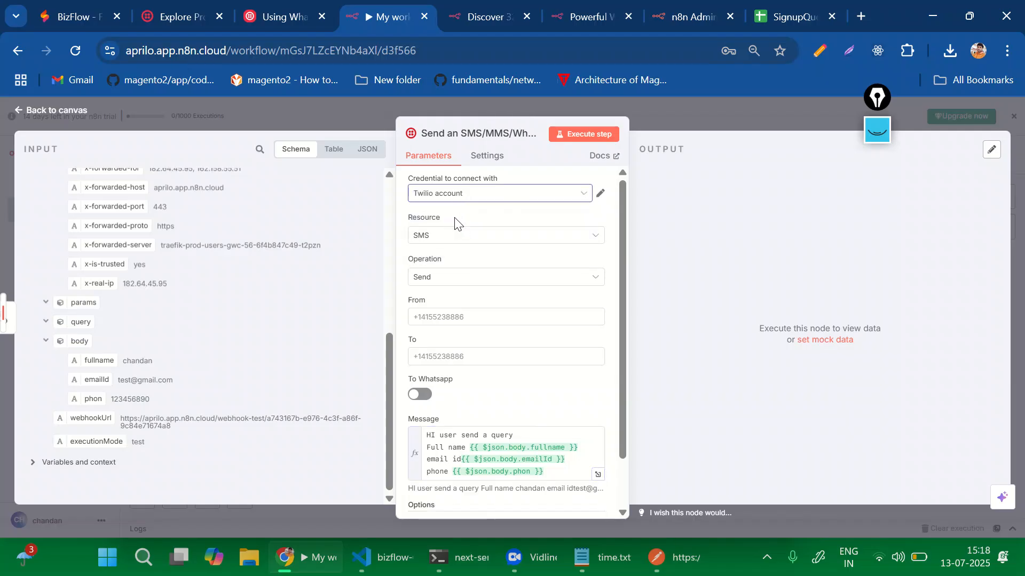
pyautogui.click(443, 322)
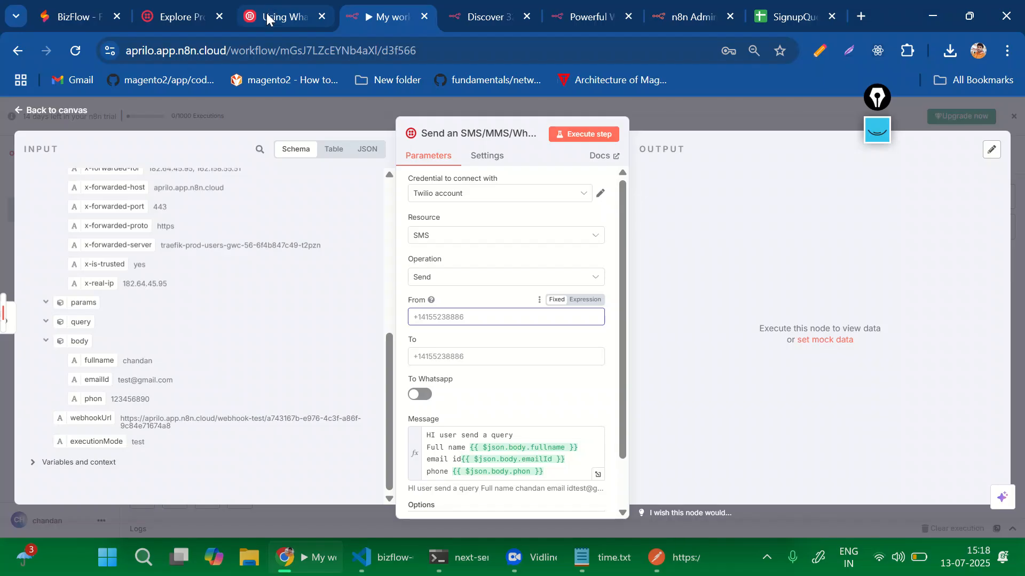
# Glance at the Twilio WhatsApp docs, then view the Twilio Console Account Dashboard's Get started page.
pyautogui.click(283, 16)
pyautogui.scroll(3, 91, 134)
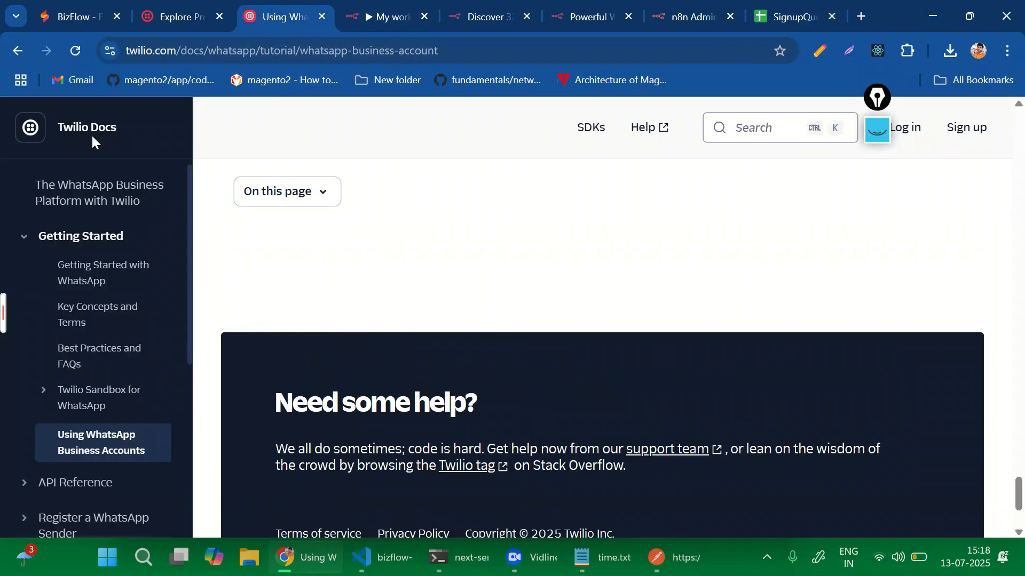
pyautogui.click(159, 3)
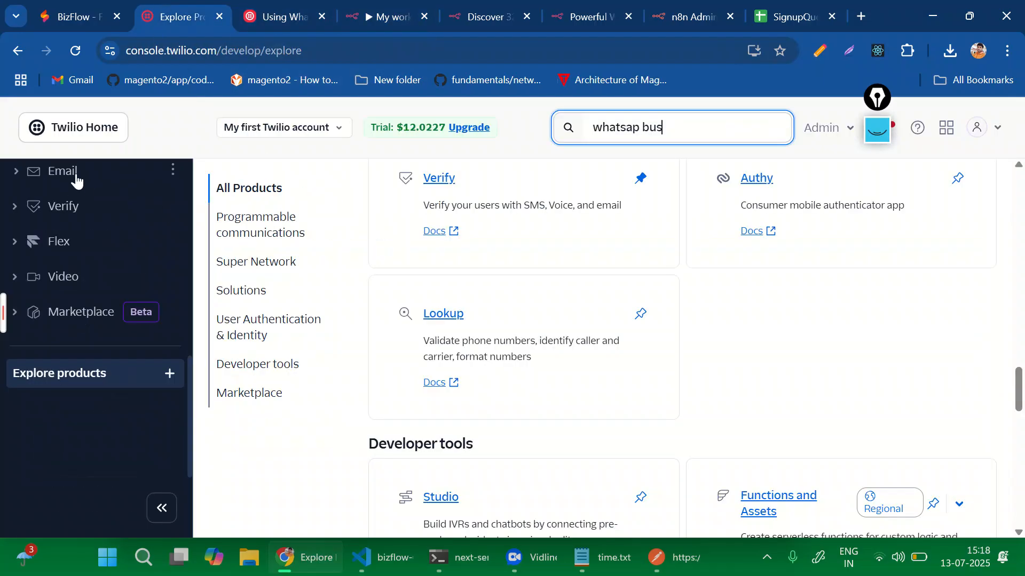
pyautogui.scroll(5, 76, 181)
pyautogui.click(90, 191)
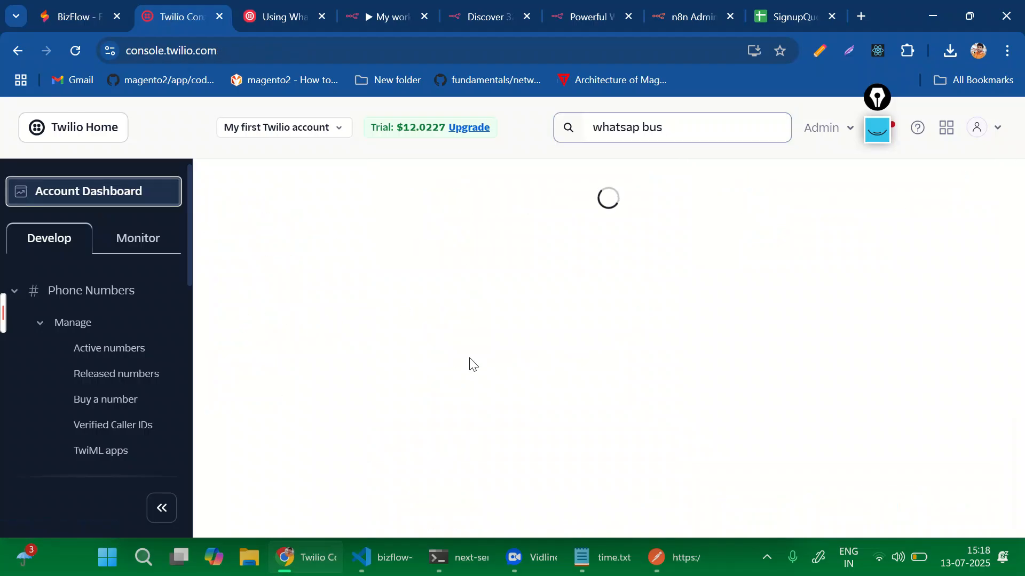
pyautogui.scroll(-3, 435, 362)
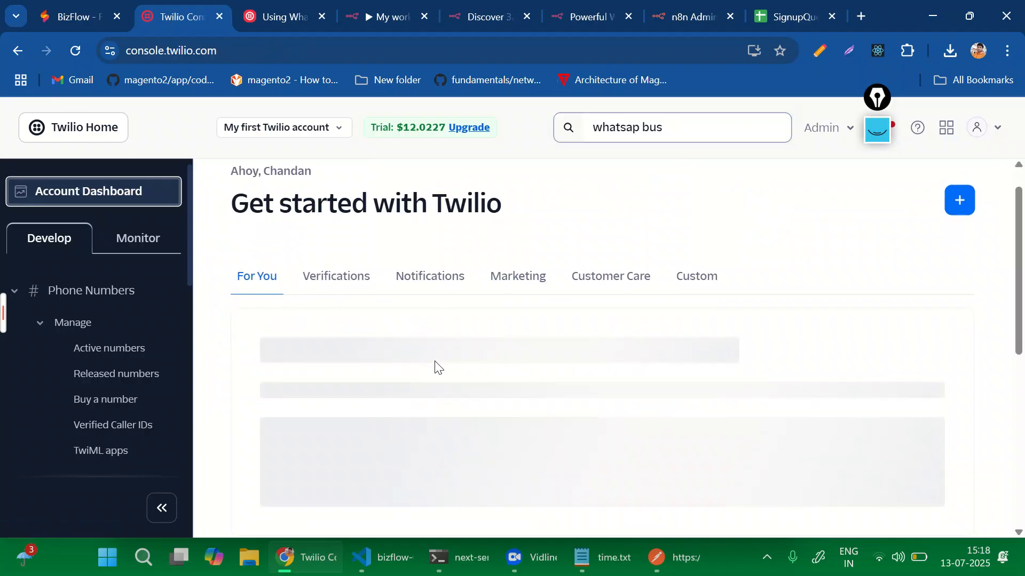
pyautogui.scroll(2, 434, 361)
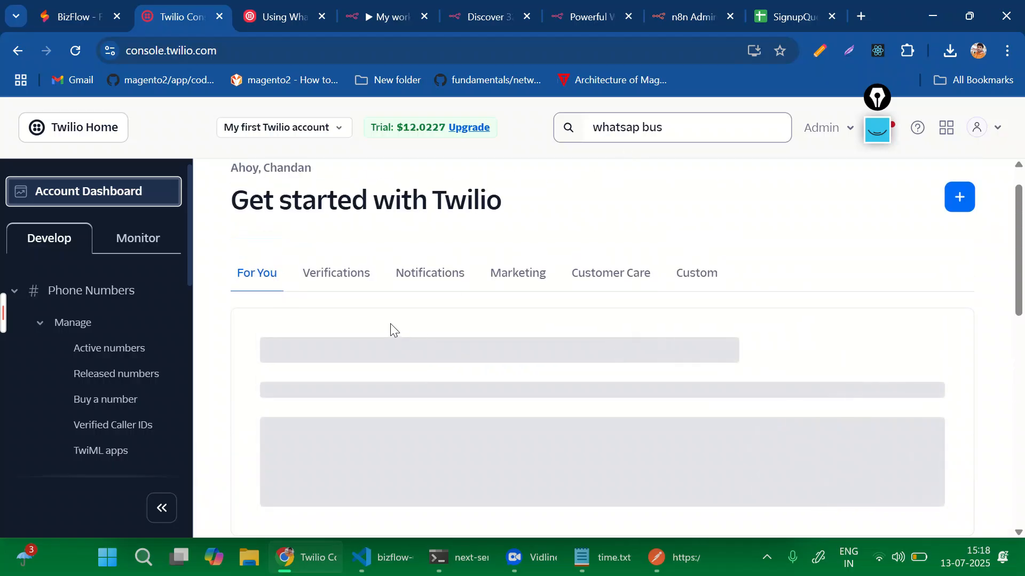
pyautogui.click(378, 17)
# Leave the Send SMS node editor for the canvas showing the Webhook and Twilio nodes.
pyautogui.scroll(-1, 502, 360)
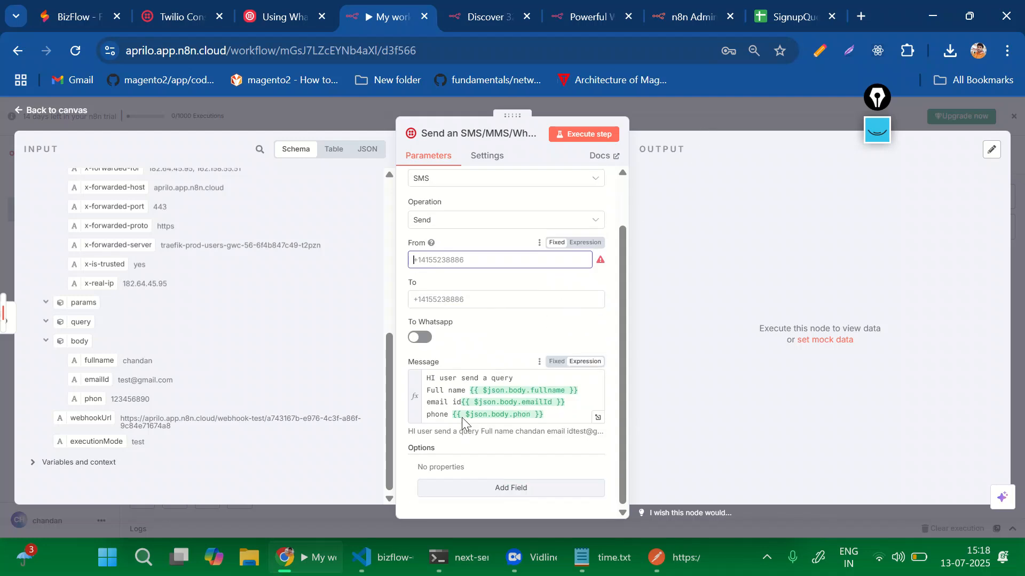
pyautogui.click(684, 115)
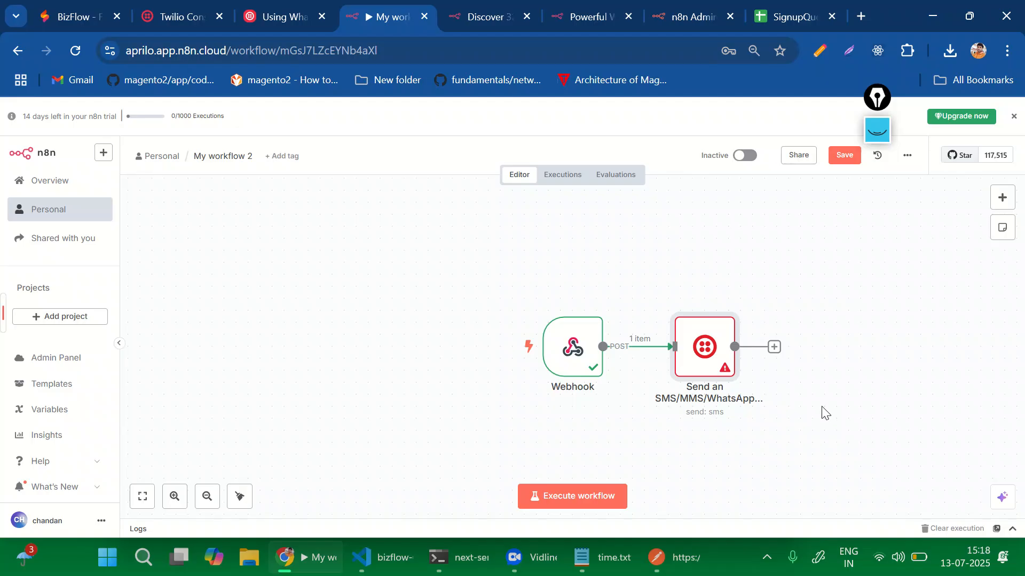
# Add an AI Agent node from the AI category after the Send SMS node.
pyautogui.click(1003, 199)
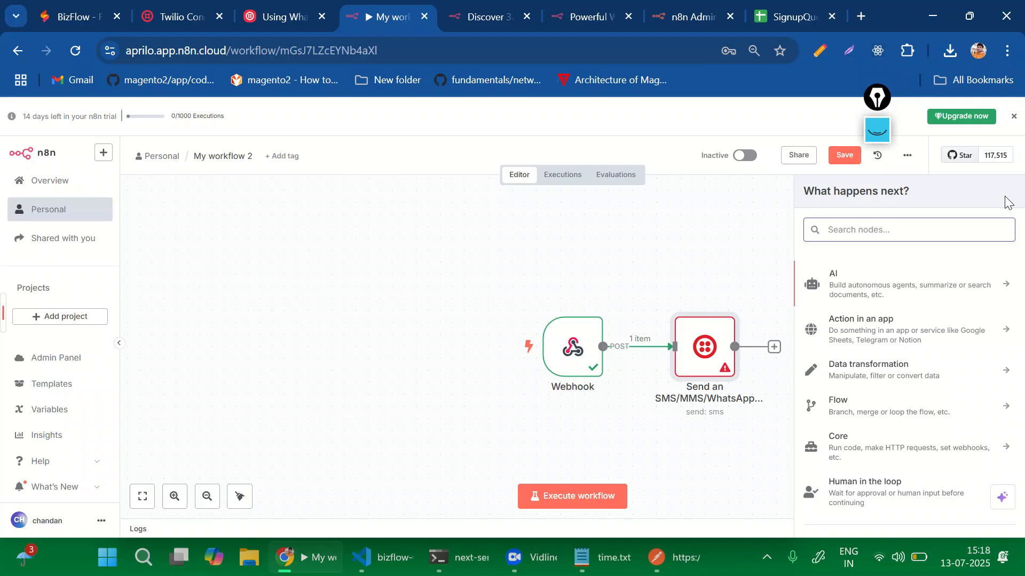
pyautogui.scroll(-2, 918, 352)
pyautogui.rightClick(918, 352)
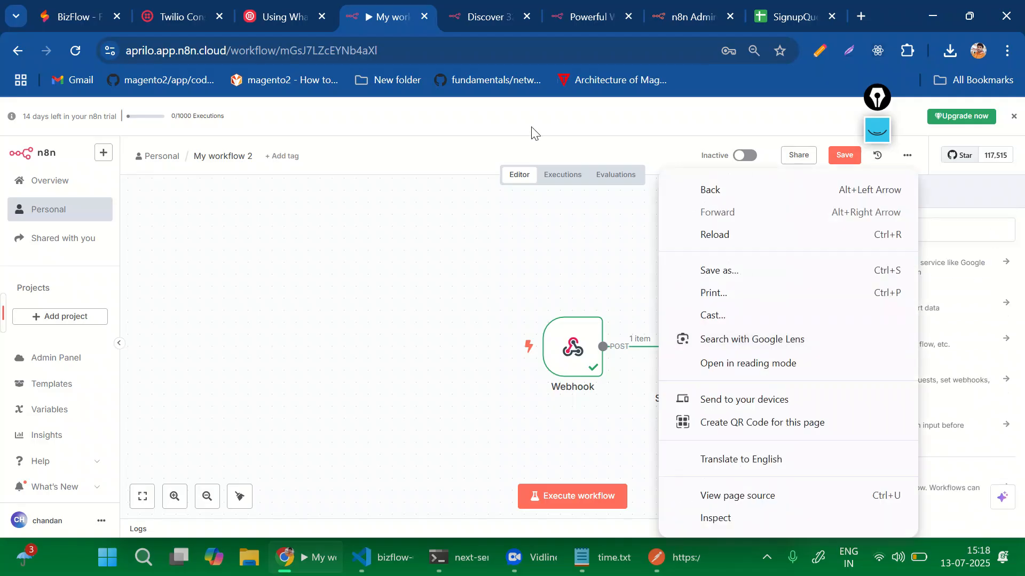
pyautogui.click(585, 278)
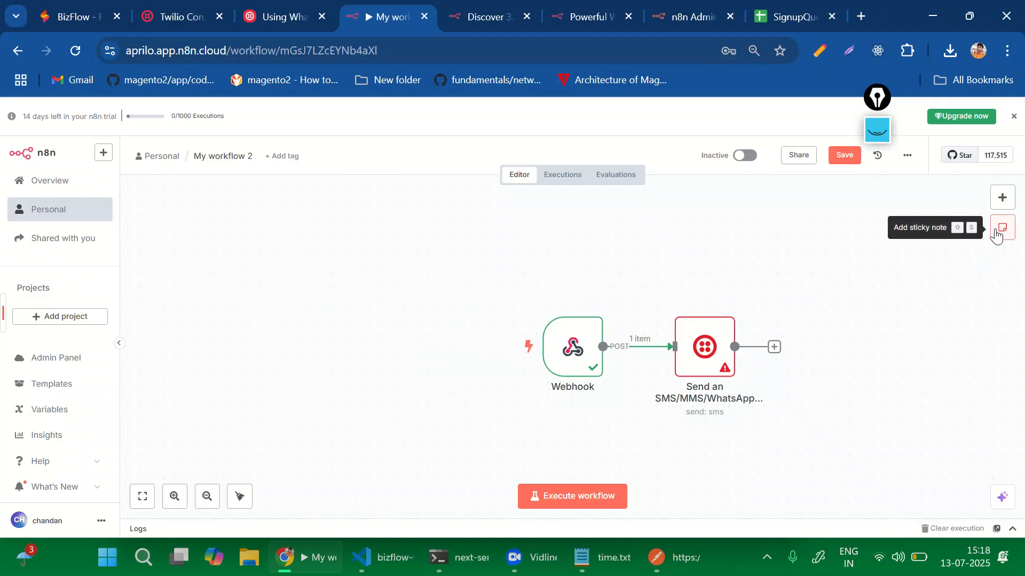
pyautogui.click(774, 347)
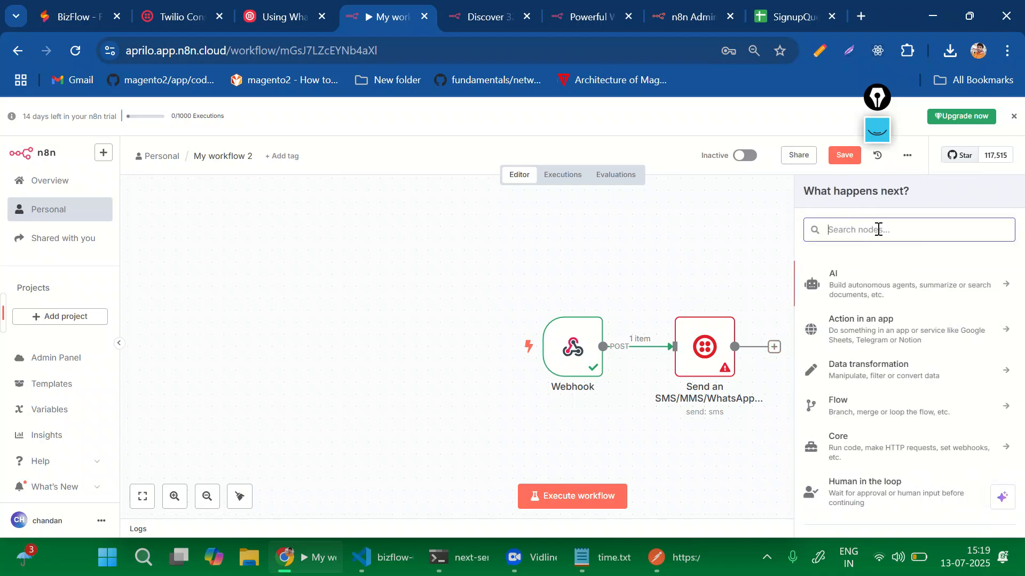
pyautogui.click(869, 286)
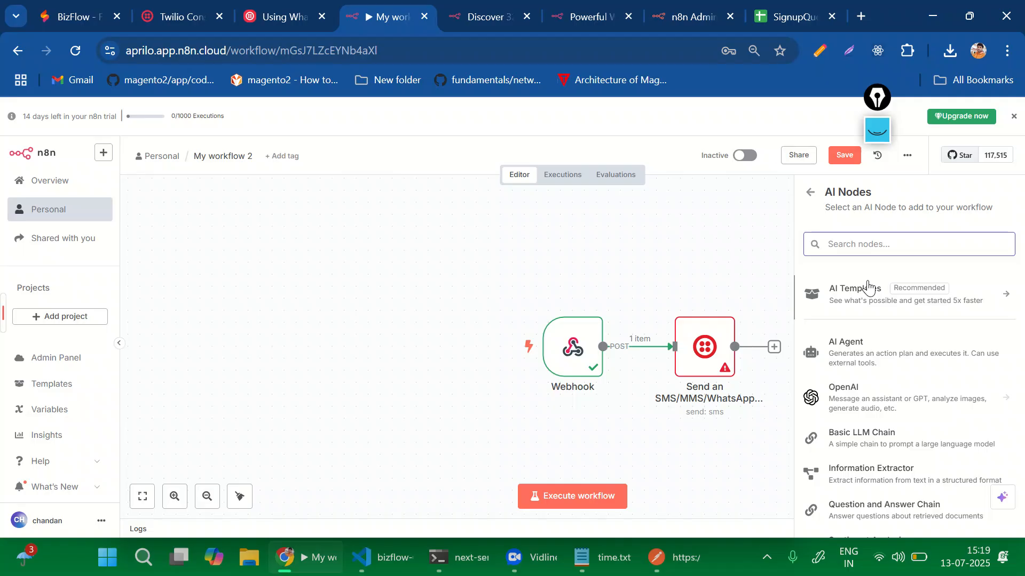
pyautogui.click(858, 367)
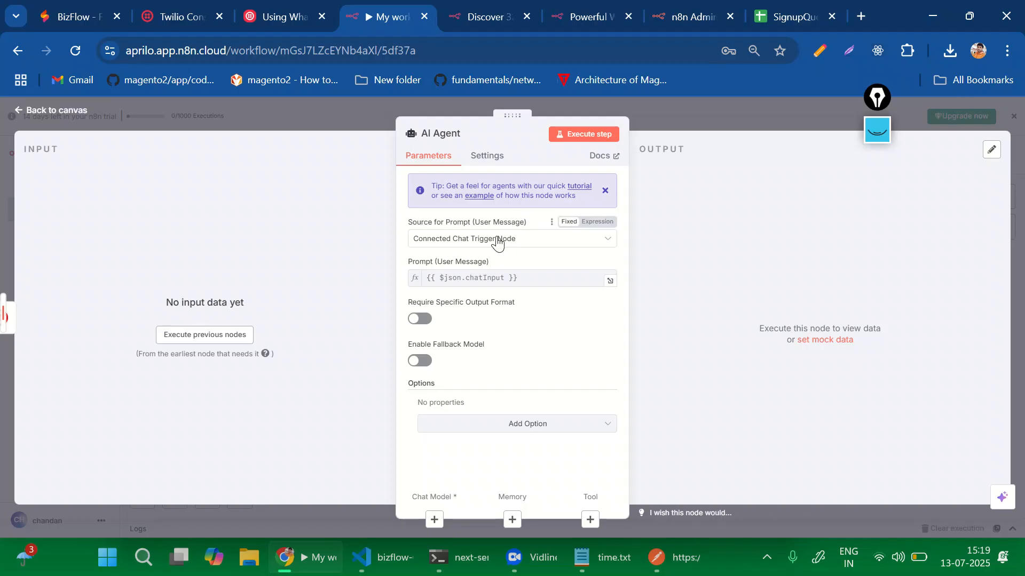
# Keep the Connected Chat Trigger Node prompt source and add a System Message option.
pyautogui.click(498, 240)
pyautogui.click(497, 240)
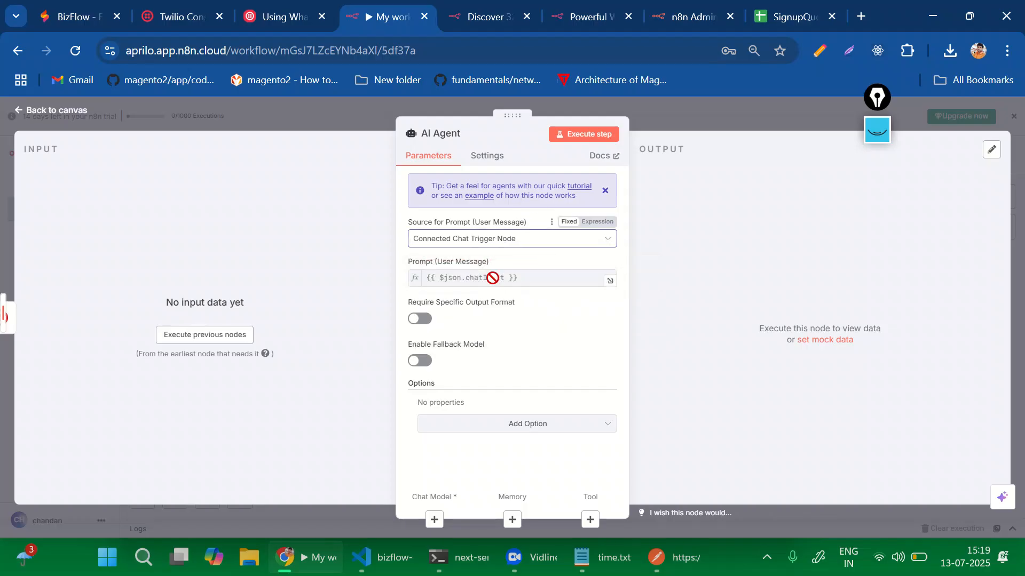
pyautogui.click(503, 278)
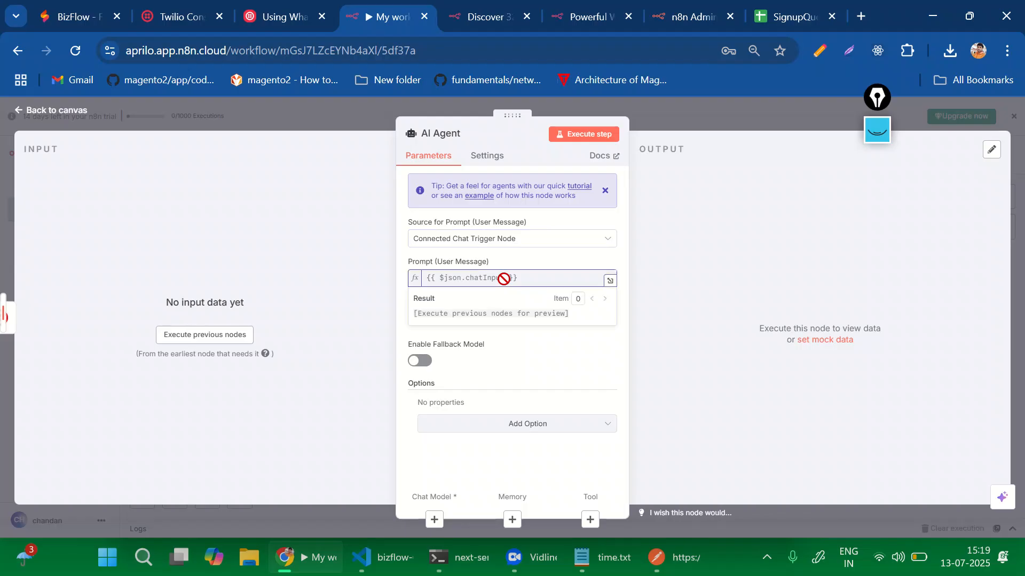
pyautogui.click(482, 368)
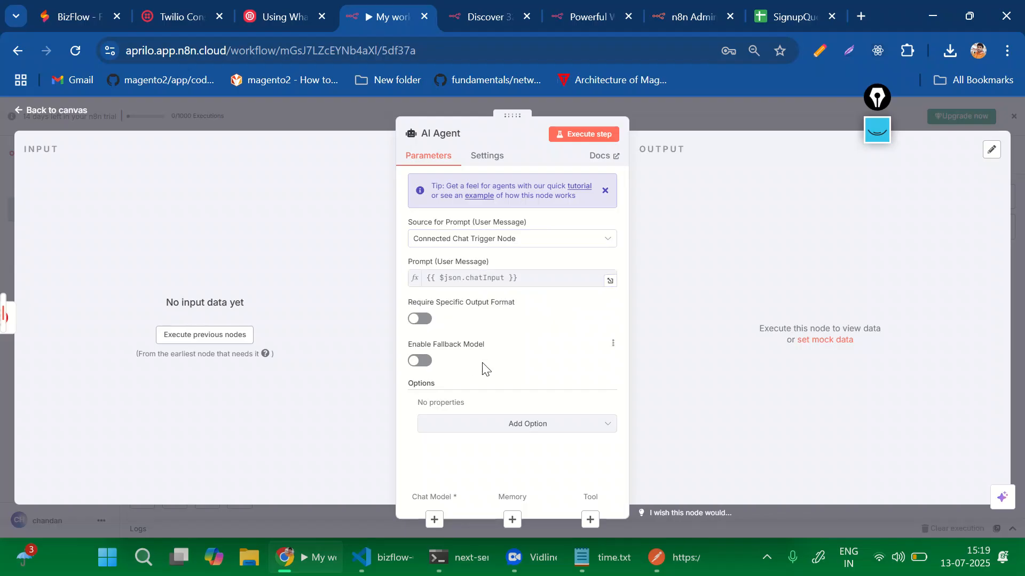
pyautogui.click(489, 427)
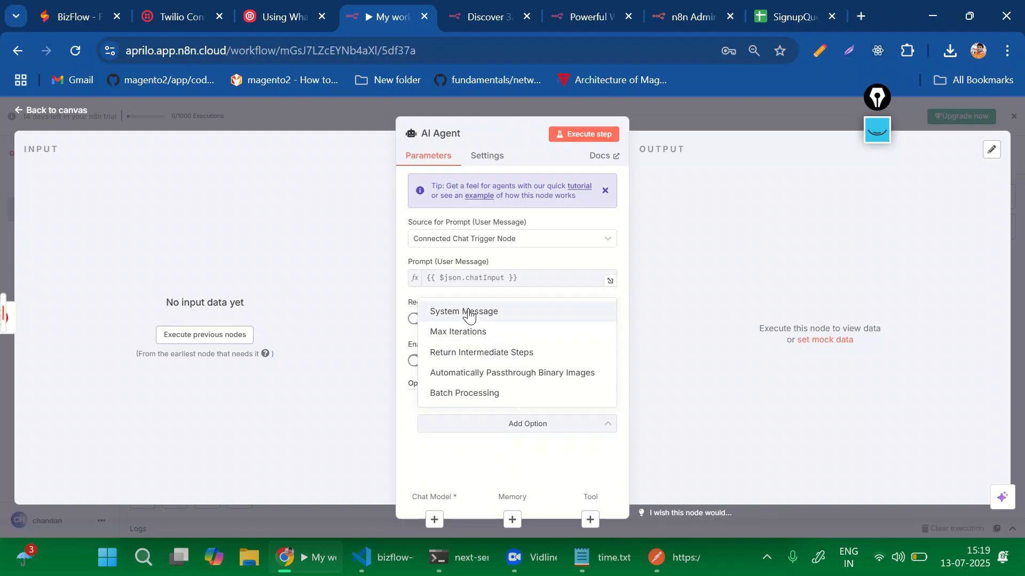
pyautogui.click(467, 313)
pyautogui.scroll(-1, 512, 410)
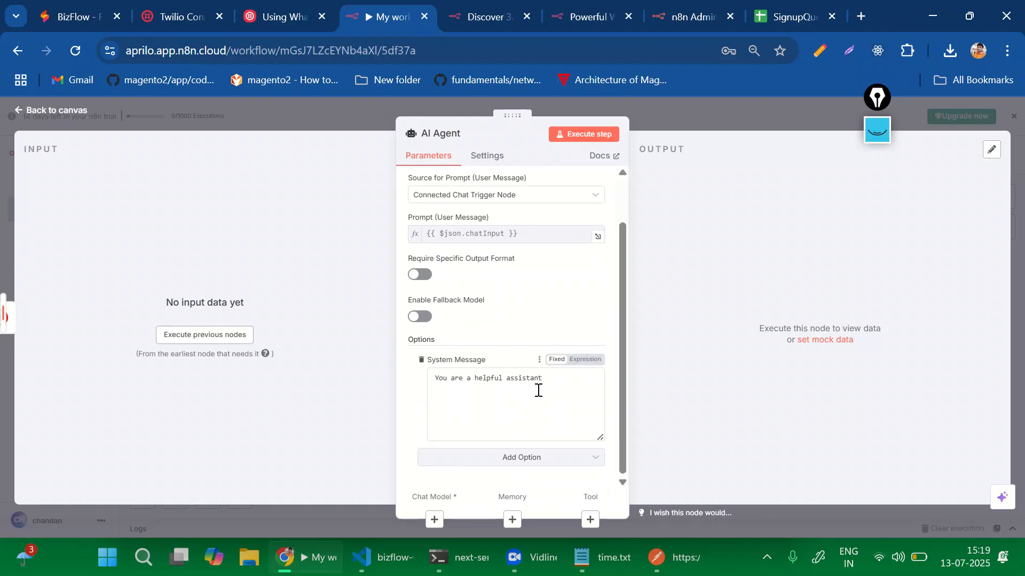
# Edit the system message to read 'You are a helpful Aprilo assistant'.
pyautogui.click(524, 403)
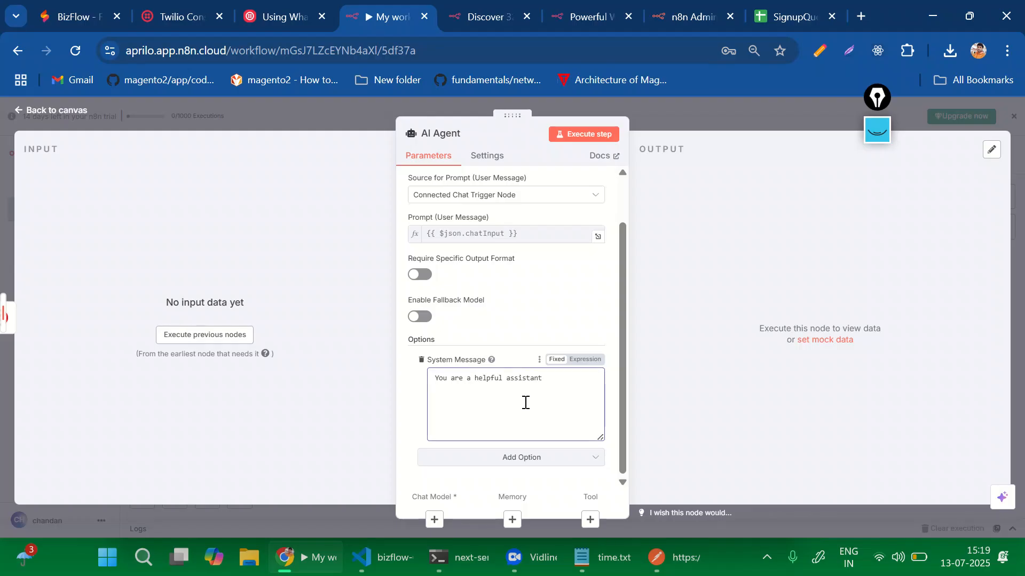
pyautogui.click(487, 404)
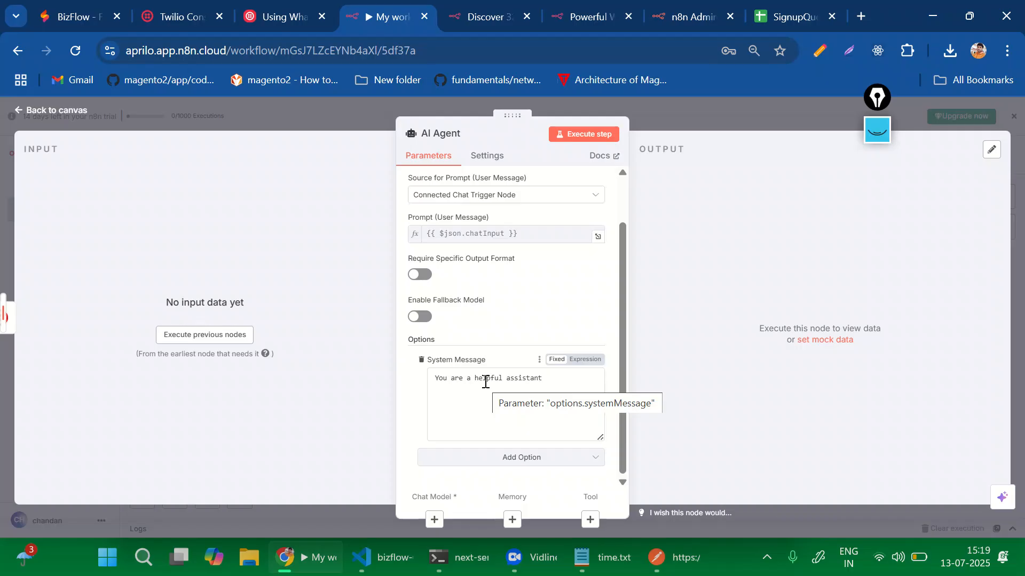
pyautogui.moveTo(457, 380); pyautogui.dragTo(567, 394)
pyautogui.click(567, 394)
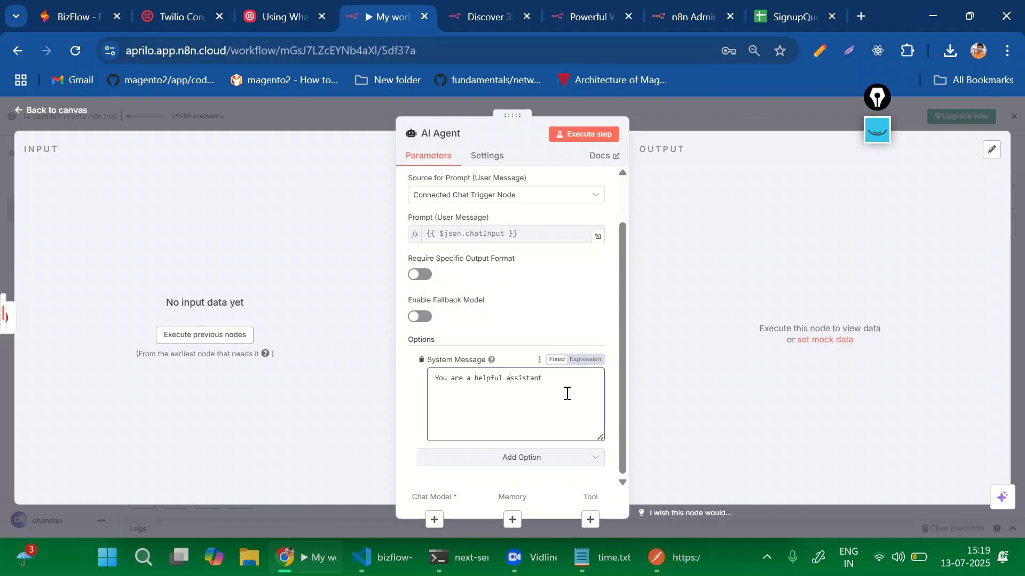
pyautogui.write('Apriko')
pyautogui.press('BackSpace')
pyautogui.press('BackSpace')
pyautogui.press('BackSpace')
pyautogui.press('BackSpace')
pyautogui.write('rid')
pyautogui.press('BackSpace')
pyautogui.press('BackSpace')
pyautogui.press('BackSpace')
pyautogui.write('ilo')
pyautogui.click(432, 529)
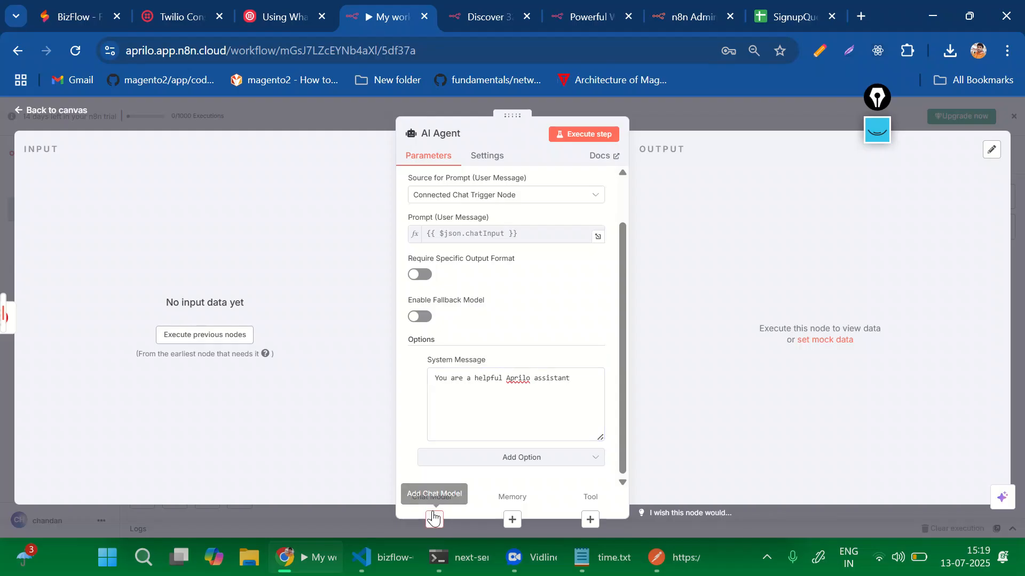
pyautogui.click(434, 517)
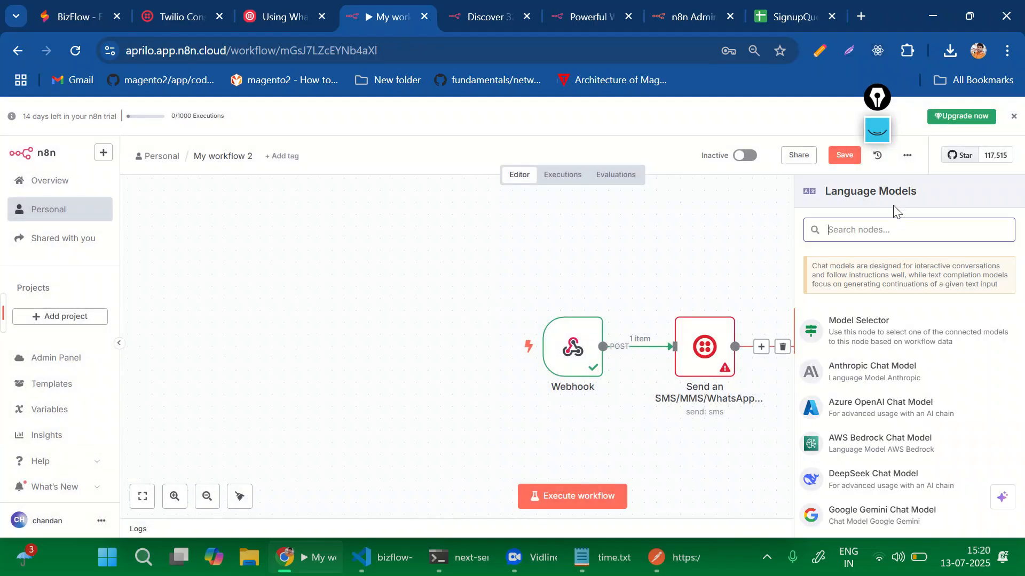
# Attach an OpenAI Chat Model using the OpenAi account credential and sampling temperature 0.7.
pyautogui.write('perp')
pyautogui.press('BackSpace')
pyautogui.press('BackSpace')
pyautogui.press('BackSpace')
pyautogui.press('BackSpace')
pyautogui.write('ope')
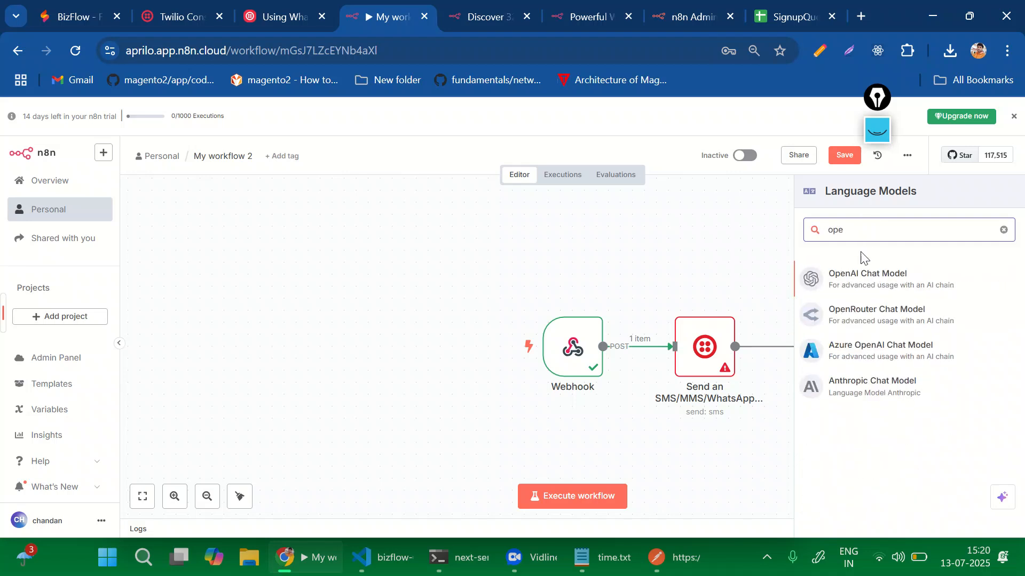
pyautogui.click(859, 278)
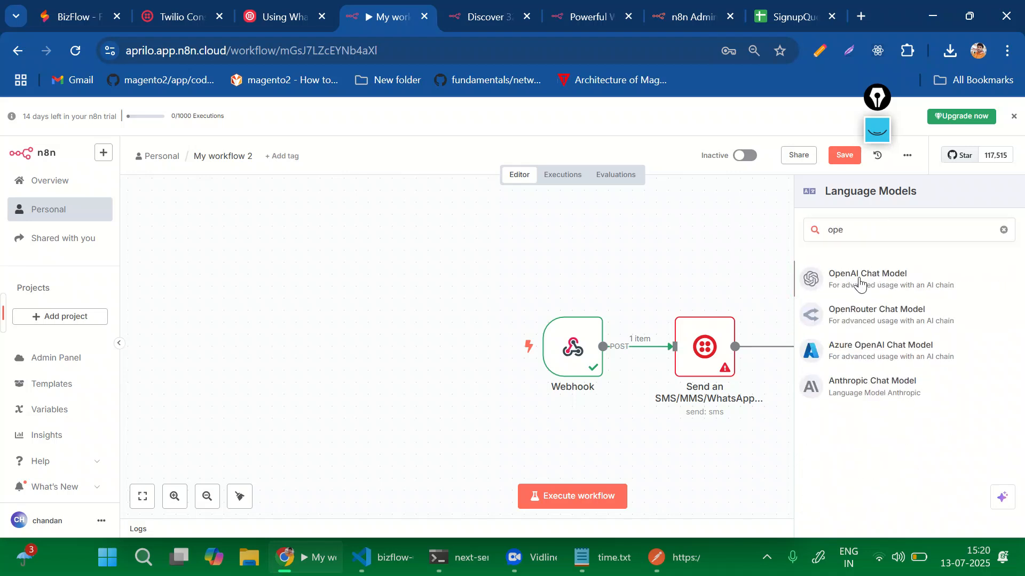
pyautogui.click(481, 199)
pyautogui.click(481, 198)
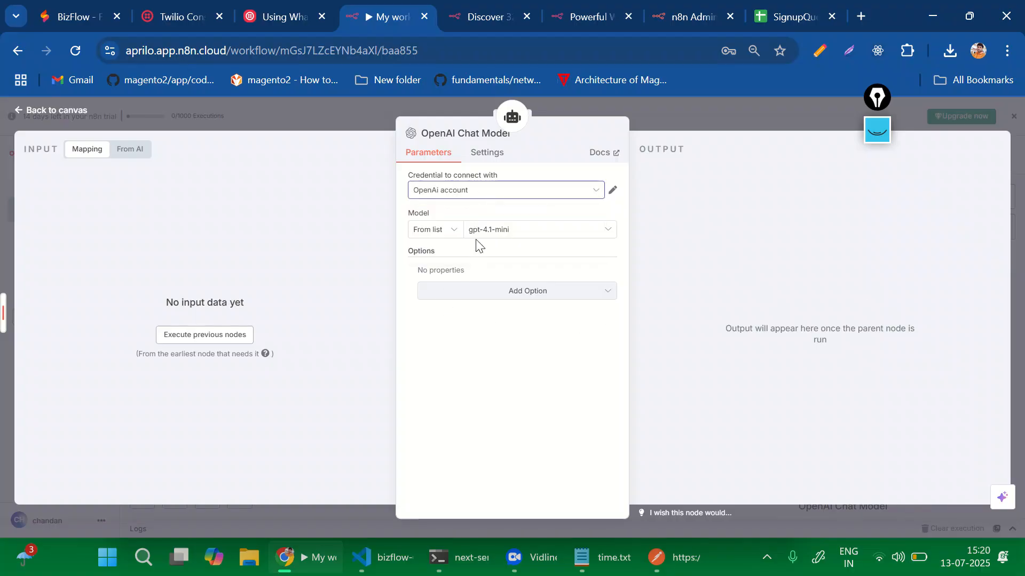
pyautogui.click(503, 299)
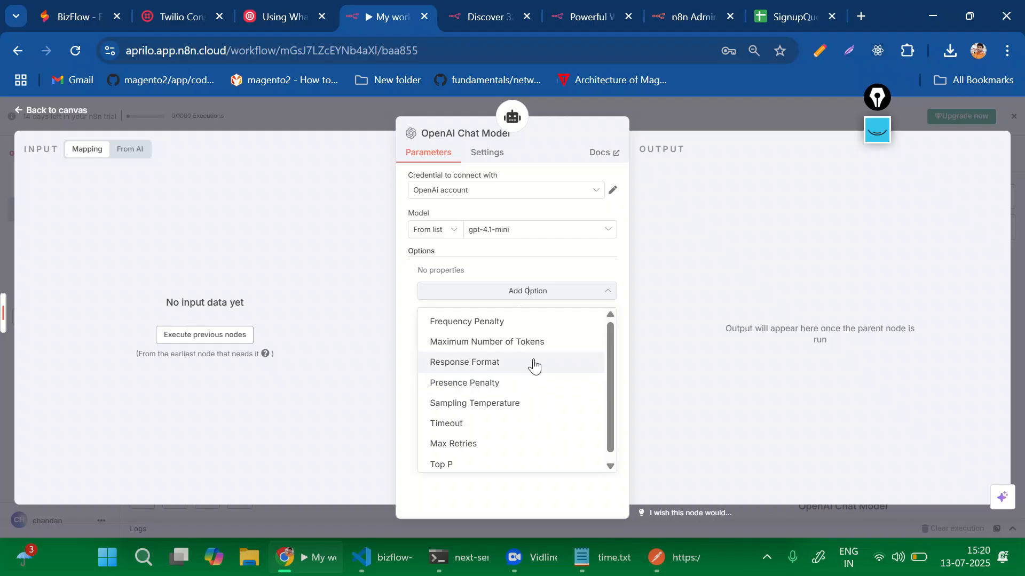
pyautogui.click(506, 415)
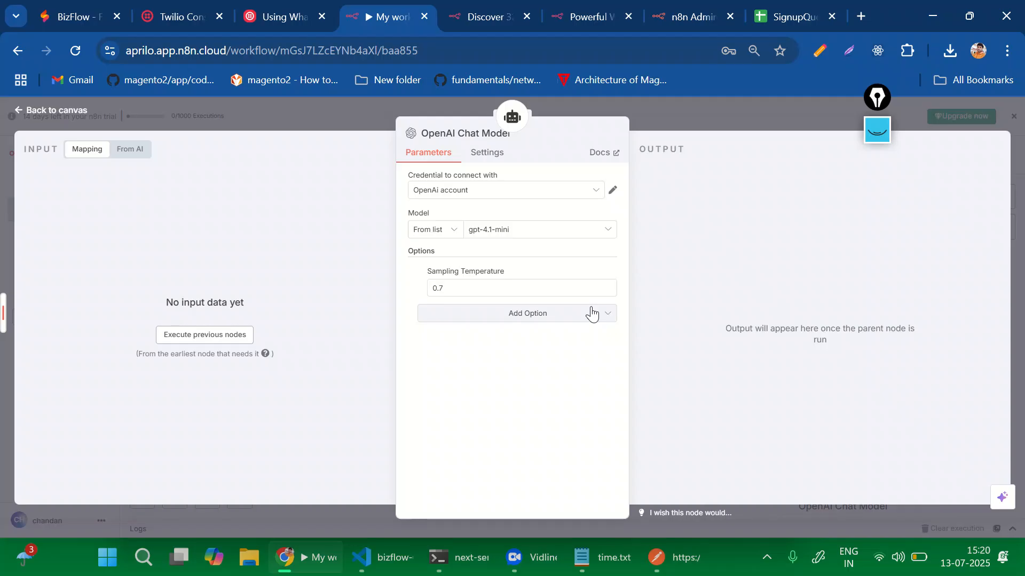
# Rearrange the Webhook, Send SMS, AI Agent and OpenAI Chat Model nodes further left.
pyautogui.click(743, 108)
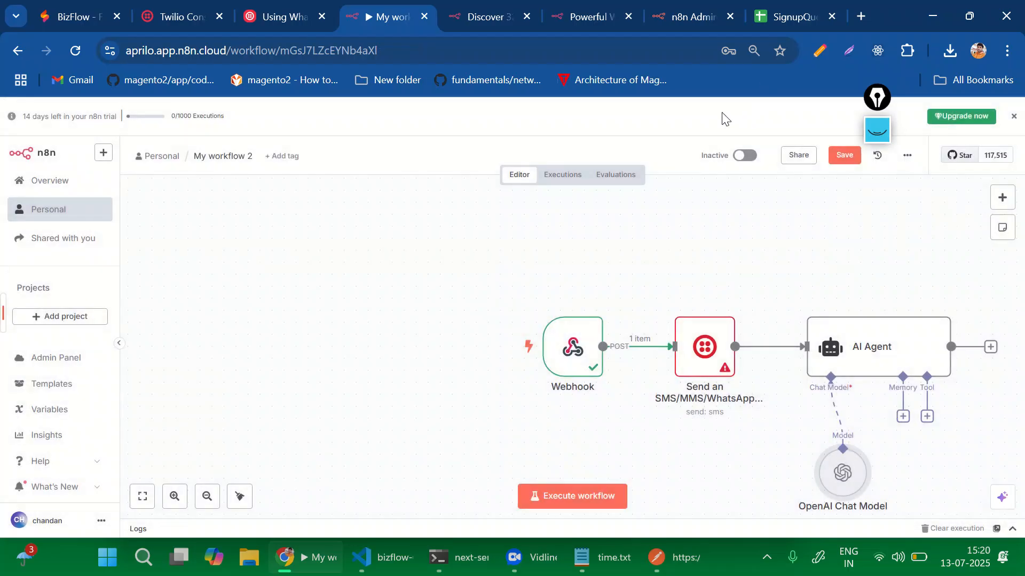
pyautogui.click(556, 347)
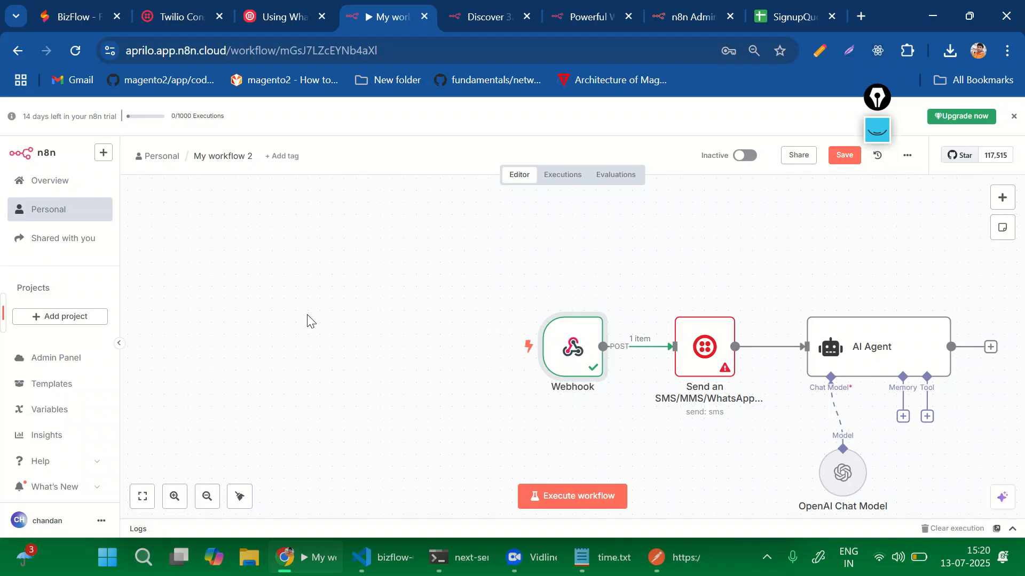
pyautogui.moveTo(583, 349); pyautogui.dragTo(308, 326)
pyautogui.moveTo(707, 343); pyautogui.dragTo(443, 284)
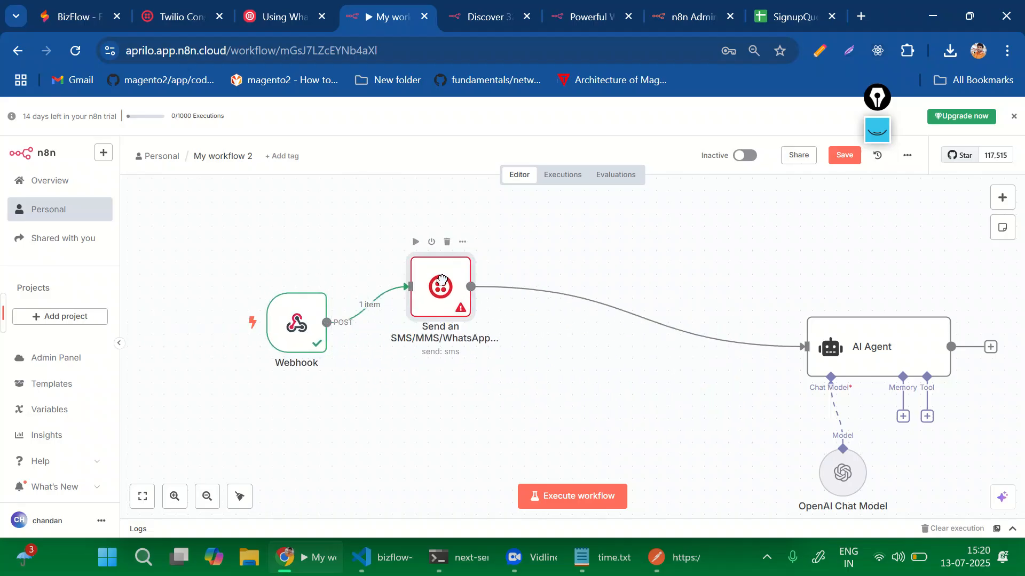
pyautogui.moveTo(800, 359); pyautogui.dragTo(536, 299)
pyautogui.moveTo(829, 474); pyautogui.dragTo(351, 404)
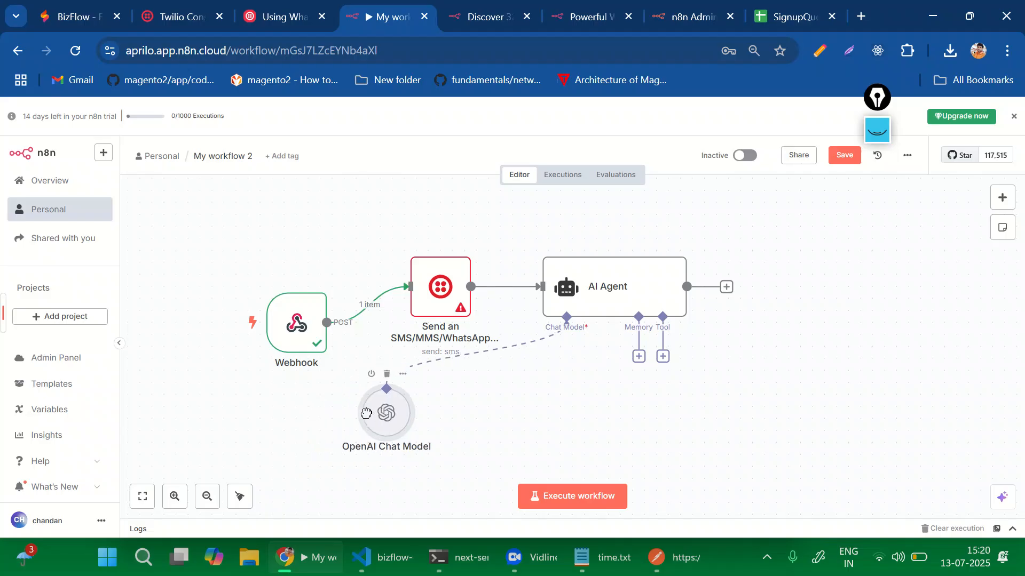
# Attach a MongoDB Chat Memory node, reviewing the new credential form (port 27017) without saving.
pyautogui.click(643, 357)
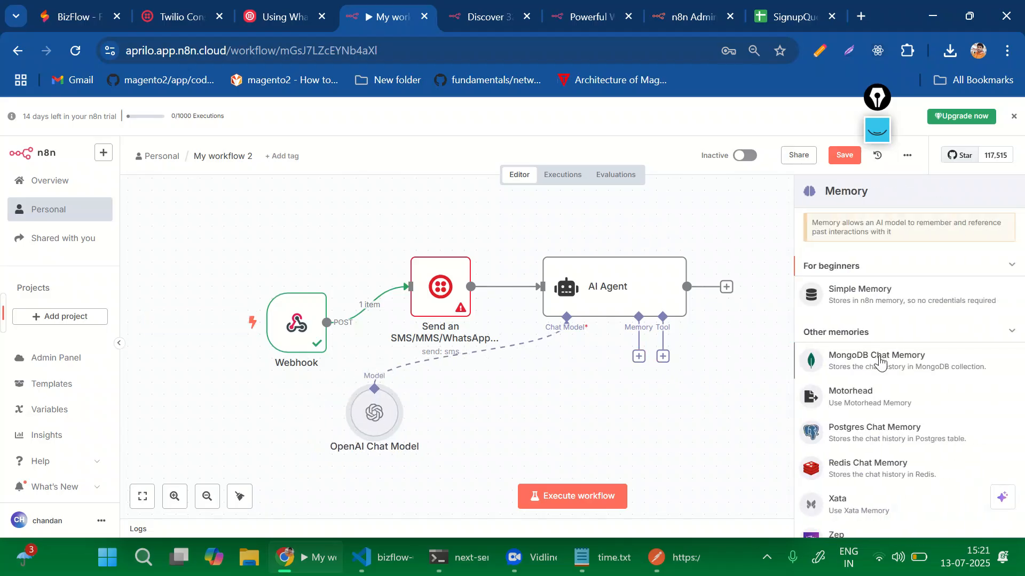
pyautogui.click(874, 373)
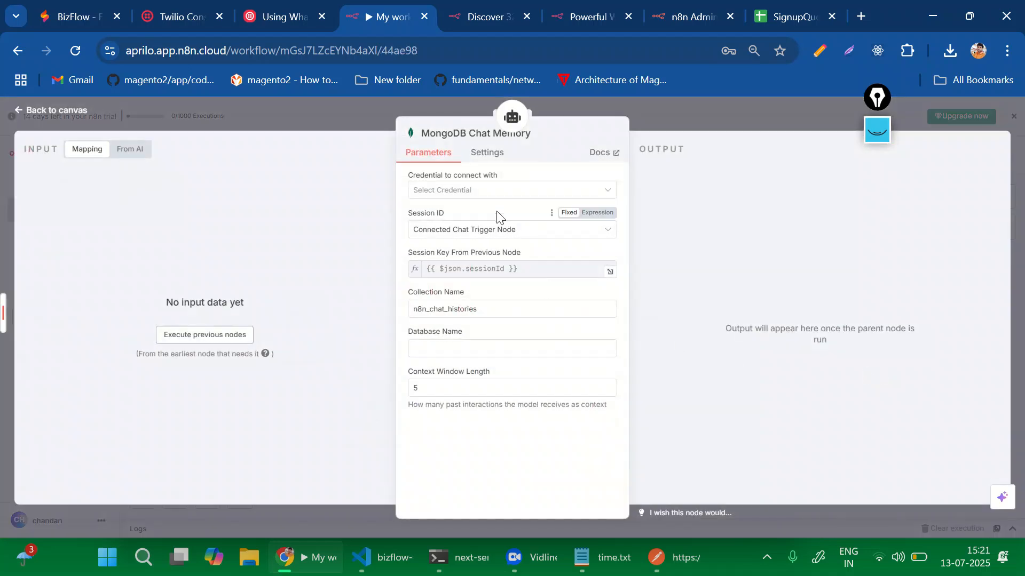
pyautogui.click(473, 191)
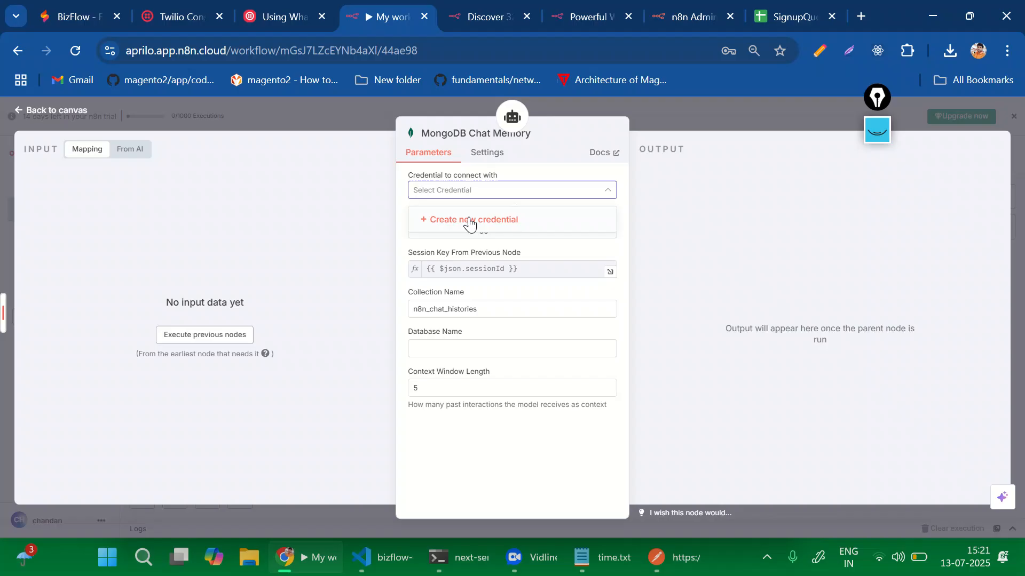
pyautogui.click(470, 221)
pyautogui.scroll(-3, 368, 306)
pyautogui.scroll(-3, 361, 307)
pyautogui.click(360, 307)
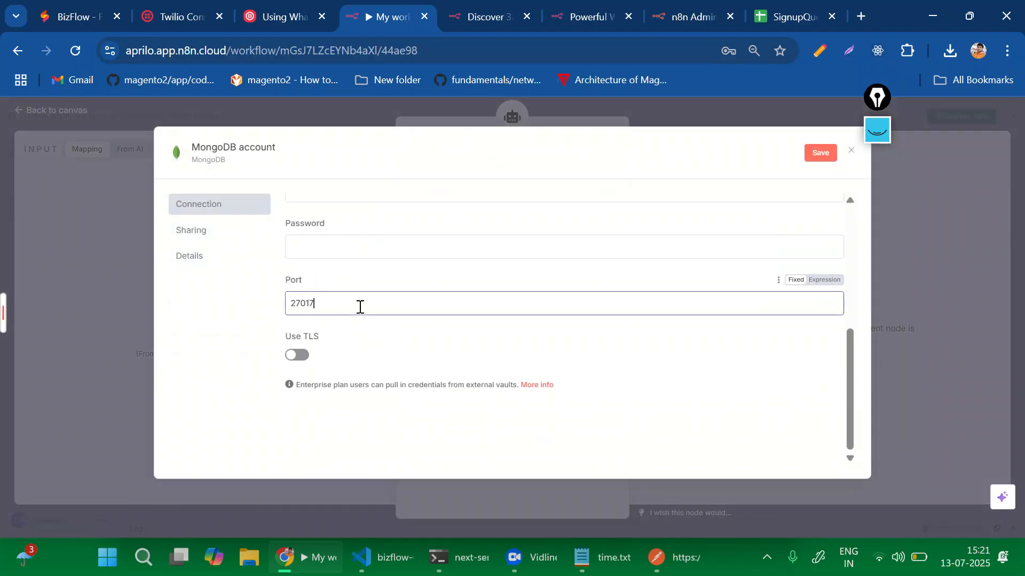
pyautogui.moveTo(354, 304); pyautogui.dragTo(258, 321)
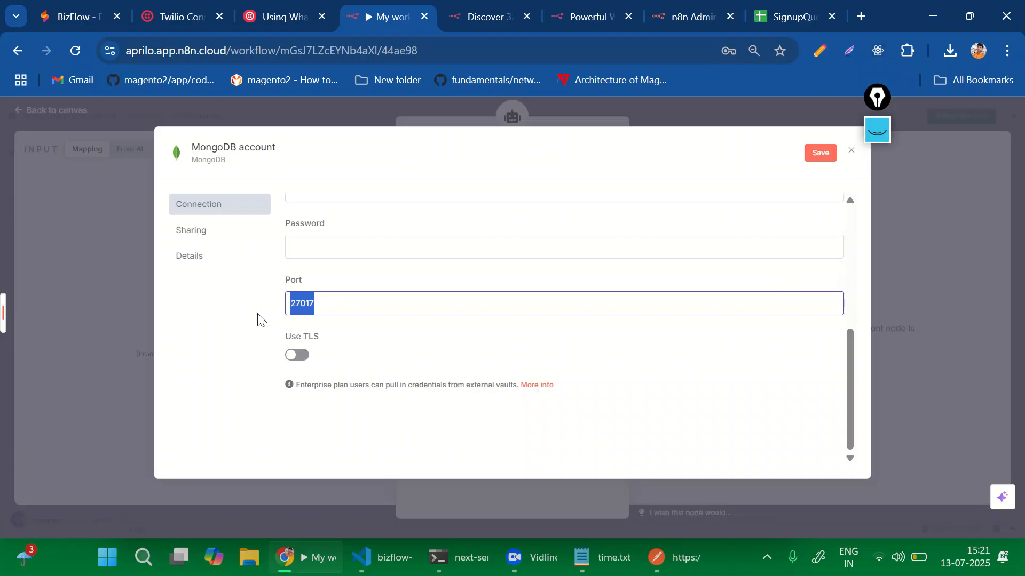
pyautogui.scroll(3, 350, 343)
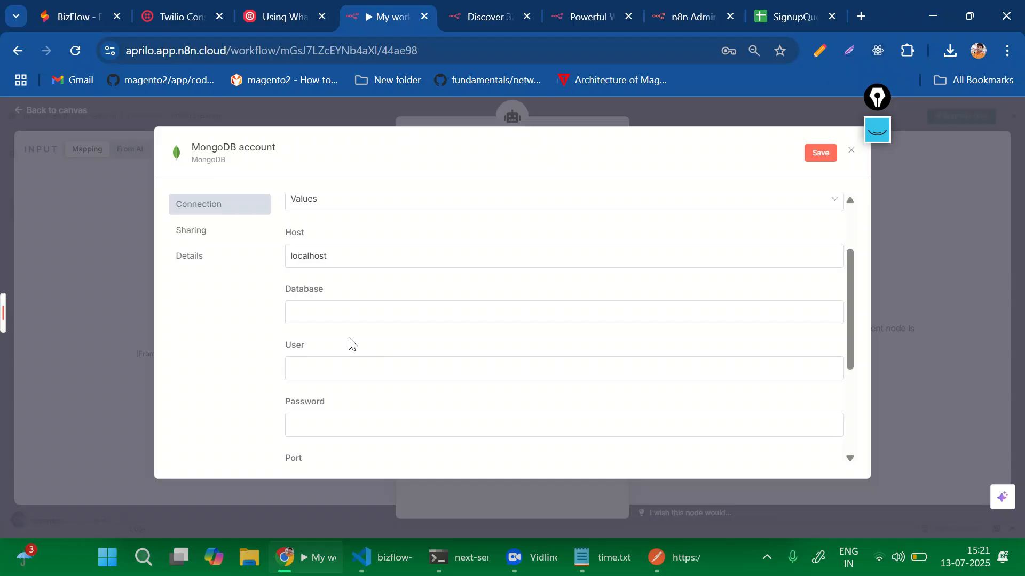
pyautogui.scroll(-3, 347, 352)
pyautogui.scroll(5, 345, 357)
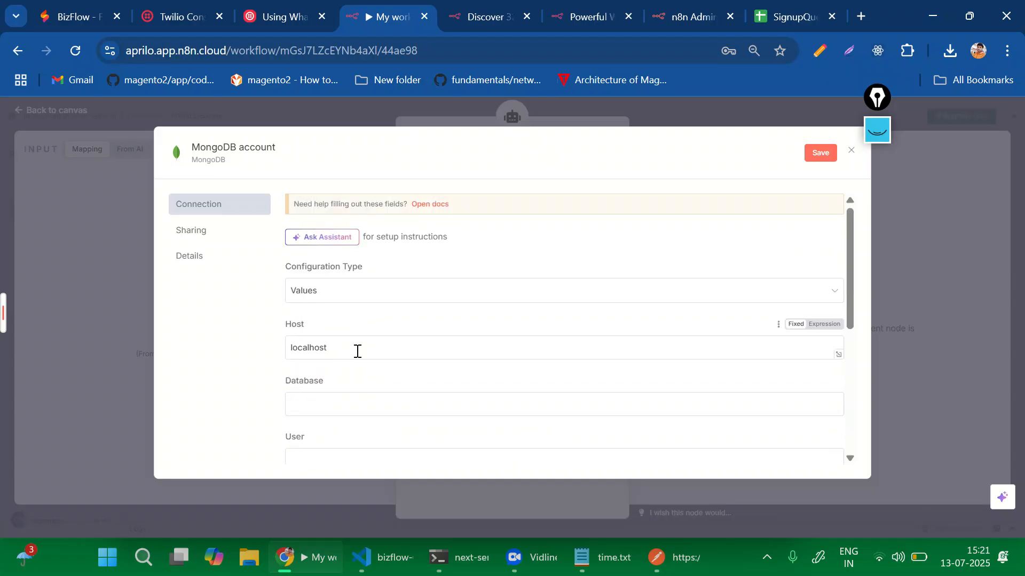
pyautogui.click(850, 151)
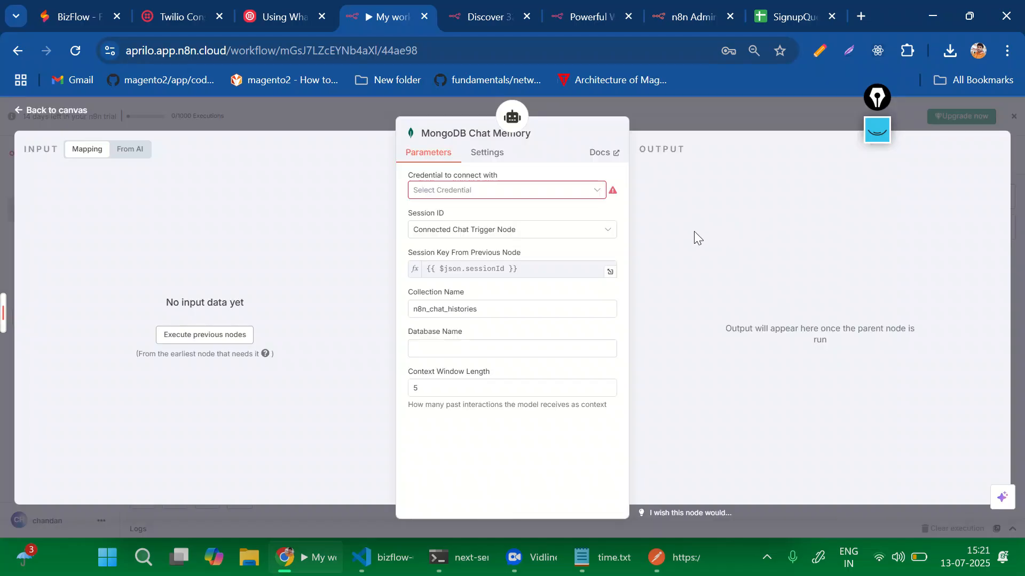
pyautogui.click(697, 121)
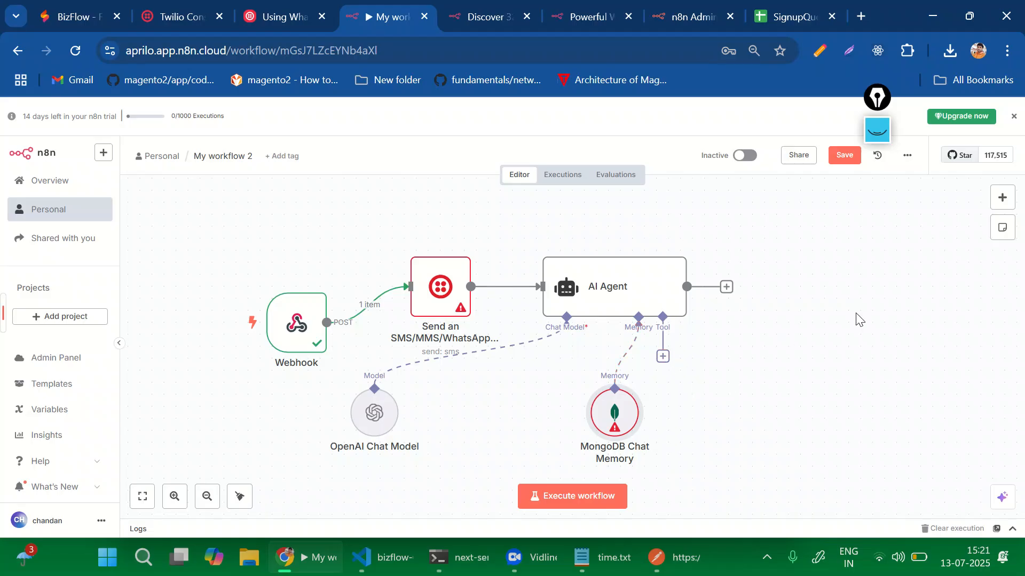
pyautogui.click(662, 358)
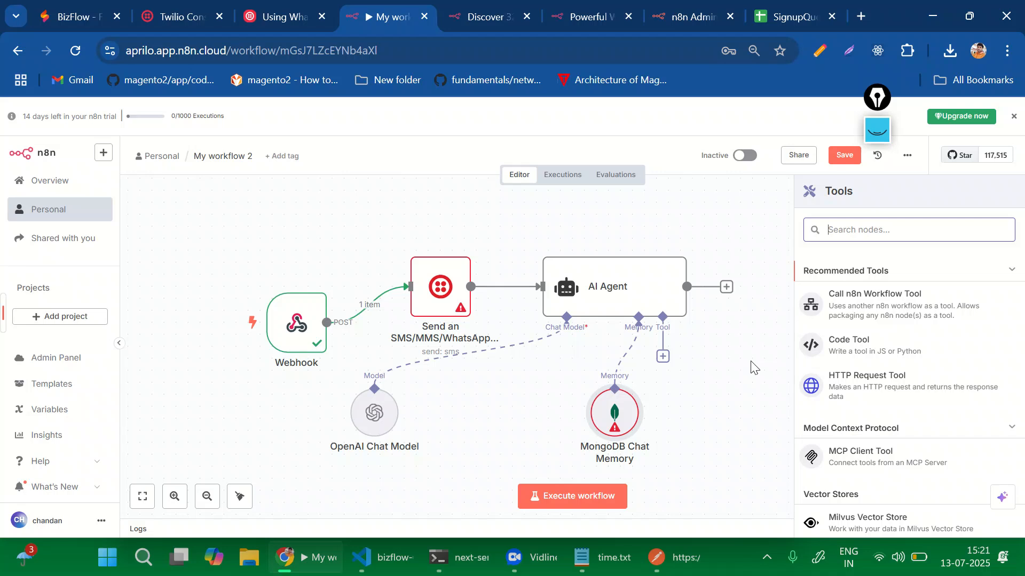
pyautogui.scroll(-1, 751, 368)
pyautogui.scroll(-3, 934, 457)
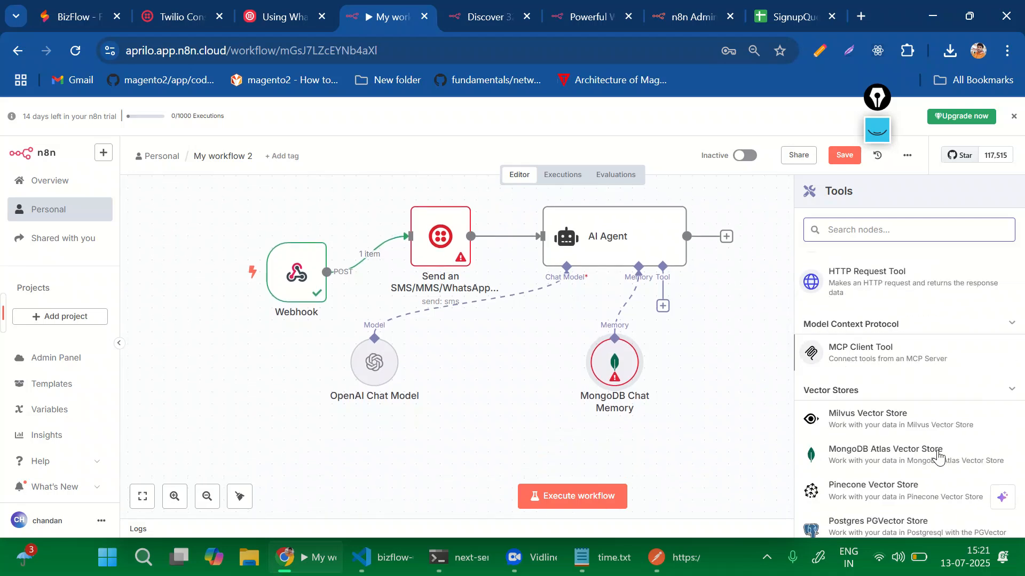
pyautogui.click(745, 435)
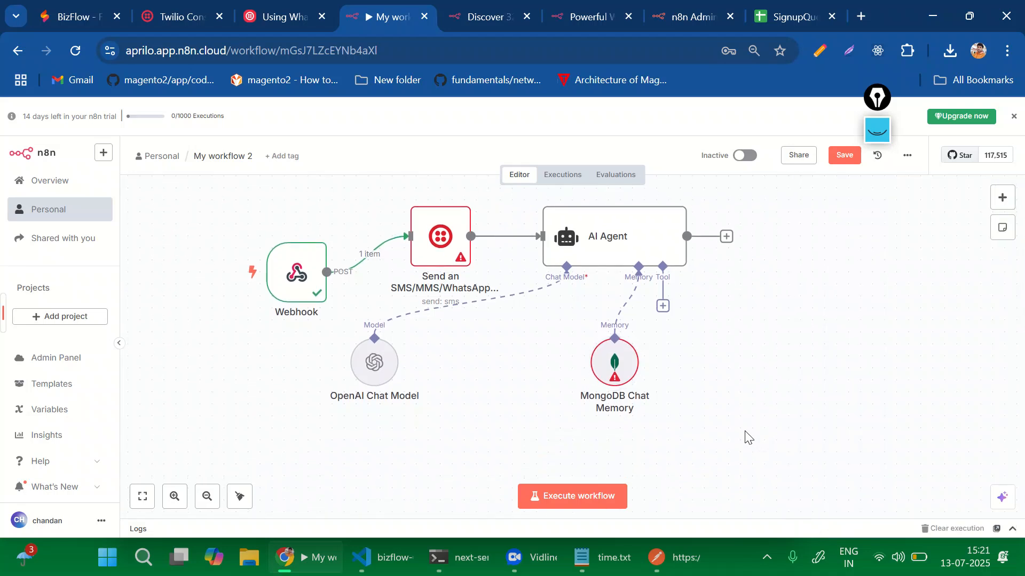
pyautogui.scroll(2, 746, 438)
pyautogui.scroll(-2, 745, 435)
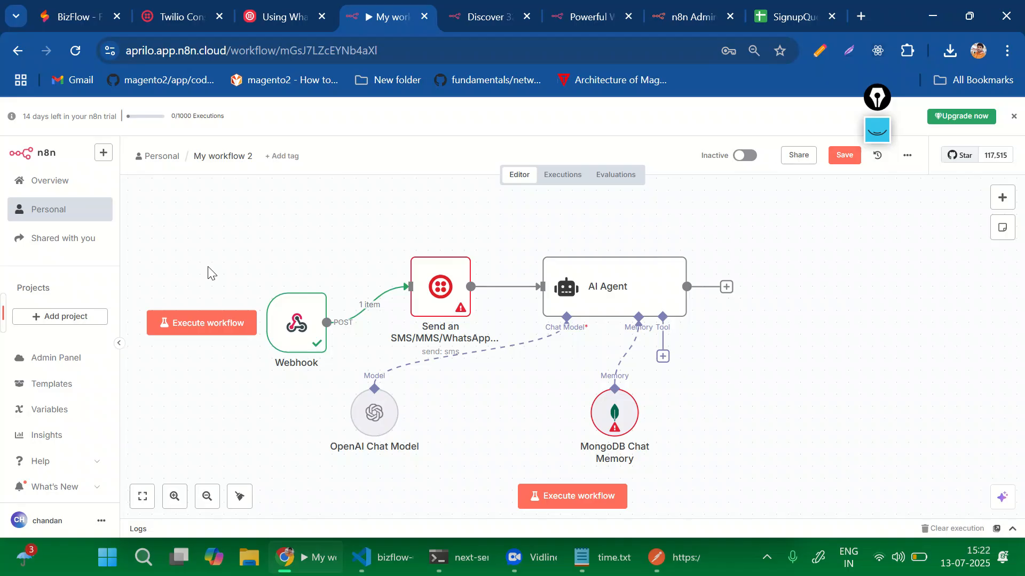
# Bring up Postman's form-data POST request to the n8n webhook-test URL alongside the n8n editor.
pyautogui.moveTo(303, 333)
pyautogui.click(655, 563)
pyautogui.click(817, 138)
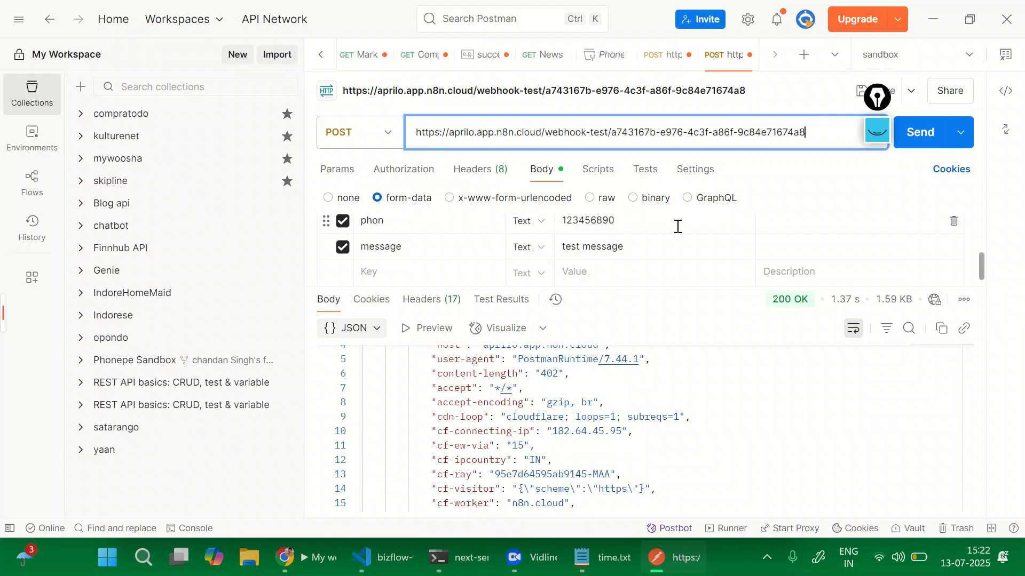
pyautogui.hotkey('alt', 'Tab')
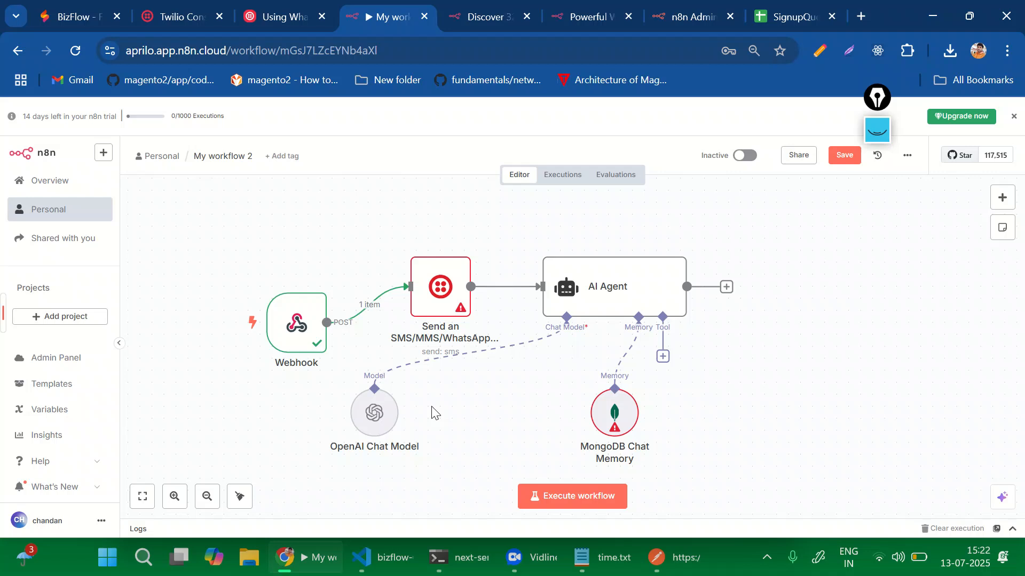
pyautogui.click(656, 558)
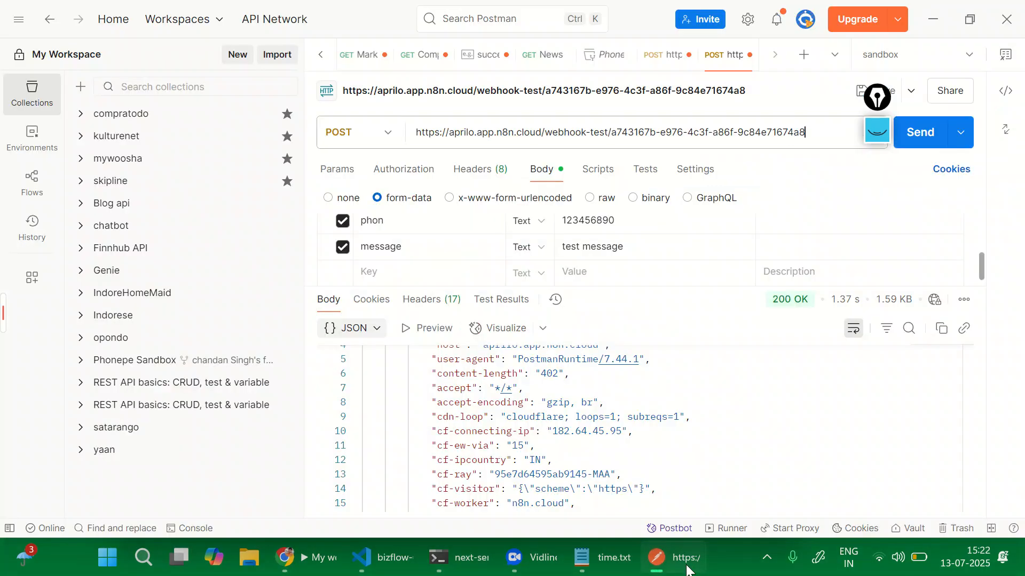
pyautogui.click(933, 18)
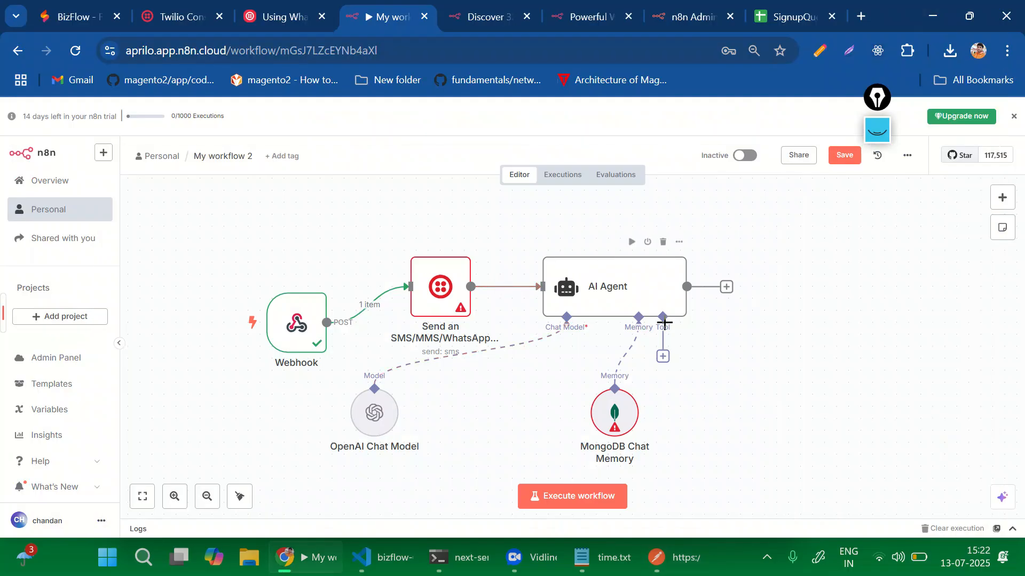
# Minimize Postman so the n8n canvas with the agent and its attached nodes shows.
pyautogui.click(514, 558)
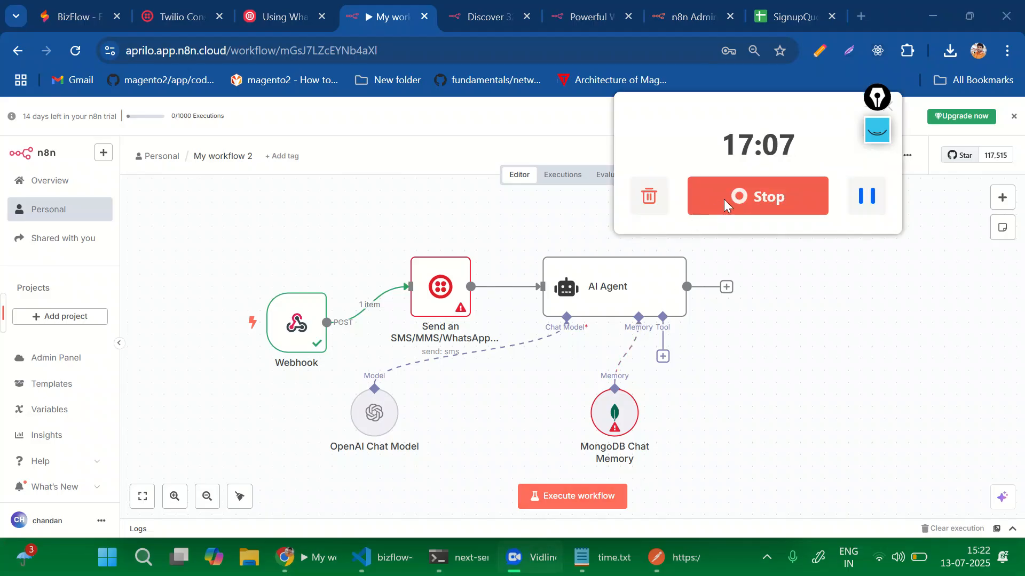